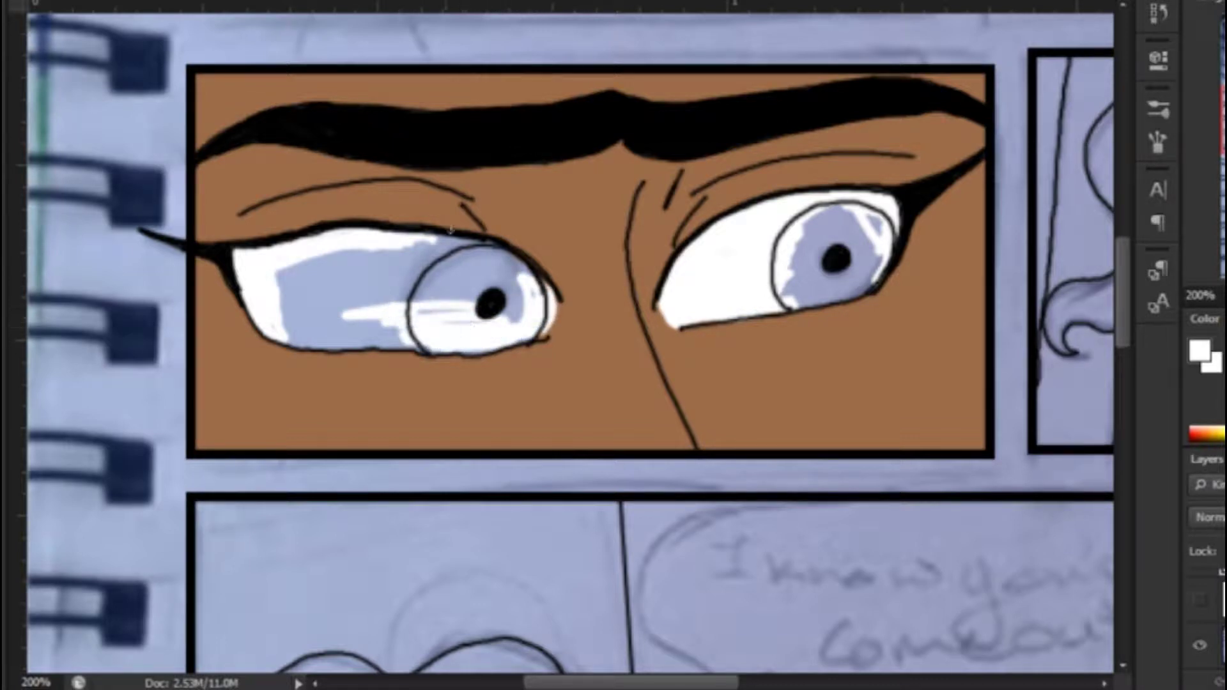
Step: Undo the last stroke and paint the blue areas of both eyes solid white in the close-up eye panel
{"action": "key", "text": "ctrl+z"}
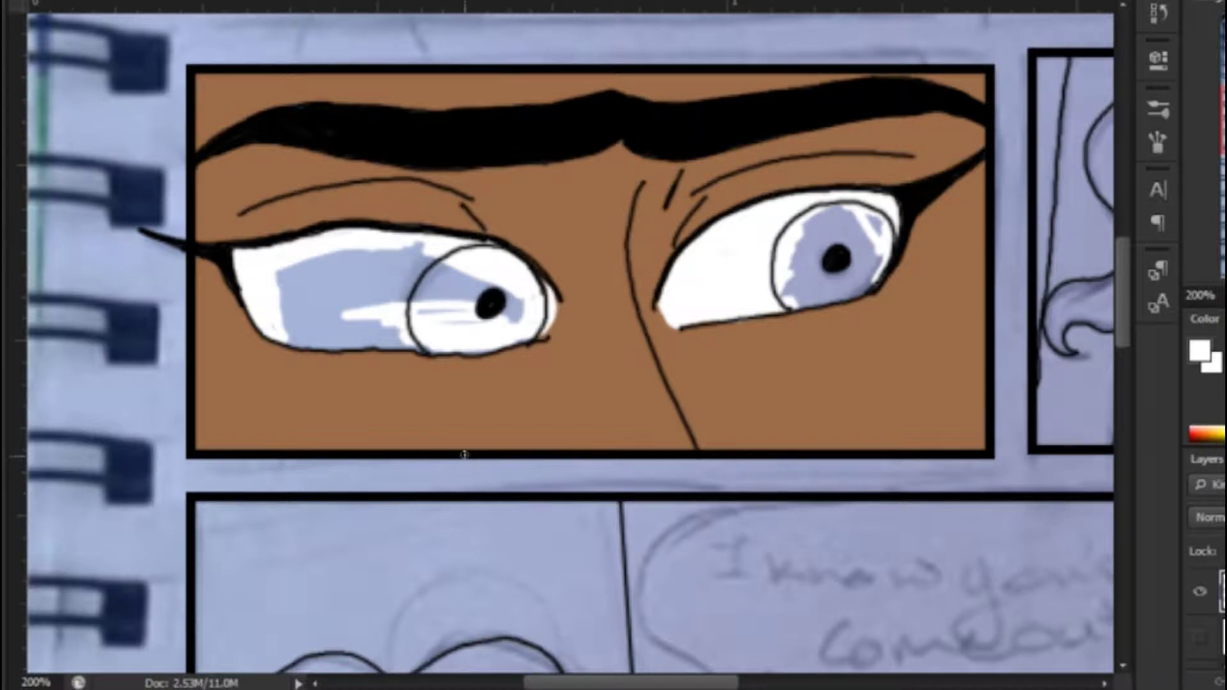
{"action": "left_click_drag", "start_coordinate": [268, 332], "coordinate": [409, 340]}
{"action": "mouse_move", "coordinate": [441, 345]}
{"action": "left_mouse_down"}
{"action": "mouse_move", "coordinate": [383, 343]}
{"action": "mouse_move", "coordinate": [375, 329]}
{"action": "mouse_move", "coordinate": [386, 327]}
{"action": "left_mouse_up"}
{"action": "key", "text": "ctrl+z"}
{"action": "mouse_move", "coordinate": [285, 330]}
{"action": "left_mouse_down"}
{"action": "mouse_move", "coordinate": [282, 272]}
{"action": "mouse_move", "coordinate": [321, 335]}
{"action": "mouse_move", "coordinate": [356, 265]}
{"action": "mouse_move", "coordinate": [428, 340]}
{"action": "mouse_move", "coordinate": [362, 337]}
{"action": "mouse_move", "coordinate": [322, 316]}
{"action": "mouse_move", "coordinate": [368, 299]}
{"action": "mouse_move", "coordinate": [347, 246]}
{"action": "mouse_move", "coordinate": [420, 308]}
{"action": "mouse_move", "coordinate": [443, 274]}
{"action": "mouse_move", "coordinate": [445, 237]}
{"action": "mouse_move", "coordinate": [470, 248]}
{"action": "mouse_move", "coordinate": [413, 317]}
{"action": "mouse_move", "coordinate": [486, 266]}
{"action": "mouse_move", "coordinate": [461, 352]}
{"action": "left_mouse_up"}
{"action": "mouse_move", "coordinate": [793, 294]}
{"action": "left_mouse_down"}
{"action": "mouse_move", "coordinate": [857, 300]}
{"action": "mouse_move", "coordinate": [830, 218]}
{"action": "mouse_move", "coordinate": [799, 268]}
{"action": "mouse_move", "coordinate": [852, 281]}
{"action": "left_mouse_up"}
Step: Paint both of the character's eyes white in the upper panel where she stands facing forward
{"action": "left_click_drag", "start_coordinate": [1223, 119], "coordinate": [1226, 66]}
{"action": "mouse_move", "coordinate": [682, 116]}
{"action": "left_mouse_down"}
{"action": "mouse_move", "coordinate": [683, 132]}
{"action": "mouse_move", "coordinate": [715, 132]}
{"action": "mouse_move", "coordinate": [696, 117]}
{"action": "left_mouse_up"}
{"action": "mouse_move", "coordinate": [764, 102]}
{"action": "left_mouse_down"}
{"action": "mouse_move", "coordinate": [764, 114]}
{"action": "mouse_move", "coordinate": [787, 108]}
{"action": "left_mouse_up"}
{"action": "left_click", "coordinate": [1199, 350]}
{"action": "key", "text": "Return"}
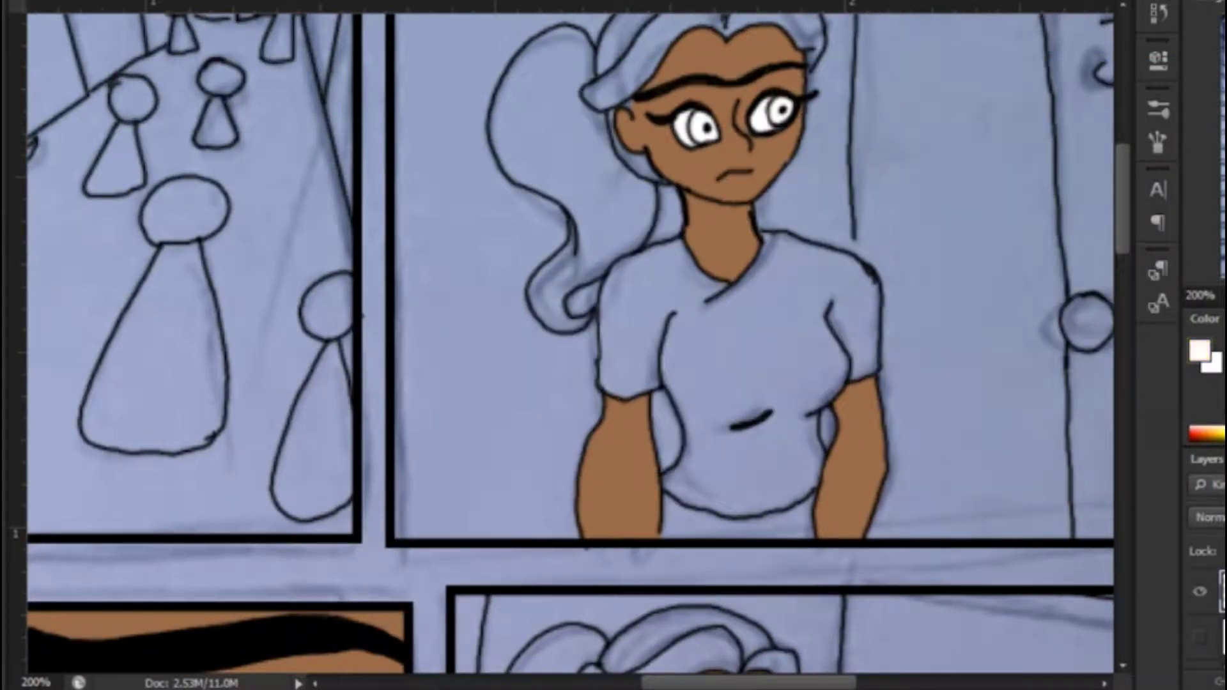
Step: Paint the eyes white in the angry-face panel and in the large bottom panel with the open-mouthed character
{"action": "left_click_drag", "start_coordinate": [1226, 69], "coordinate": [1226, 100]}
{"action": "left_click_drag", "start_coordinate": [474, 419], "coordinate": [562, 417]}
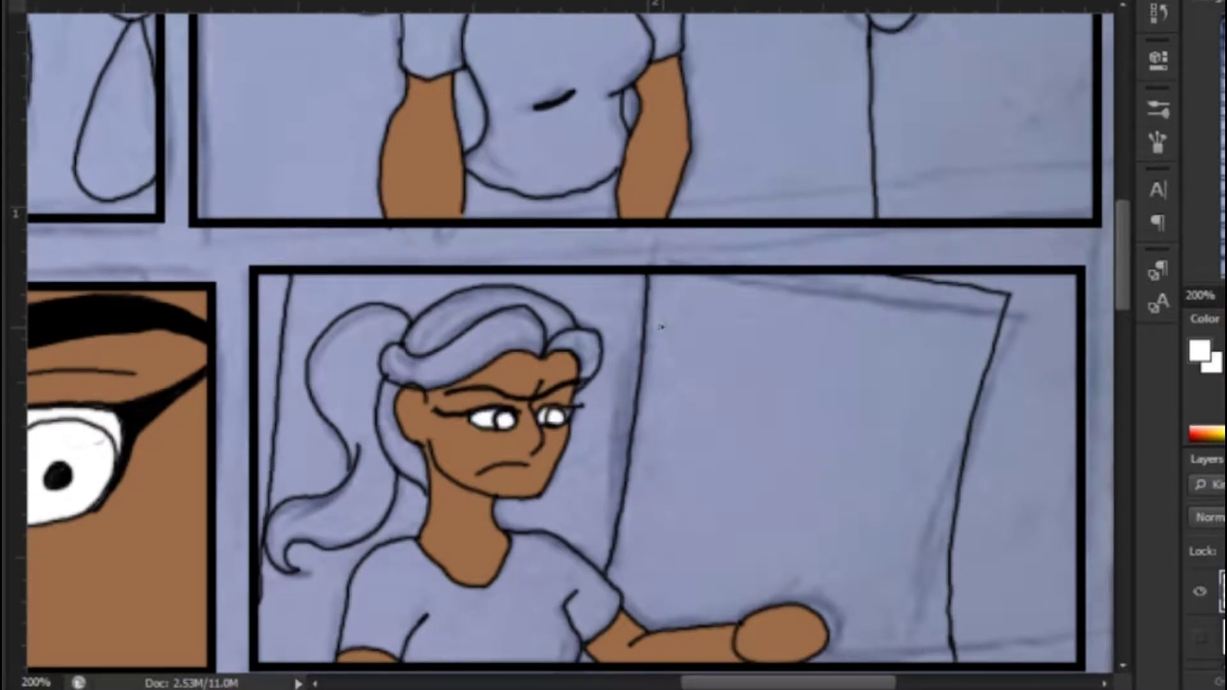
{"action": "left_click_drag", "start_coordinate": [1226, 100], "coordinate": [1226, 158]}
{"action": "mouse_move", "coordinate": [449, 524]}
{"action": "left_mouse_down"}
{"action": "mouse_move", "coordinate": [459, 538]}
{"action": "mouse_move", "coordinate": [484, 537]}
{"action": "mouse_move", "coordinate": [476, 517]}
{"action": "mouse_move", "coordinate": [492, 531]}
{"action": "left_mouse_up"}
{"action": "left_click_drag", "start_coordinate": [533, 515], "coordinate": [556, 505]}
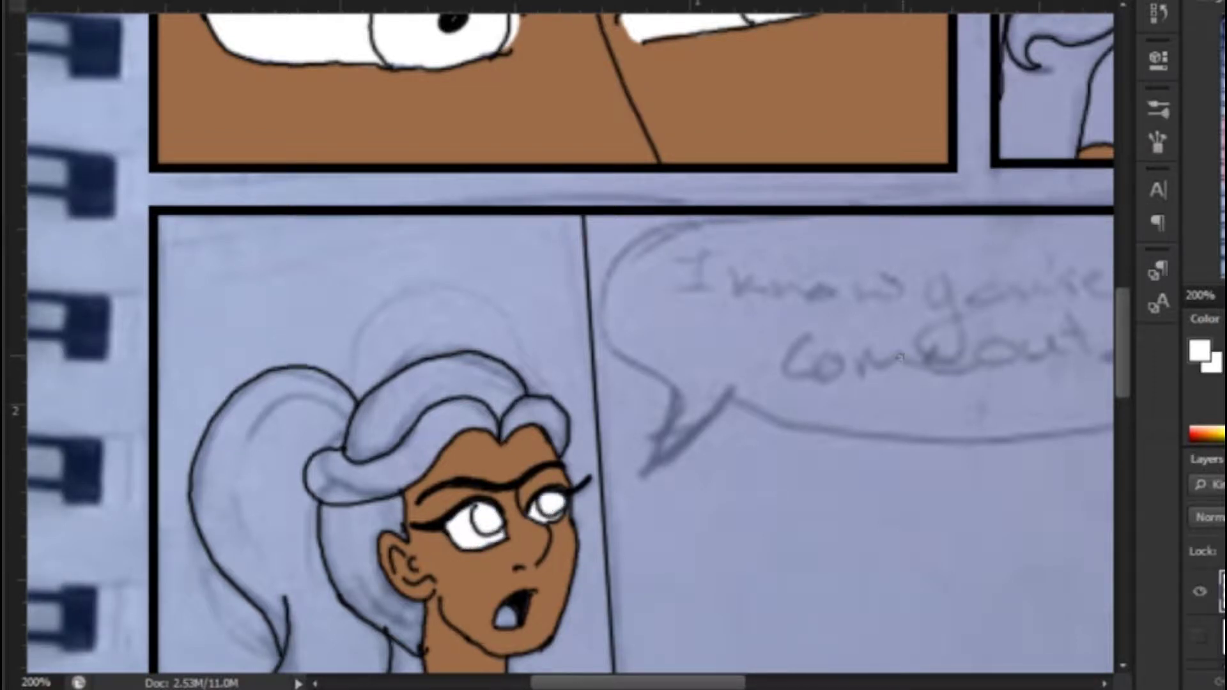
{"action": "left_click_drag", "start_coordinate": [1226, 151], "coordinate": [1226, 178]}
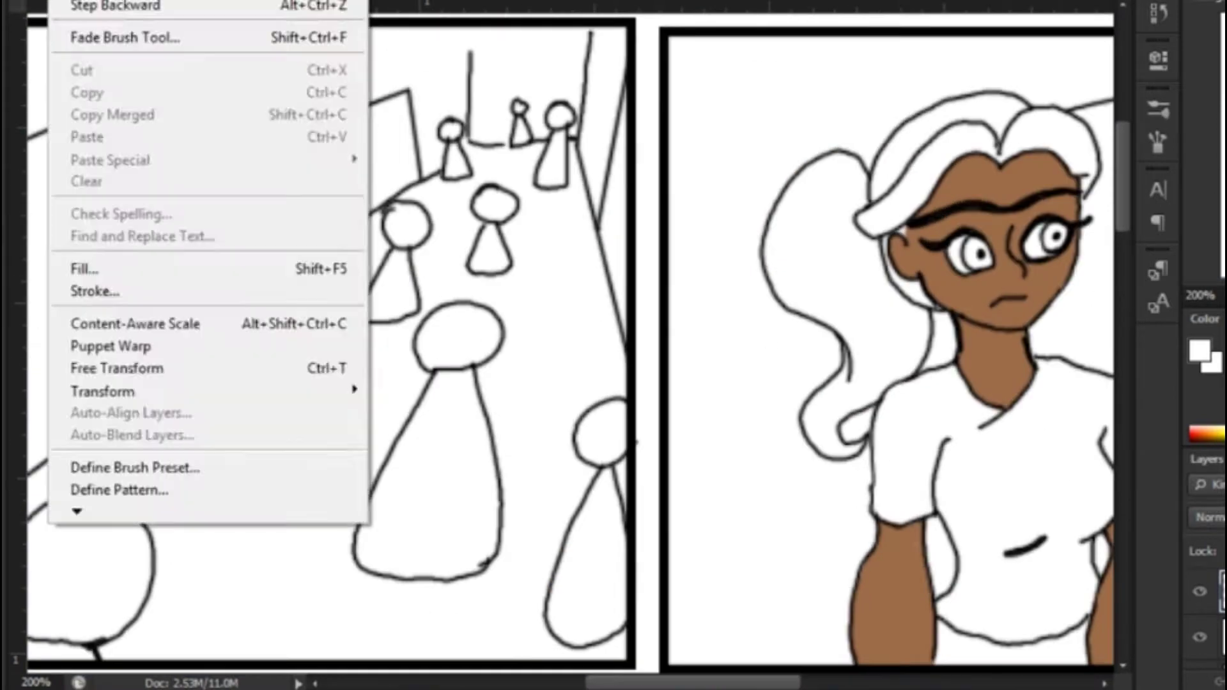
Step: Open the finished page EmiPg4 from the WebComic folder as a colour reference and enlarge it
{"action": "key", "text": "ctrl+o"}
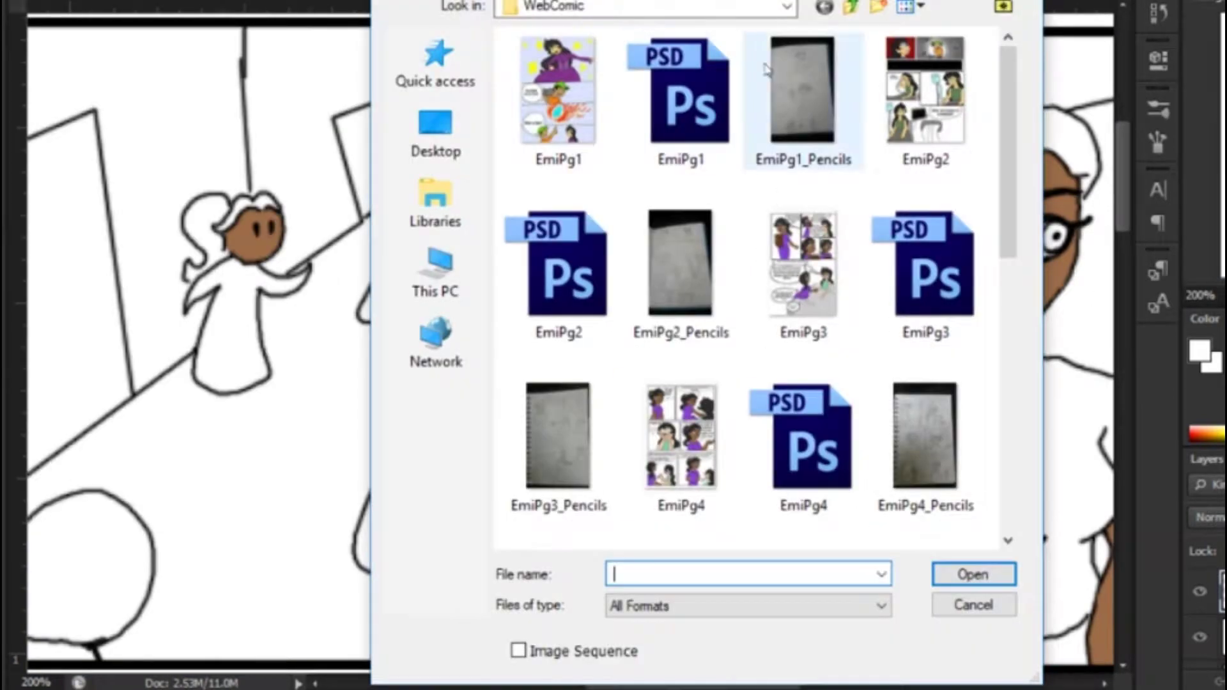
{"action": "double_click", "coordinate": [681, 441]}
{"action": "key", "text": "ctrl+plus"}
{"action": "key", "text": "ctrl+plus"}
{"action": "key", "text": "ctrl+plus"}
{"action": "key", "text": "ctrl+plus"}
Step: Paint the small character's hair and ponytail dark grey in the hallway panel
{"action": "left_click_drag", "start_coordinate": [1226, 150], "coordinate": [1226, 99]}
{"action": "key", "text": "d"}
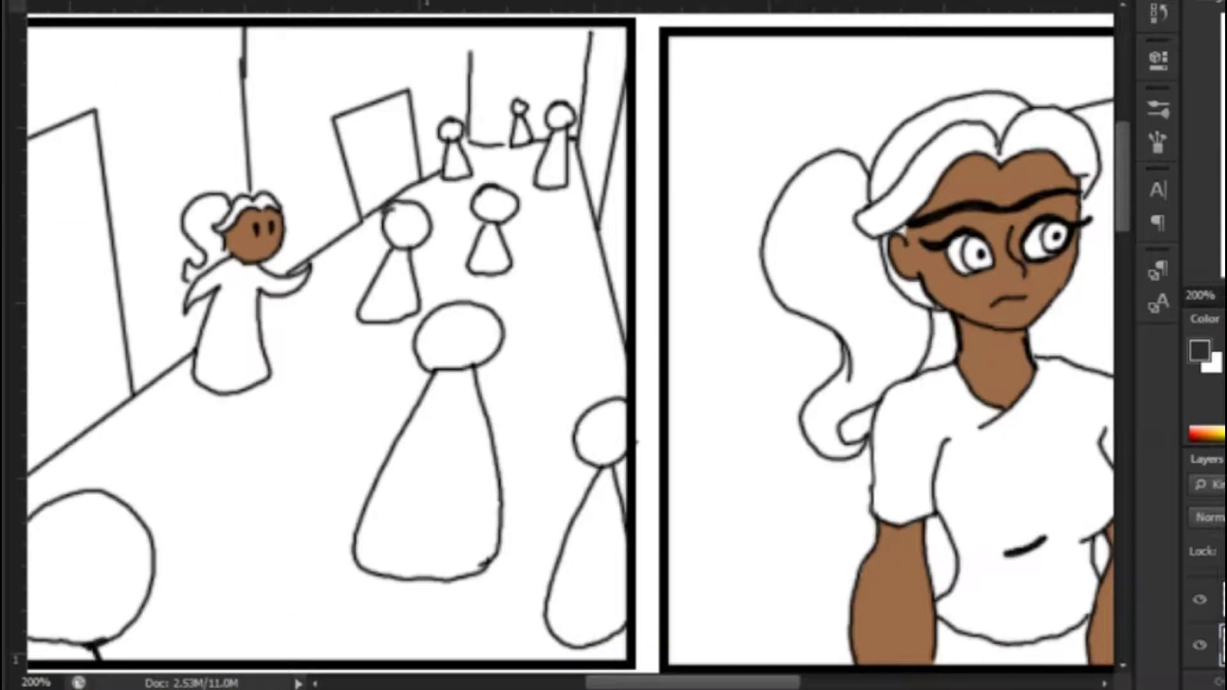
{"action": "mouse_move", "coordinate": [186, 267]}
{"action": "left_mouse_down"}
{"action": "mouse_move", "coordinate": [220, 251]}
{"action": "mouse_move", "coordinate": [204, 227]}
{"action": "mouse_move", "coordinate": [213, 204]}
{"action": "mouse_move", "coordinate": [224, 200]}
{"action": "mouse_move", "coordinate": [196, 234]}
{"action": "mouse_move", "coordinate": [263, 203]}
{"action": "left_mouse_up"}
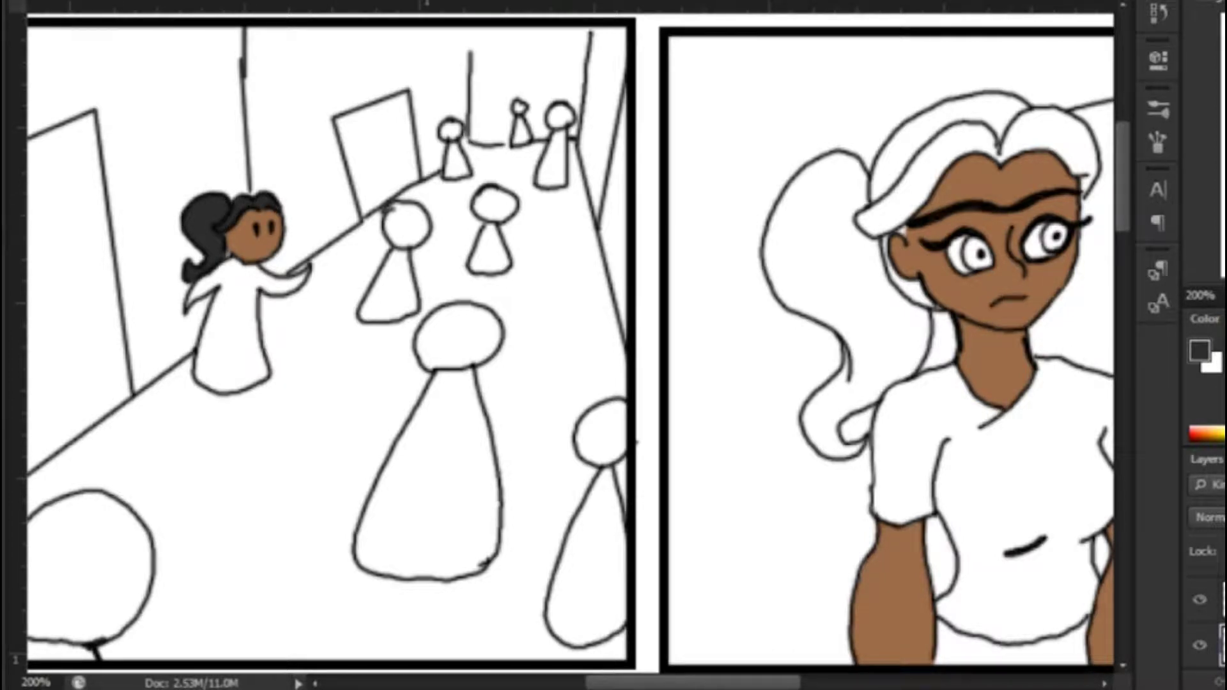
Step: Fill the character's hair with dark grey in the larger panels, expanding the hair selection by 1 pixel
{"action": "left_click", "coordinate": [798, 266]}
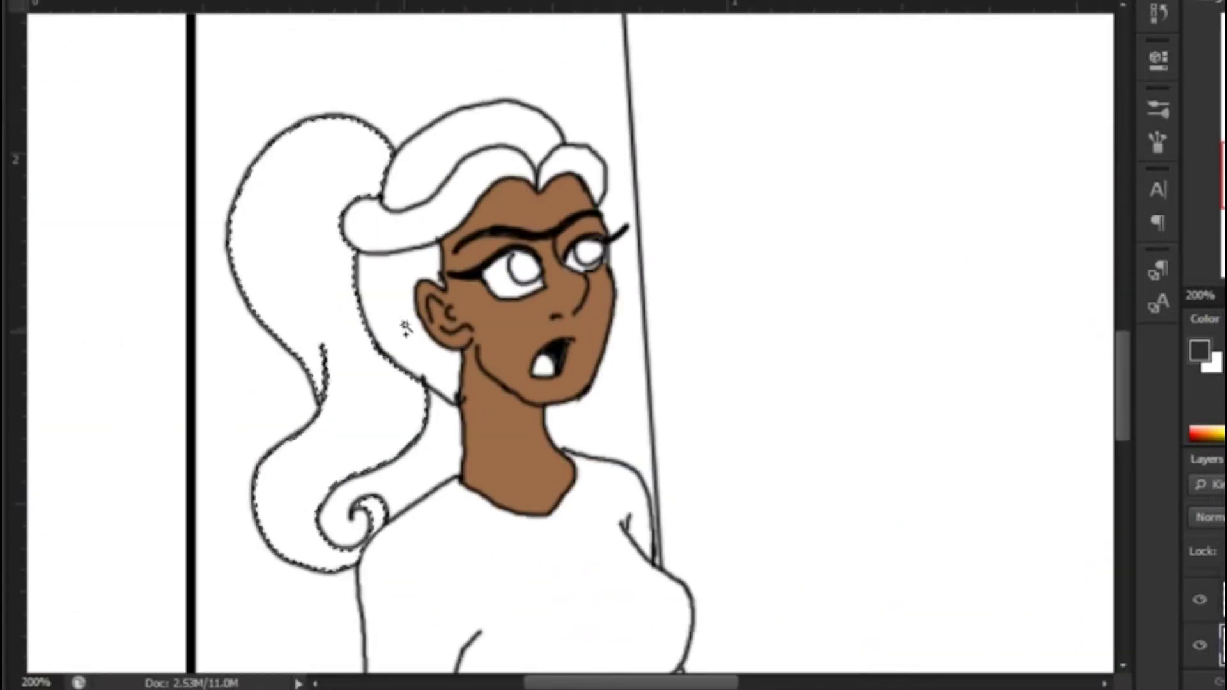
{"action": "left_click", "coordinate": [569, 163], "text": "shift"}
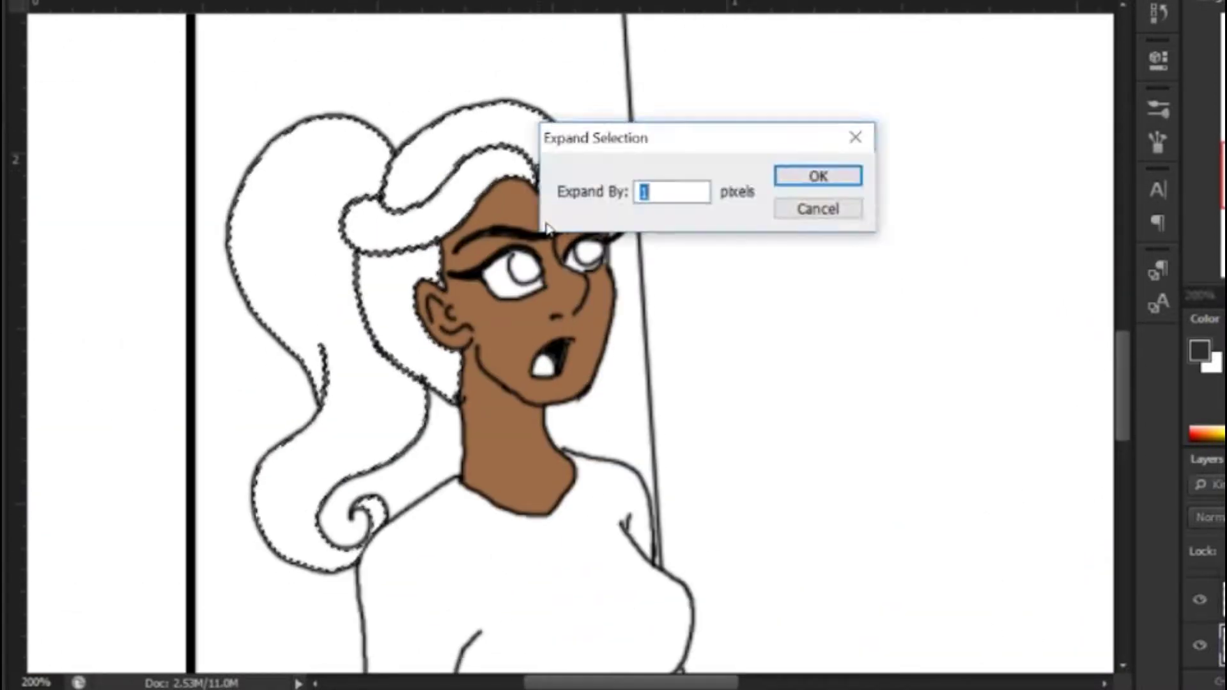
{"action": "key", "text": "Return"}
{"action": "key", "text": "alt+BackSpace"}
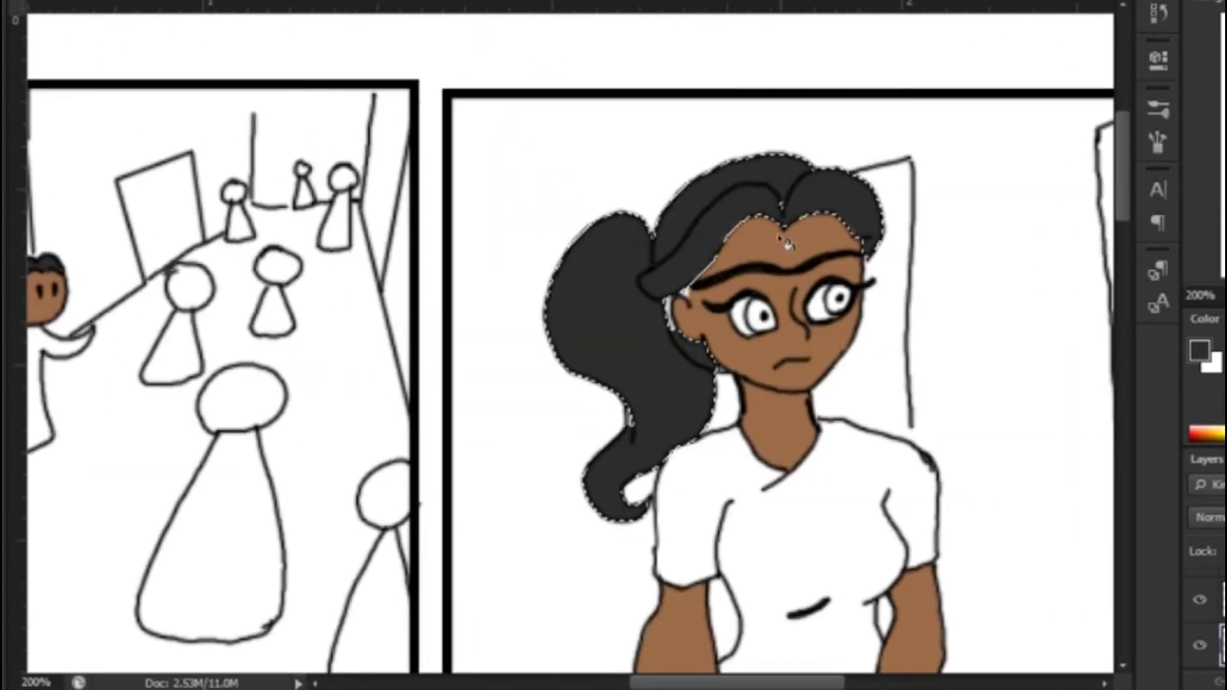
{"action": "key", "text": "ctrl+d"}
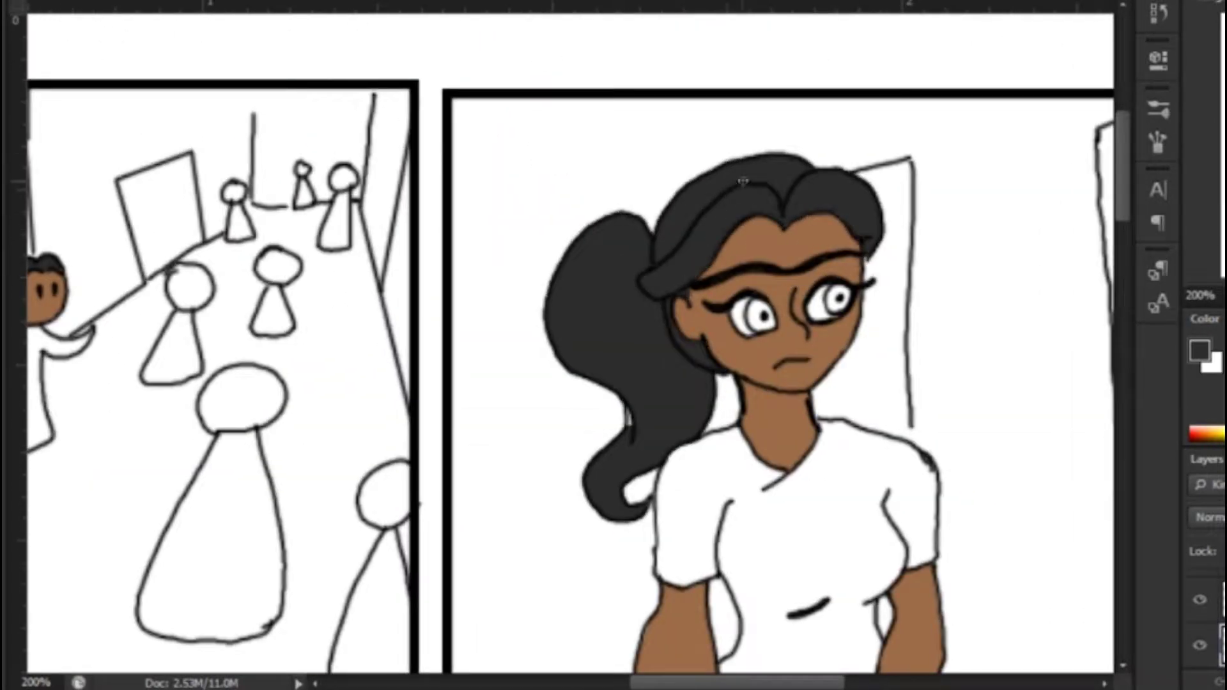
Step: Touch up the gaps in the dark hair fill in the standing and angry-face panels
{"action": "left_click_drag", "start_coordinate": [629, 397], "coordinate": [629, 425]}
{"action": "scroll", "coordinate": [659, 404], "scroll_direction": "right", "scroll_amount": 4}
{"action": "scroll", "coordinate": [659, 403], "scroll_direction": "down", "scroll_amount": 8}
{"action": "left_click_drag", "start_coordinate": [542, 254], "coordinate": [548, 281]}
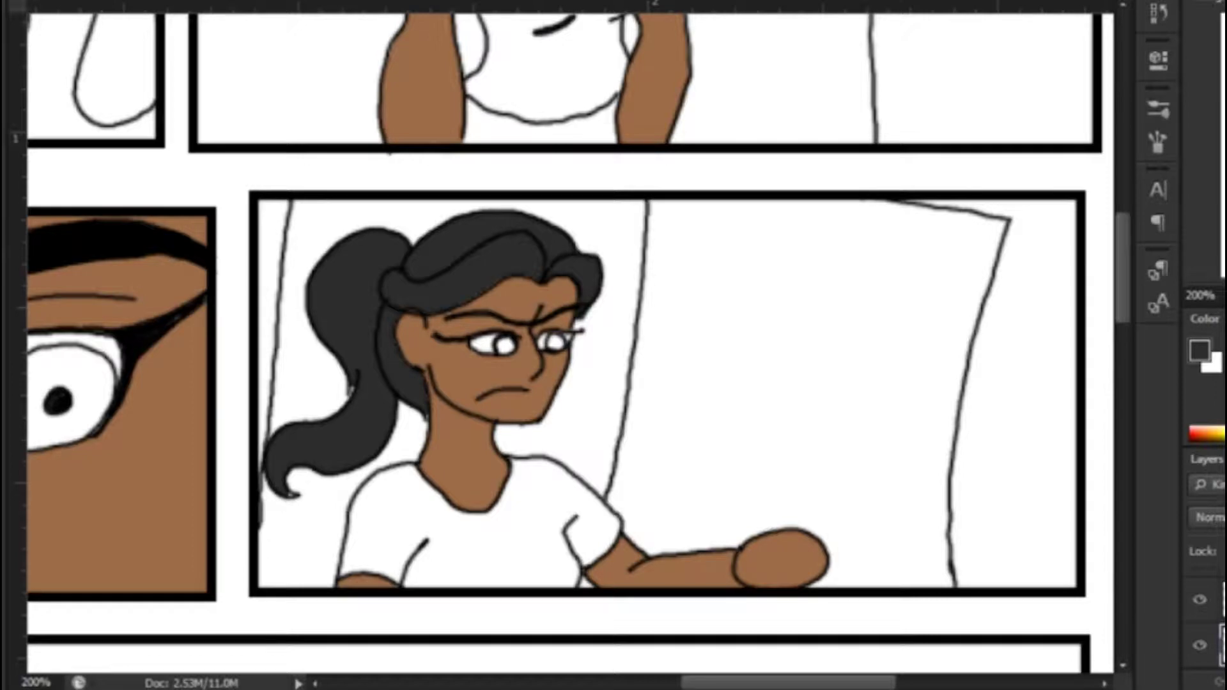
Step: Sample the skin brown and the dark hair grey as foreground colours in the angry-face panel
{"action": "left_click", "coordinate": [1200, 350]}
{"action": "left_click", "coordinate": [1147, 115]}
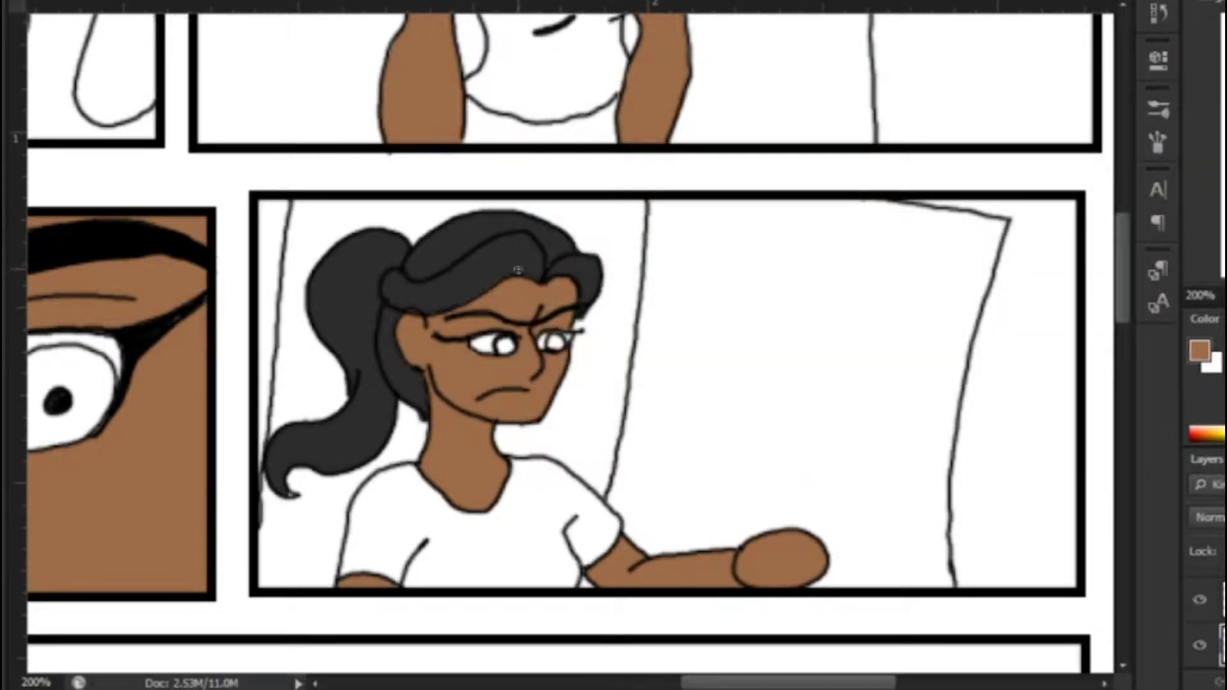
{"action": "left_click", "coordinate": [1199, 350]}
{"action": "left_click", "coordinate": [492, 246]}
{"action": "left_click", "coordinate": [1107, 120]}
Step: Select the character's clothing in the hallway, standing, angry-face and bottom panels and fill it with purple
{"action": "left_click_drag", "start_coordinate": [617, 213], "coordinate": [1118, 77]}
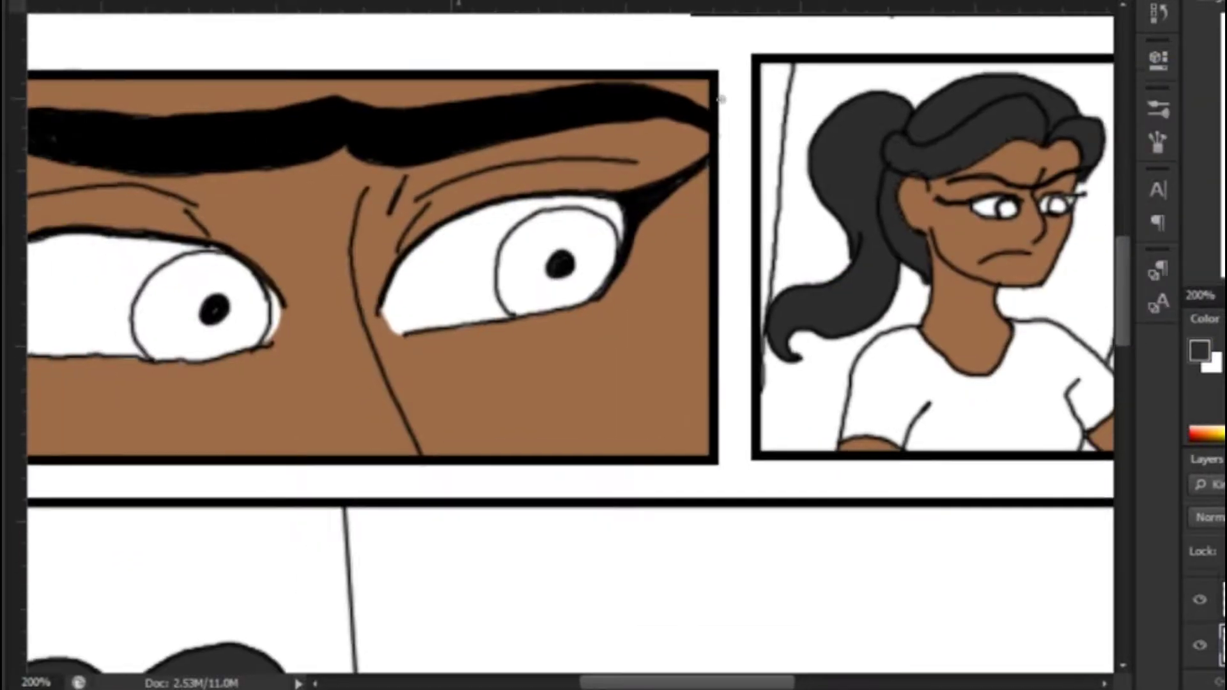
{"action": "left_click_drag", "start_coordinate": [384, 626], "coordinate": [658, 70]}
{"action": "scroll", "coordinate": [731, 132], "scroll_direction": "down", "scroll_amount": 1}
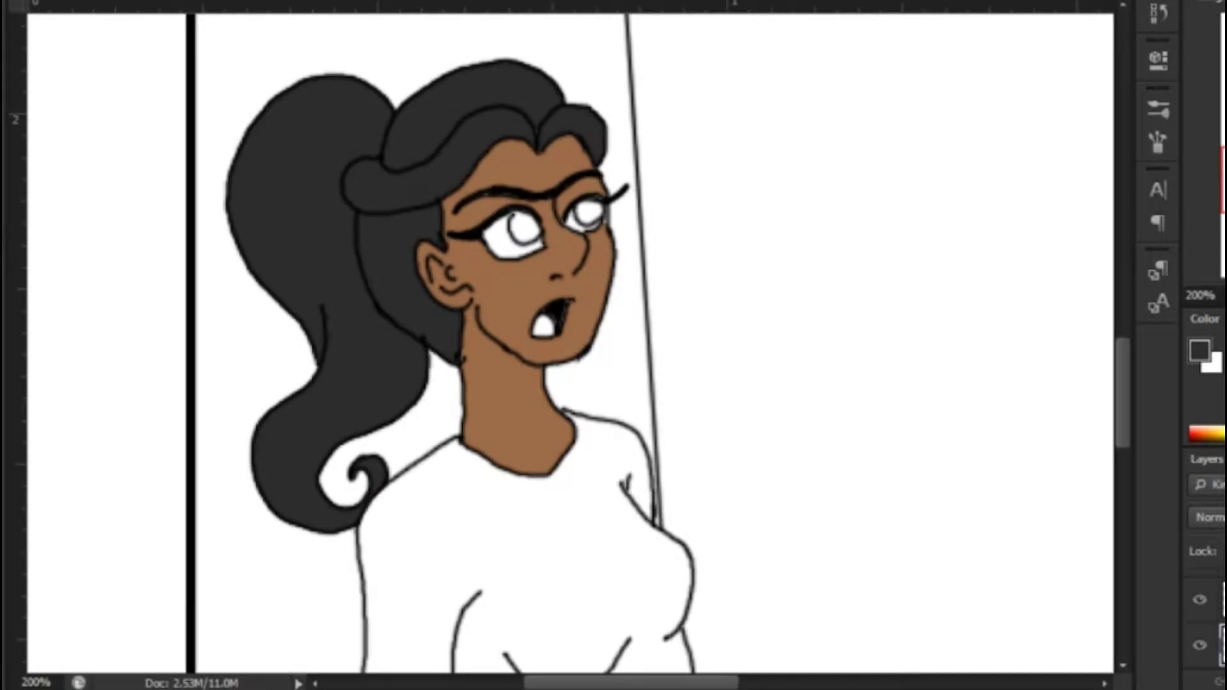
{"action": "scroll", "coordinate": [575, 345], "scroll_direction": "up", "scroll_amount": 5}
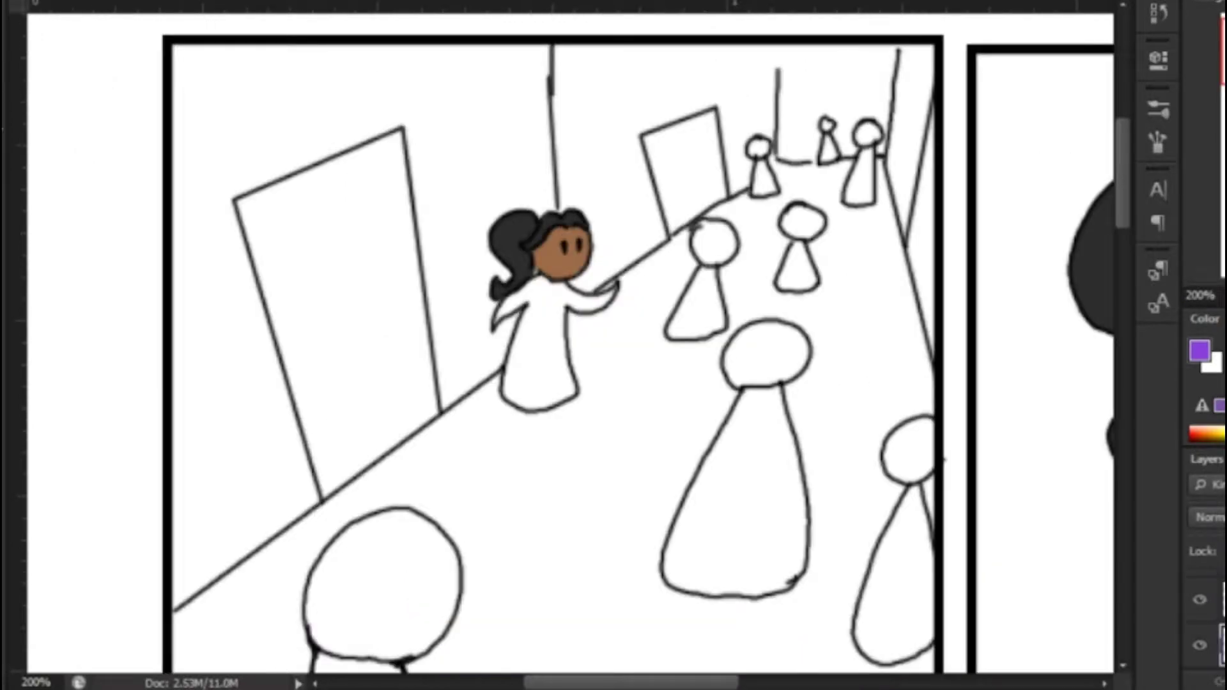
{"action": "left_click", "coordinate": [545, 359]}
{"action": "left_click_drag", "start_coordinate": [831, 332], "coordinate": [339, 380]}
{"action": "left_click_drag", "start_coordinate": [893, 533], "coordinate": [665, 357]}
{"action": "left_click", "coordinate": [665, 356]}
{"action": "scroll", "coordinate": [663, 356], "scroll_direction": "down", "scroll_amount": 15}
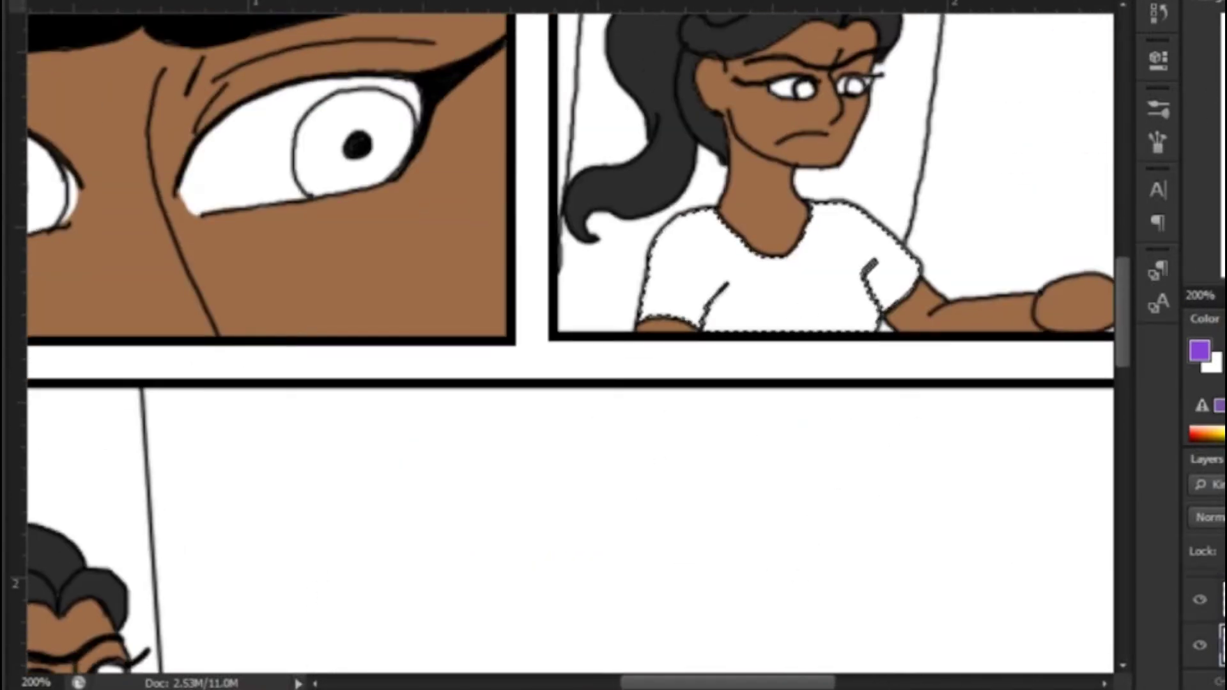
{"action": "scroll", "coordinate": [793, 293], "scroll_direction": "left", "scroll_amount": 5}
{"action": "key", "text": "alt+BackSpace"}
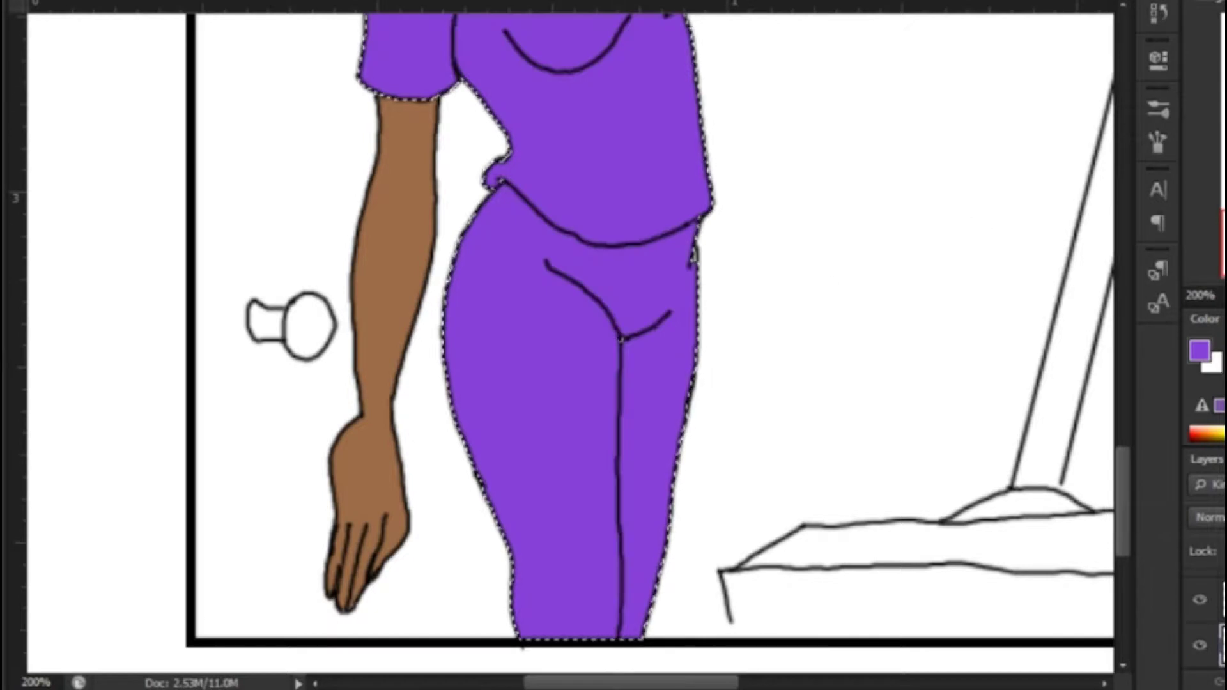
Step: Examine the purple clothing in each panel for missed or badly filled areas
{"action": "scroll", "coordinate": [600, 448], "scroll_direction": "up", "scroll_amount": 20}
{"action": "scroll", "coordinate": [611, 227], "scroll_direction": "right", "scroll_amount": 10}
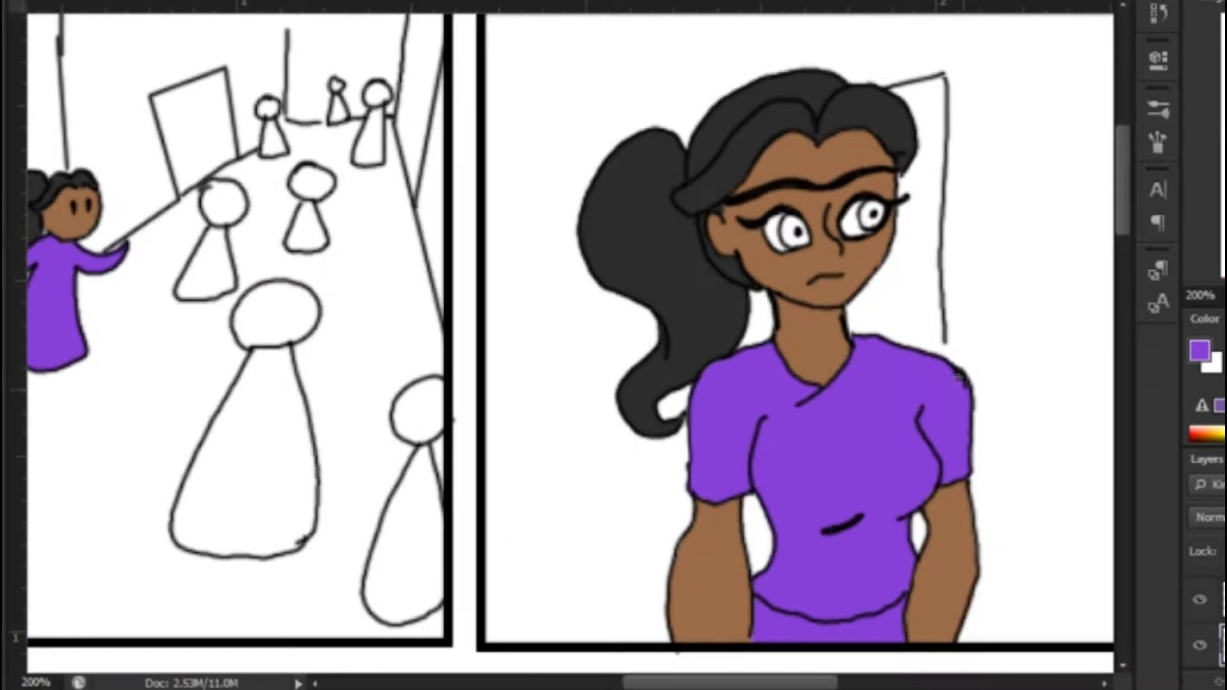
{"action": "scroll", "coordinate": [971, 334], "scroll_direction": "down", "scroll_amount": 10}
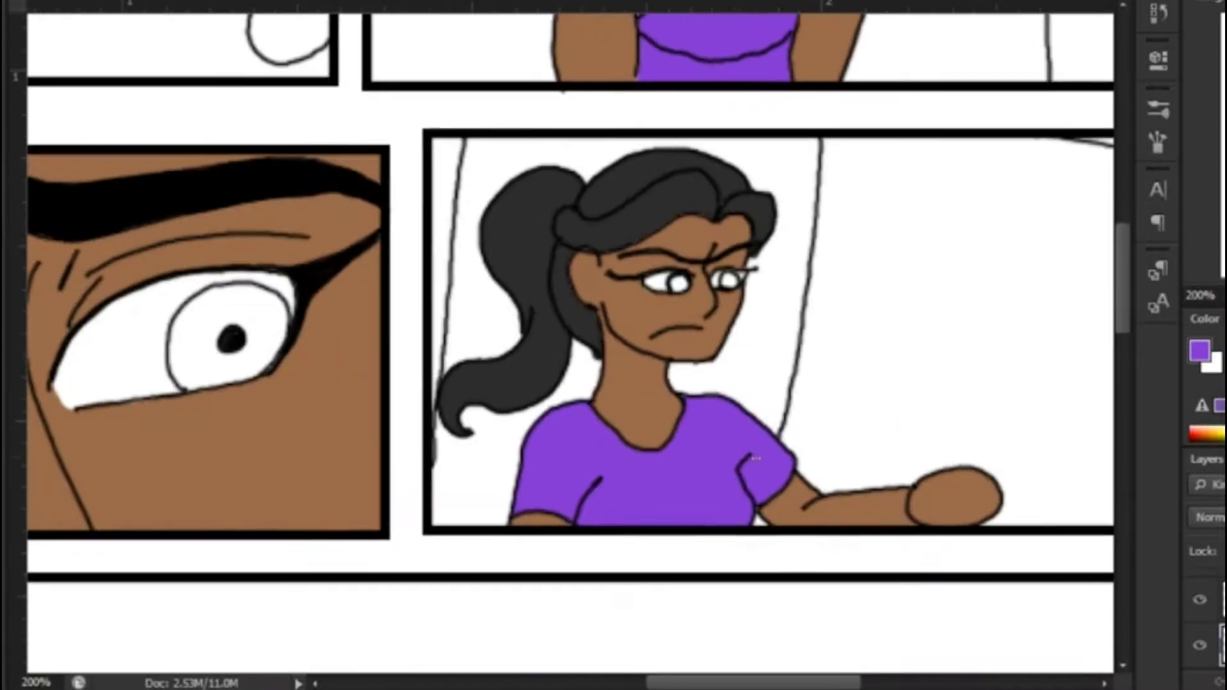
{"action": "scroll", "coordinate": [603, 268], "scroll_direction": "down", "scroll_amount": 10}
{"action": "scroll", "coordinate": [604, 268], "scroll_direction": "left", "scroll_amount": 3}
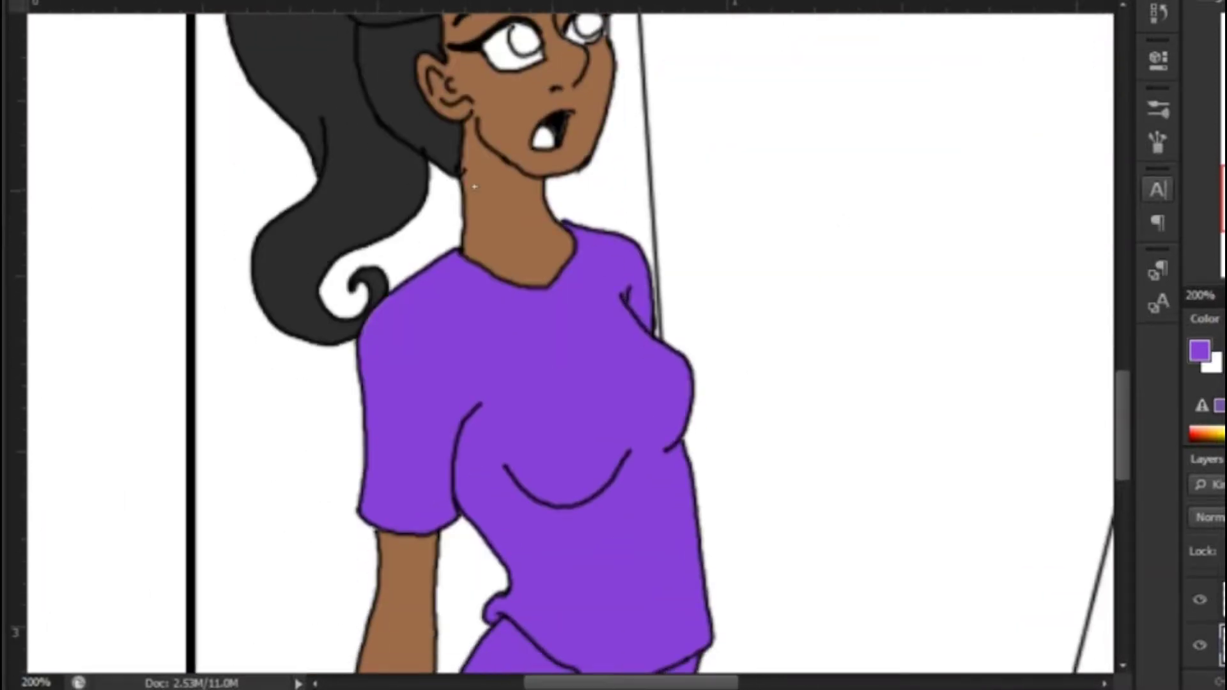
{"action": "scroll", "coordinate": [591, 402], "scroll_direction": "down", "scroll_amount": 10}
{"action": "scroll", "coordinate": [590, 403], "scroll_direction": "right", "scroll_amount": 5}
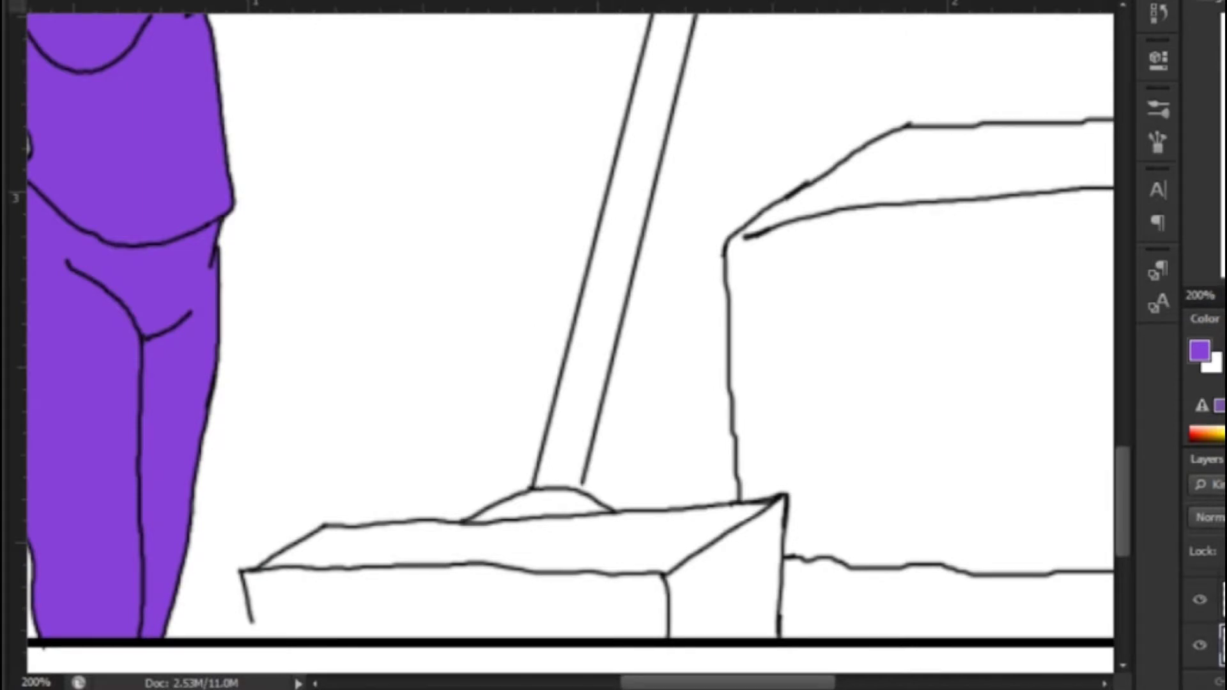
Step: Sample the brown iris colour from the reference page and paint the standing character's irises with it
{"action": "scroll", "coordinate": [568, 346], "scroll_direction": "up", "scroll_amount": 10}
{"action": "scroll", "coordinate": [569, 345], "scroll_direction": "right", "scroll_amount": 5}
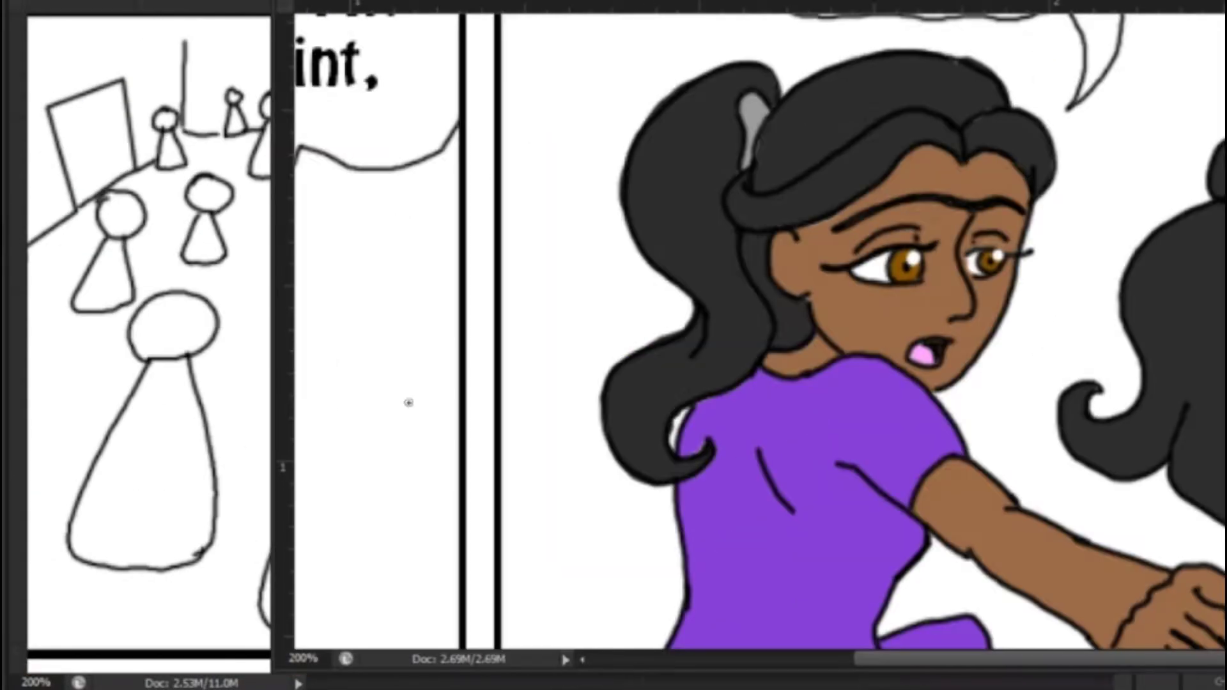
{"action": "scroll", "coordinate": [569, 345], "scroll_direction": "down", "scroll_amount": 1}
{"action": "left_click", "coordinate": [391, 689]}
{"action": "key", "text": "alt+Tab"}
{"action": "left_click", "coordinate": [652, 274], "text": "alt"}
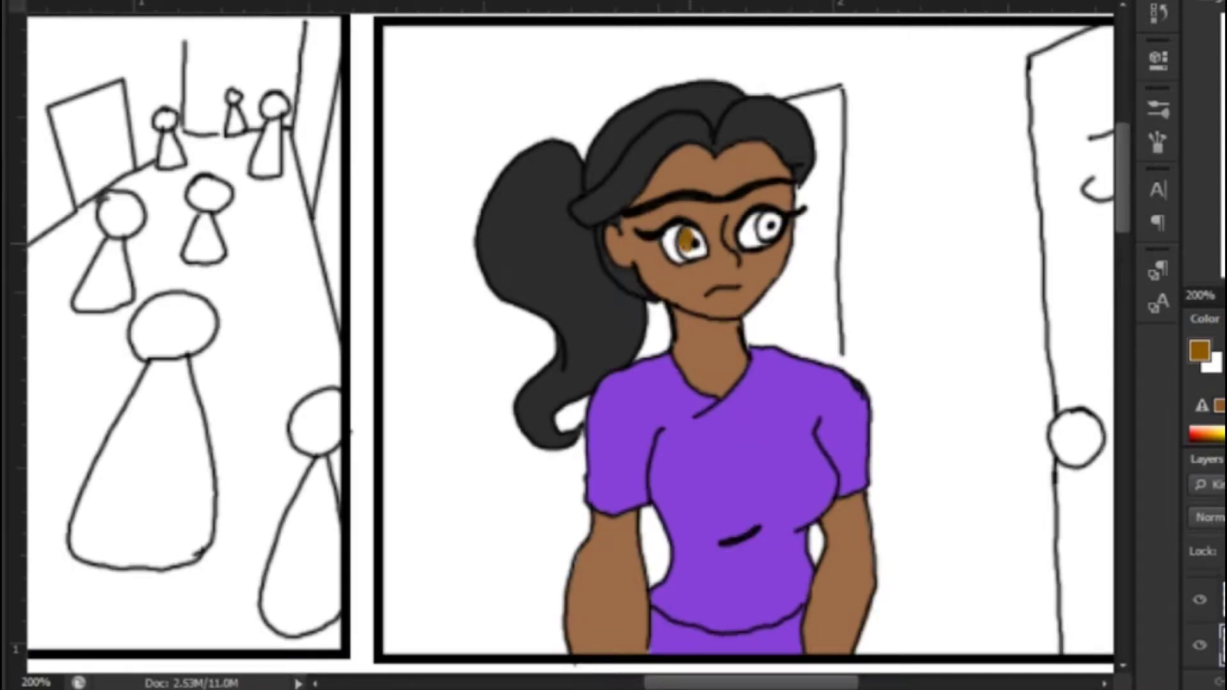
{"action": "left_click_drag", "start_coordinate": [684, 241], "coordinate": [701, 244]}
{"action": "left_click_drag", "start_coordinate": [764, 220], "coordinate": [771, 227]}
Step: Paint both irises brown in the close-up eye panel, leaving the pupils black
{"action": "left_click_drag", "start_coordinate": [1225, 54], "coordinate": [1225, 115]}
{"action": "mouse_move", "coordinate": [419, 361]}
{"action": "left_mouse_down"}
{"action": "mouse_move", "coordinate": [429, 403]}
{"action": "mouse_move", "coordinate": [451, 320]}
{"action": "mouse_move", "coordinate": [480, 328]}
{"action": "mouse_move", "coordinate": [521, 384]}
{"action": "mouse_move", "coordinate": [537, 320]}
{"action": "mouse_move", "coordinate": [494, 323]}
{"action": "left_mouse_up"}
{"action": "left_click_drag", "start_coordinate": [438, 399], "coordinate": [515, 400]}
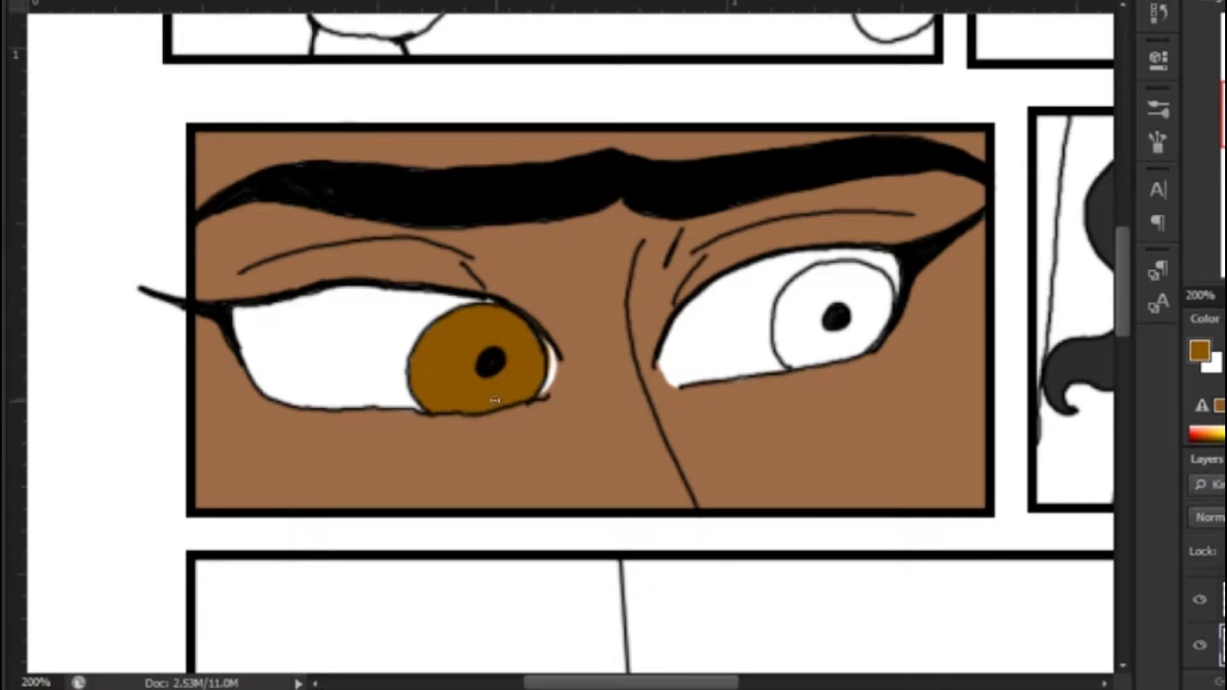
{"action": "mouse_move", "coordinate": [836, 268]}
{"action": "left_mouse_down"}
{"action": "mouse_move", "coordinate": [799, 281]}
{"action": "mouse_move", "coordinate": [892, 300]}
{"action": "mouse_move", "coordinate": [843, 355]}
{"action": "mouse_move", "coordinate": [885, 310]}
{"action": "mouse_move", "coordinate": [870, 291]}
{"action": "left_mouse_up"}
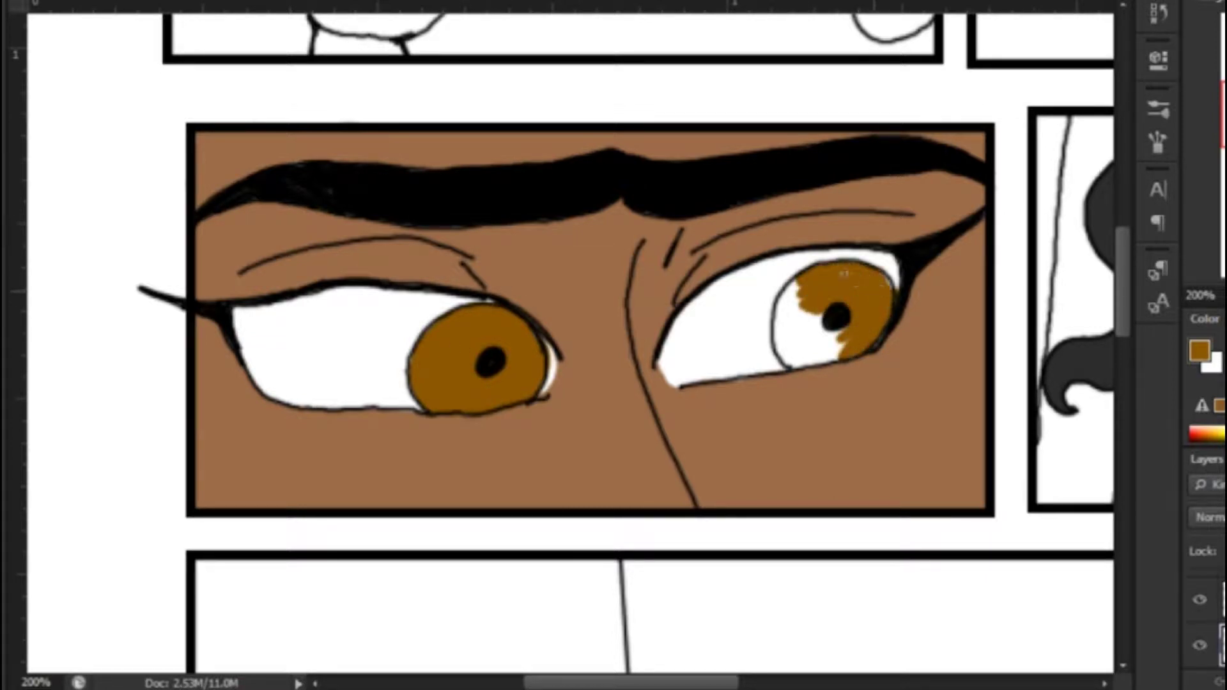
{"action": "mouse_move", "coordinate": [804, 268]}
{"action": "left_mouse_down"}
{"action": "mouse_move", "coordinate": [781, 348]}
{"action": "mouse_move", "coordinate": [822, 297]}
{"action": "mouse_move", "coordinate": [809, 363]}
{"action": "left_mouse_up"}
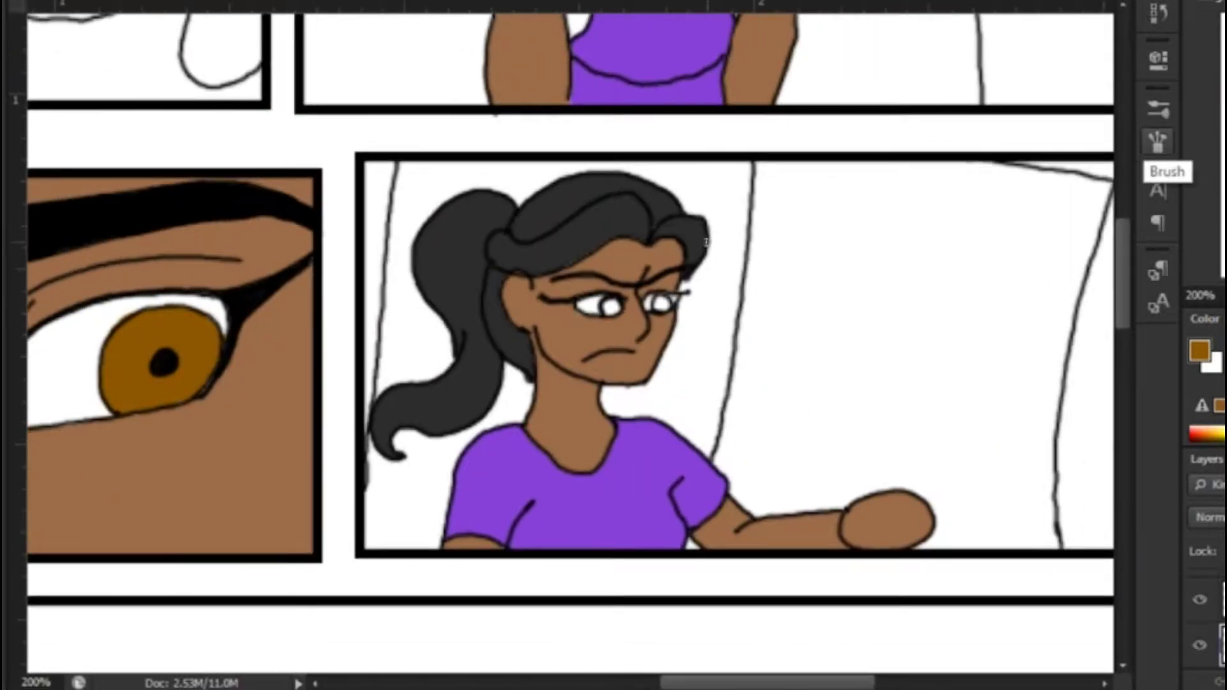
Step: Paint the character's irises brown in the angry-face panel and the large bottom panel
{"action": "left_click", "coordinate": [612, 307]}
{"action": "left_click", "coordinate": [662, 304]}
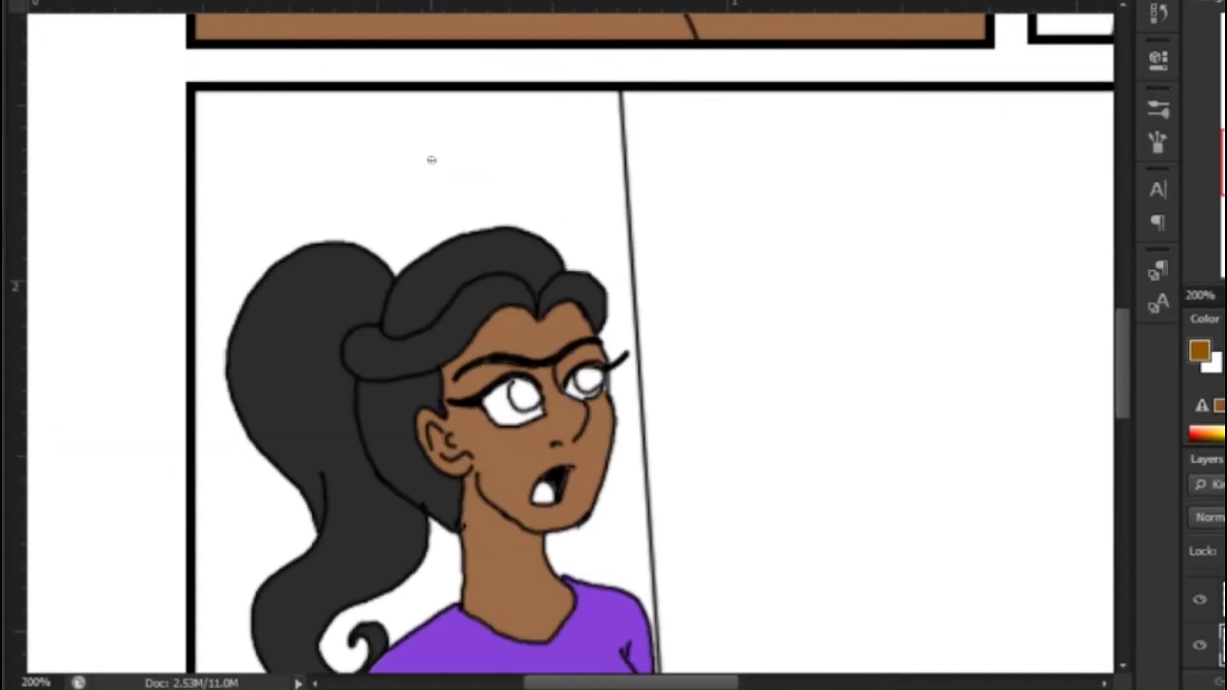
{"action": "mouse_move", "coordinate": [512, 383]}
{"action": "left_mouse_down"}
{"action": "mouse_move", "coordinate": [537, 406]}
{"action": "mouse_move", "coordinate": [597, 387]}
{"action": "left_mouse_up"}
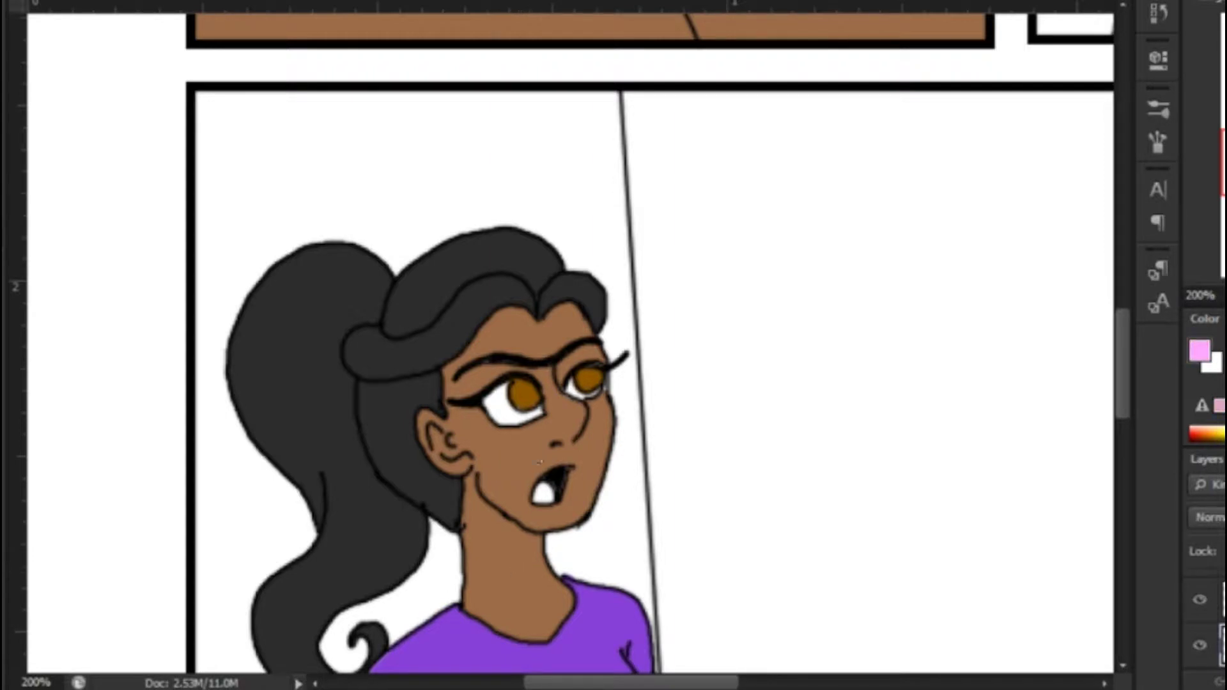
Step: Set the foreground colour to grey 888888 and paint the smaller background figures in the hallway panel
{"action": "left_click_drag", "start_coordinate": [1226, 162], "coordinate": [1226, 45]}
{"action": "scroll", "coordinate": [1222, 626], "scroll_direction": "down", "scroll_amount": 2}
{"action": "left_click", "coordinate": [1200, 351]}
{"action": "left_click", "coordinate": [773, 427]}
{"action": "left_click", "coordinate": [873, 271]}
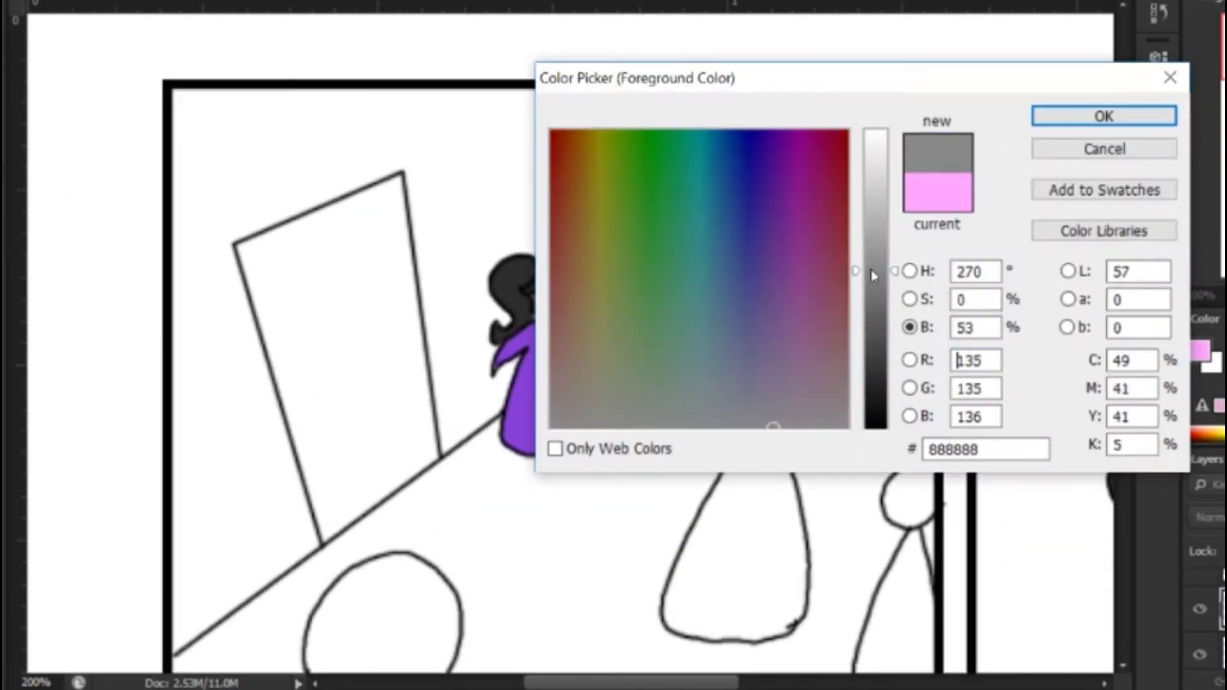
{"action": "left_click", "coordinate": [1104, 116]}
{"action": "mouse_move", "coordinate": [710, 276]}
{"action": "left_mouse_down"}
{"action": "mouse_move", "coordinate": [678, 377]}
{"action": "mouse_move", "coordinate": [721, 345]}
{"action": "mouse_move", "coordinate": [703, 339]}
{"action": "mouse_move", "coordinate": [792, 306]}
{"action": "mouse_move", "coordinate": [806, 326]}
{"action": "mouse_move", "coordinate": [802, 269]}
{"action": "mouse_move", "coordinate": [760, 191]}
{"action": "mouse_move", "coordinate": [778, 245]}
{"action": "left_mouse_up"}
{"action": "mouse_move", "coordinate": [826, 167]}
{"action": "left_mouse_down"}
{"action": "mouse_move", "coordinate": [826, 193]}
{"action": "mouse_move", "coordinate": [872, 189]}
{"action": "mouse_move", "coordinate": [853, 237]}
{"action": "mouse_move", "coordinate": [864, 222]}
{"action": "left_mouse_up"}
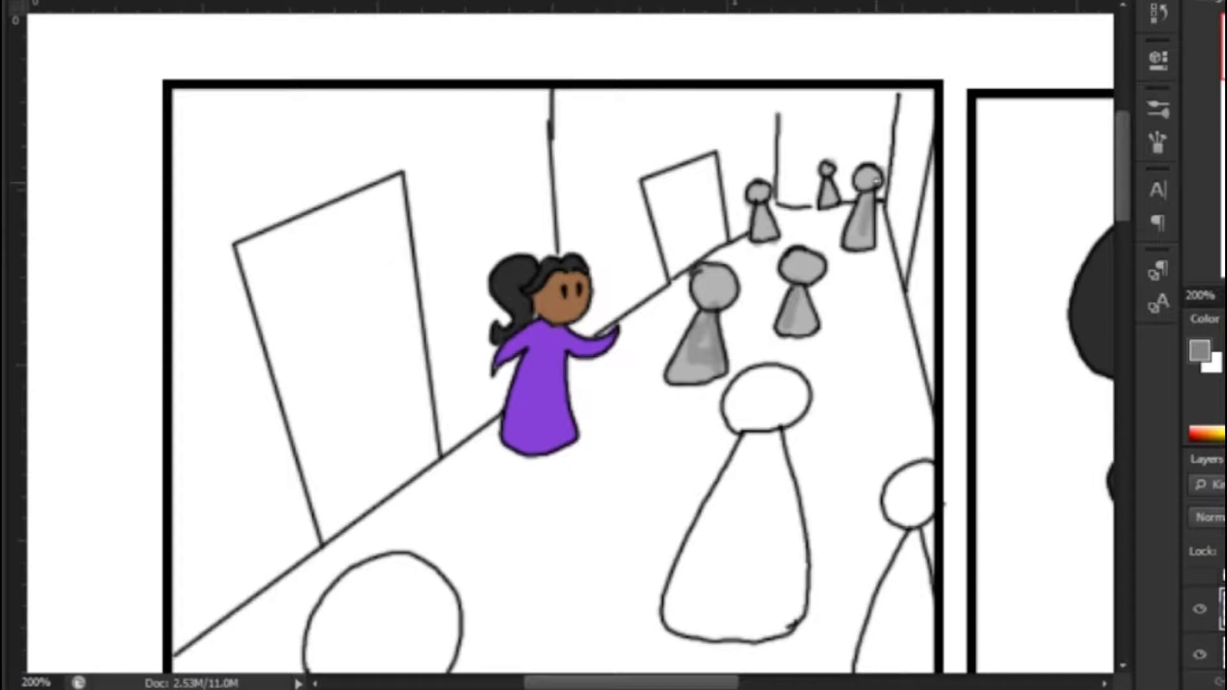
Step: Paint the remaining larger background figures in the hallway panel grey, including the round-headed one in the foreground
{"action": "mouse_move", "coordinate": [745, 384]}
{"action": "left_mouse_down"}
{"action": "mouse_move", "coordinate": [735, 409]}
{"action": "mouse_move", "coordinate": [793, 384]}
{"action": "mouse_move", "coordinate": [697, 536]}
{"action": "mouse_move", "coordinate": [677, 632]}
{"action": "mouse_move", "coordinate": [751, 441]}
{"action": "mouse_move", "coordinate": [722, 639]}
{"action": "mouse_move", "coordinate": [733, 512]}
{"action": "mouse_move", "coordinate": [750, 632]}
{"action": "mouse_move", "coordinate": [789, 568]}
{"action": "mouse_move", "coordinate": [767, 441]}
{"action": "mouse_move", "coordinate": [792, 489]}
{"action": "mouse_move", "coordinate": [735, 562]}
{"action": "mouse_move", "coordinate": [742, 468]}
{"action": "mouse_move", "coordinate": [762, 539]}
{"action": "left_mouse_up"}
{"action": "left_click_drag", "start_coordinate": [886, 498], "coordinate": [756, 397]}
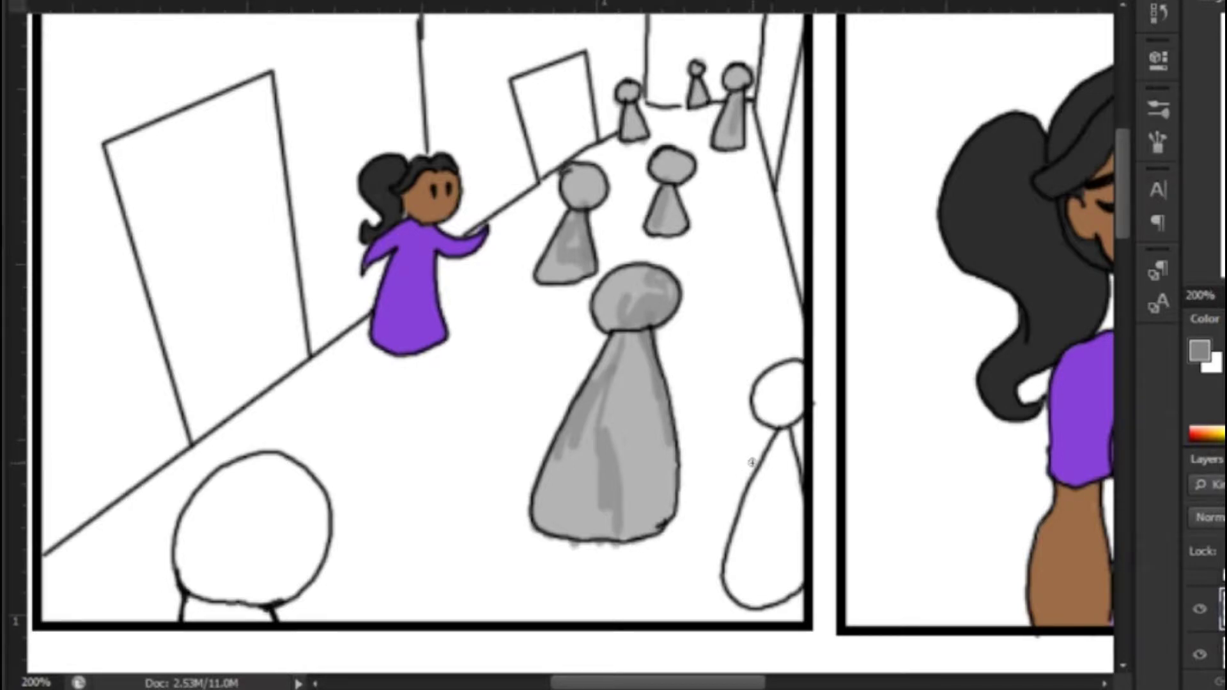
{"action": "mouse_move", "coordinate": [744, 533]}
{"action": "left_mouse_down"}
{"action": "mouse_move", "coordinate": [732, 557]}
{"action": "mouse_move", "coordinate": [756, 601]}
{"action": "mouse_move", "coordinate": [790, 544]}
{"action": "mouse_move", "coordinate": [796, 570]}
{"action": "mouse_move", "coordinate": [784, 437]}
{"action": "mouse_move", "coordinate": [762, 474]}
{"action": "mouse_move", "coordinate": [747, 572]}
{"action": "mouse_move", "coordinate": [793, 518]}
{"action": "mouse_move", "coordinate": [770, 398]}
{"action": "mouse_move", "coordinate": [802, 396]}
{"action": "left_mouse_up"}
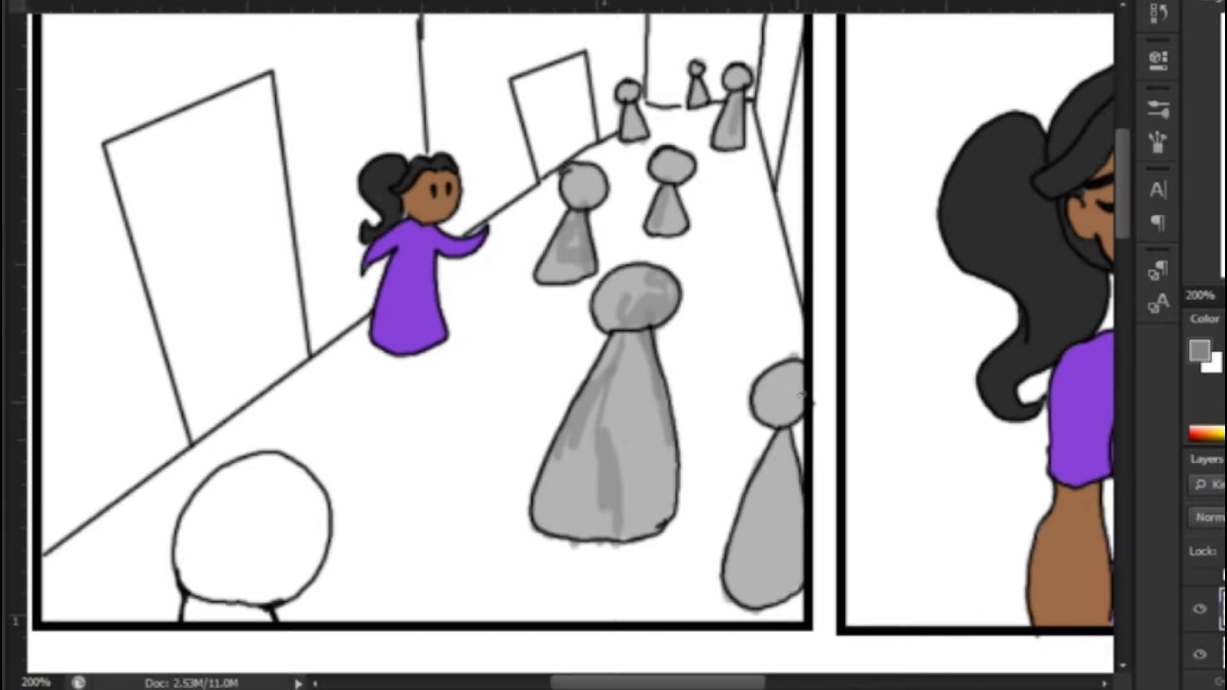
{"action": "left_click_drag", "start_coordinate": [184, 578], "coordinate": [209, 491]}
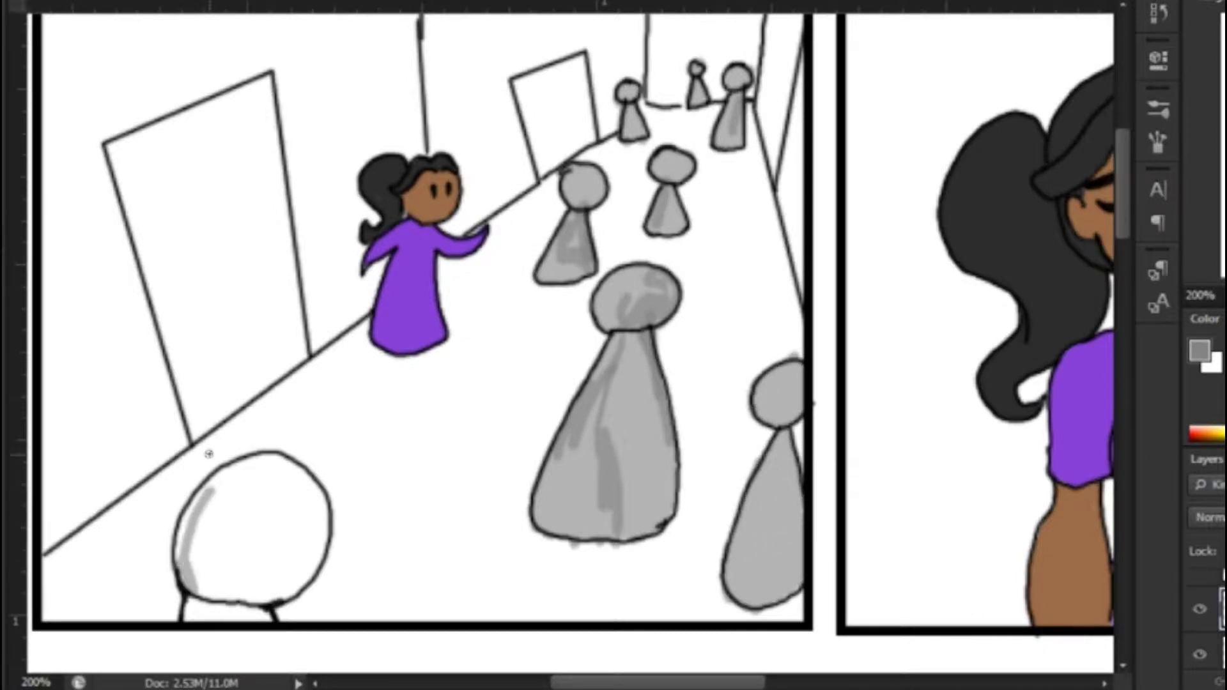
{"action": "mouse_move", "coordinate": [206, 542]}
{"action": "left_mouse_down"}
{"action": "mouse_move", "coordinate": [271, 460]}
{"action": "mouse_move", "coordinate": [253, 585]}
{"action": "mouse_move", "coordinate": [317, 550]}
{"action": "mouse_move", "coordinate": [314, 499]}
{"action": "mouse_move", "coordinate": [262, 604]}
{"action": "mouse_move", "coordinate": [192, 613]}
{"action": "mouse_move", "coordinate": [205, 513]}
{"action": "mouse_move", "coordinate": [243, 575]}
{"action": "mouse_move", "coordinate": [262, 486]}
{"action": "left_mouse_up"}
{"action": "left_click_drag", "start_coordinate": [347, 339], "coordinate": [1017, 331]}
{"action": "mouse_move", "coordinate": [502, 540]}
{"action": "left_mouse_down"}
{"action": "mouse_move", "coordinate": [521, 577]}
{"action": "mouse_move", "coordinate": [591, 575]}
{"action": "mouse_move", "coordinate": [593, 545]}
{"action": "mouse_move", "coordinate": [486, 563]}
{"action": "mouse_move", "coordinate": [588, 486]}
{"action": "mouse_move", "coordinate": [626, 479]}
{"action": "mouse_move", "coordinate": [636, 499]}
{"action": "left_mouse_up"}
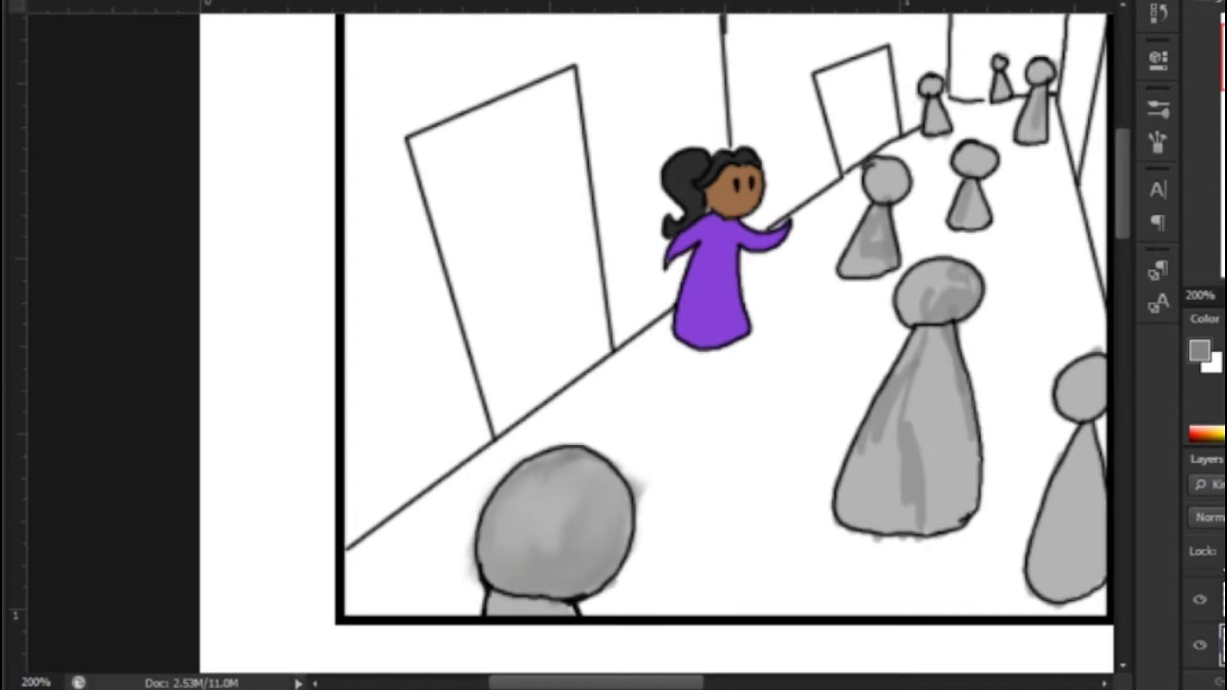
Step: Set the foreground colour to a darker grey and choose a 25 px streaky bristle brush preset
{"action": "left_click", "coordinate": [1199, 351]}
{"action": "left_click", "coordinate": [876, 303]}
{"action": "left_click", "coordinate": [1103, 115]}
{"action": "left_click", "coordinate": [1158, 108]}
{"action": "left_click", "coordinate": [785, 368]}
{"action": "mouse_move", "coordinate": [424, 488]}
{"action": "left_mouse_down"}
{"action": "mouse_move", "coordinate": [473, 530]}
{"action": "mouse_move", "coordinate": [411, 616]}
{"action": "mouse_move", "coordinate": [361, 582]}
{"action": "left_mouse_up"}
{"action": "key", "text": "ctrl+alt+z"}
{"action": "key", "text": "ctrl+alt+z"}
{"action": "key", "text": "ctrl+alt+z"}
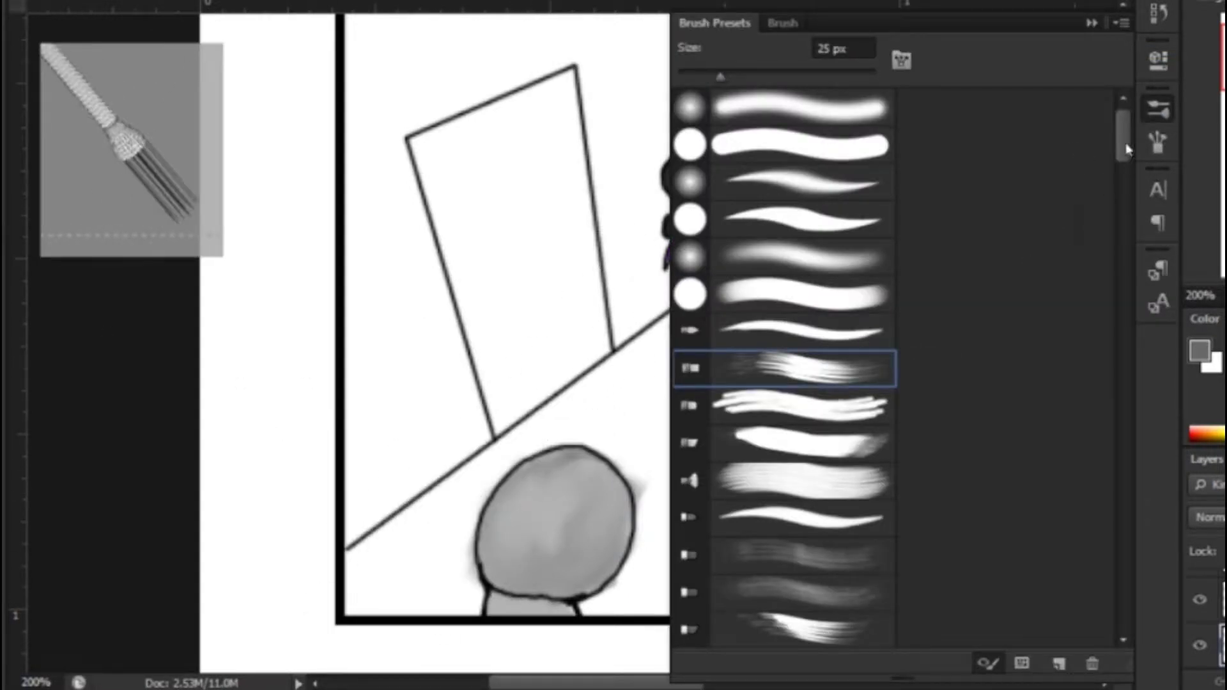
Step: Select the white gutter around the panels and invert the selection so that painting stays inside the panels
{"action": "left_click", "coordinate": [1158, 109]}
{"action": "scroll", "coordinate": [576, 345], "scroll_direction": "up", "scroll_amount": 3}
{"action": "key", "text": "w"}
{"action": "left_click", "coordinate": [146, 66]}
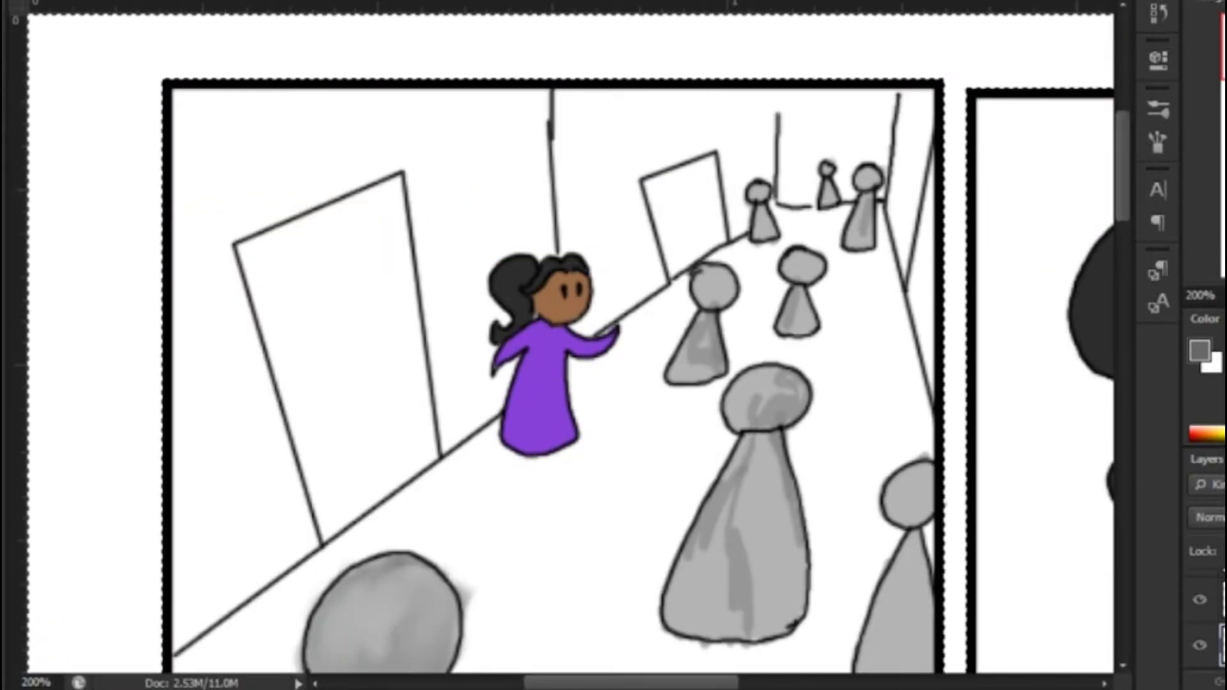
{"action": "left_click", "coordinate": [115, 0]}
{"action": "left_click", "coordinate": [281, 6]}
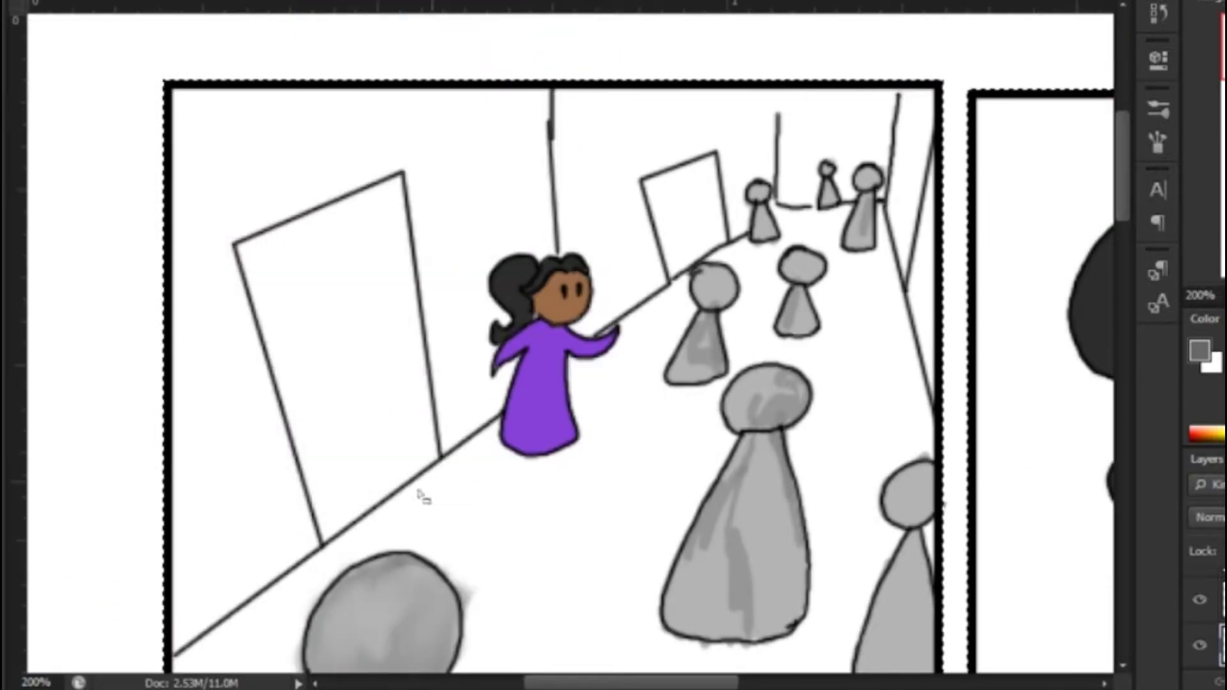
{"action": "mouse_move", "coordinate": [365, 466]}
{"action": "left_mouse_down"}
{"action": "mouse_move", "coordinate": [411, 561]}
{"action": "mouse_move", "coordinate": [507, 588]}
{"action": "mouse_move", "coordinate": [563, 623]}
{"action": "left_mouse_up"}
{"action": "key", "text": "ctrl+alt+z"}
{"action": "key", "text": "ctrl+alt+z"}
{"action": "key", "text": "ctrl+alt+z"}
{"action": "key", "text": "ctrl+alt+z"}
{"action": "key", "text": "ctrl+alt+z"}
Step: Paint the hallway floor and the far end wall with soft grey strokes
{"action": "left_click_drag", "start_coordinate": [620, 433], "coordinate": [588, 295]}
{"action": "mouse_move", "coordinate": [466, 262]}
{"action": "left_mouse_down"}
{"action": "mouse_move", "coordinate": [192, 534]}
{"action": "mouse_move", "coordinate": [383, 591]}
{"action": "mouse_move", "coordinate": [707, 566]}
{"action": "mouse_move", "coordinate": [882, 218]}
{"action": "mouse_move", "coordinate": [794, 132]}
{"action": "mouse_move", "coordinate": [471, 487]}
{"action": "mouse_move", "coordinate": [657, 356]}
{"action": "mouse_move", "coordinate": [821, 534]}
{"action": "mouse_move", "coordinate": [791, 581]}
{"action": "mouse_move", "coordinate": [732, 455]}
{"action": "left_mouse_up"}
{"action": "mouse_move", "coordinate": [801, 230]}
{"action": "left_mouse_down"}
{"action": "mouse_move", "coordinate": [775, 313]}
{"action": "mouse_move", "coordinate": [888, 379]}
{"action": "left_mouse_up"}
{"action": "mouse_move", "coordinate": [828, 247]}
{"action": "left_mouse_down"}
{"action": "mouse_move", "coordinate": [902, 164]}
{"action": "mouse_move", "coordinate": [860, 244]}
{"action": "left_mouse_up"}
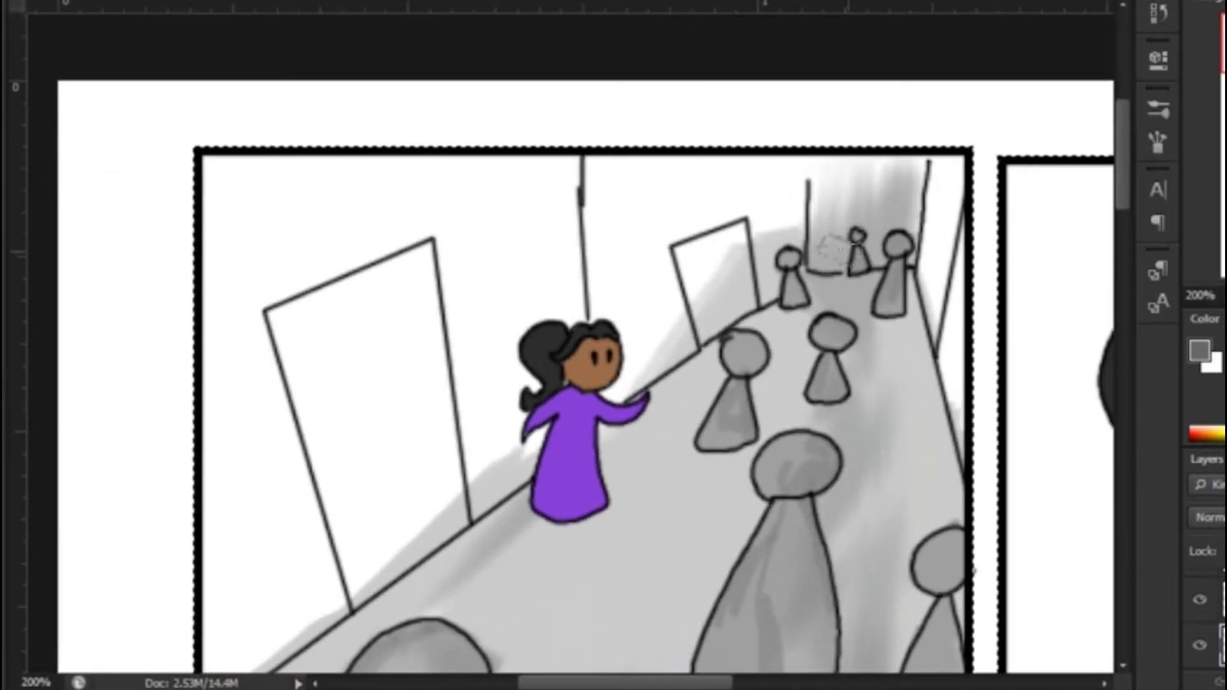
Step: Paint the hallway's side wall and doors with textured grey strokes, using different bristle brush presets
{"action": "left_click", "coordinate": [1158, 110]}
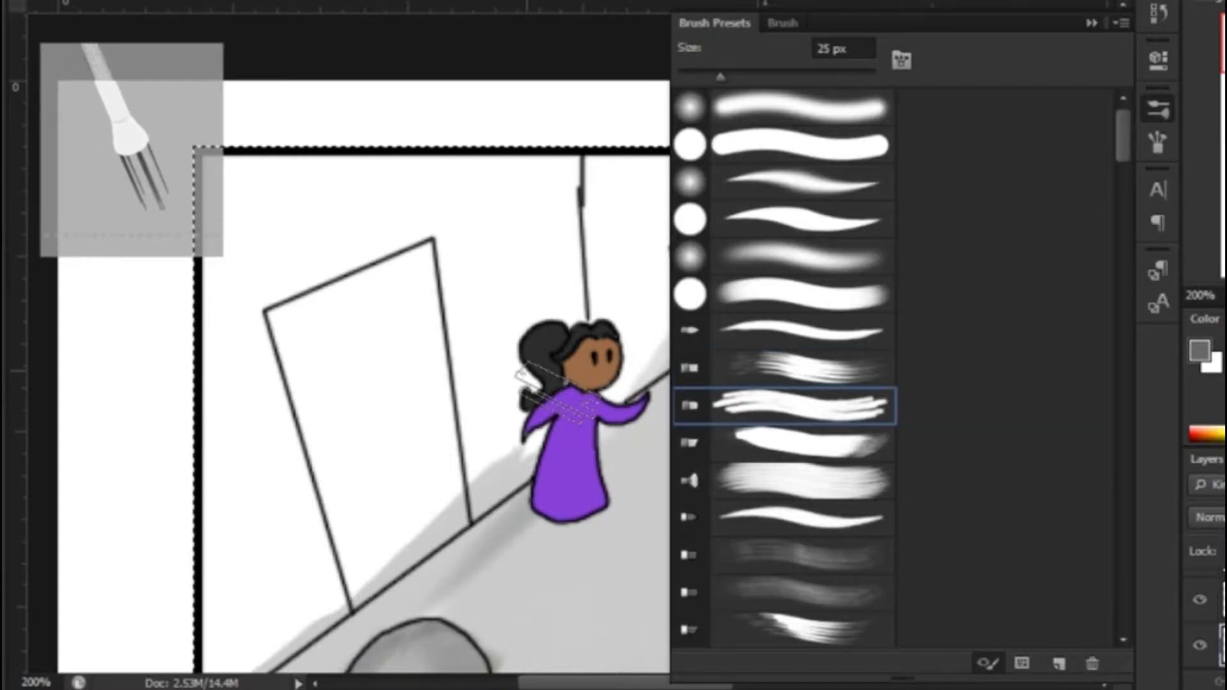
{"action": "left_click_drag", "start_coordinate": [549, 307], "coordinate": [457, 415]}
{"action": "left_click_drag", "start_coordinate": [345, 383], "coordinate": [415, 499]}
{"action": "left_click", "coordinate": [785, 481]}
{"action": "left_click_drag", "start_coordinate": [284, 576], "coordinate": [434, 460]}
{"action": "left_click_drag", "start_coordinate": [256, 313], "coordinate": [589, 178]}
{"action": "left_click_drag", "start_coordinate": [613, 243], "coordinate": [370, 339]}
{"action": "left_click_drag", "start_coordinate": [377, 377], "coordinate": [535, 294]}
{"action": "left_click_drag", "start_coordinate": [536, 387], "coordinate": [383, 498]}
{"action": "mouse_move", "coordinate": [626, 390]}
{"action": "left_mouse_down"}
{"action": "mouse_move", "coordinate": [602, 246]}
{"action": "mouse_move", "coordinate": [616, 197]}
{"action": "mouse_move", "coordinate": [639, 428]}
{"action": "left_mouse_up"}
Step: Darken the hallway wall around the large door with streaky grey strokes from further bristle brush presets
{"action": "scroll", "coordinate": [785, 358], "scroll_direction": "down", "scroll_amount": 4}
{"action": "left_click", "coordinate": [746, 337]}
{"action": "mouse_move", "coordinate": [447, 256]}
{"action": "left_mouse_down"}
{"action": "mouse_move", "coordinate": [269, 507]}
{"action": "mouse_move", "coordinate": [319, 269]}
{"action": "mouse_move", "coordinate": [350, 334]}
{"action": "mouse_move", "coordinate": [485, 482]}
{"action": "left_mouse_up"}
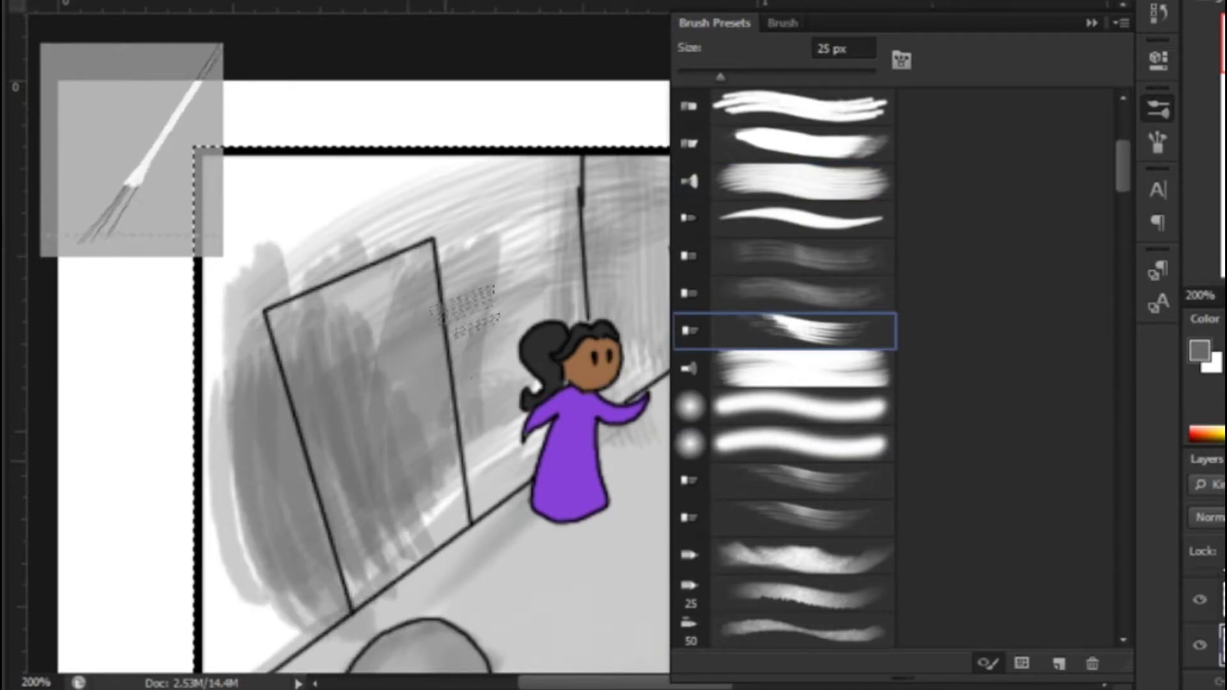
{"action": "left_click", "coordinate": [798, 555]}
{"action": "mouse_move", "coordinate": [282, 198]}
{"action": "left_mouse_down"}
{"action": "mouse_move", "coordinate": [549, 249]}
{"action": "mouse_move", "coordinate": [219, 582]}
{"action": "mouse_move", "coordinate": [380, 485]}
{"action": "mouse_move", "coordinate": [614, 564]}
{"action": "mouse_move", "coordinate": [504, 648]}
{"action": "left_mouse_up"}
Step: Paint grey texture on the wall behind the character's ponytail in the janitor-door panel, using textured brush presets
{"action": "left_click", "coordinate": [1125, 346]}
{"action": "left_click", "coordinate": [799, 352]}
{"action": "left_click_drag", "start_coordinate": [1123, 241], "coordinate": [1125, 259]}
{"action": "left_click_drag", "start_coordinate": [652, 423], "coordinate": [324, 410]}
{"action": "mouse_move", "coordinate": [383, 543]}
{"action": "left_mouse_down"}
{"action": "mouse_move", "coordinate": [480, 288]}
{"action": "mouse_move", "coordinate": [153, 389]}
{"action": "mouse_move", "coordinate": [243, 550]}
{"action": "left_mouse_up"}
{"action": "left_click_drag", "start_coordinate": [1123, 245], "coordinate": [1123, 342]}
{"action": "left_click", "coordinate": [805, 359]}
{"action": "mouse_move", "coordinate": [377, 610]}
{"action": "left_mouse_down"}
{"action": "mouse_move", "coordinate": [418, 524]}
{"action": "mouse_move", "coordinate": [624, 424]}
{"action": "mouse_move", "coordinate": [646, 575]}
{"action": "left_mouse_up"}
{"action": "left_click_drag", "start_coordinate": [781, 432], "coordinate": [867, 424]}
{"action": "left_click", "coordinate": [831, 430]}
{"action": "mouse_move", "coordinate": [591, 594]}
{"action": "left_mouse_down"}
{"action": "mouse_move", "coordinate": [613, 228]}
{"action": "mouse_move", "coordinate": [597, 249]}
{"action": "left_mouse_up"}
{"action": "mouse_move", "coordinate": [253, 249]}
{"action": "left_mouse_down"}
{"action": "mouse_move", "coordinate": [240, 170]}
{"action": "mouse_move", "coordinate": [256, 237]}
{"action": "left_mouse_up"}
Step: Stamp a large grey heart behind the left pole in the large bottom panel and choose the 200 px heart brush
{"action": "left_click_drag", "start_coordinate": [1121, 337], "coordinate": [1123, 373]}
{"action": "left_click", "coordinate": [805, 349]}
{"action": "mouse_move", "coordinate": [533, 480]}
{"action": "left_mouse_down"}
{"action": "mouse_move", "coordinate": [586, 438]}
{"action": "mouse_move", "coordinate": [562, 439]}
{"action": "mouse_move", "coordinate": [657, 602]}
{"action": "left_mouse_up"}
{"action": "left_click", "coordinate": [798, 536]}
{"action": "left_click_drag", "start_coordinate": [626, 224], "coordinate": [575, 626]}
{"action": "mouse_move", "coordinate": [420, 400]}
{"action": "left_mouse_down"}
{"action": "mouse_move", "coordinate": [396, 205]}
{"action": "mouse_move", "coordinate": [243, 211]}
{"action": "mouse_move", "coordinate": [224, 255]}
{"action": "left_mouse_up"}
{"action": "left_click_drag", "start_coordinate": [1124, 377], "coordinate": [1124, 426]}
{"action": "left_click", "coordinate": [805, 287]}
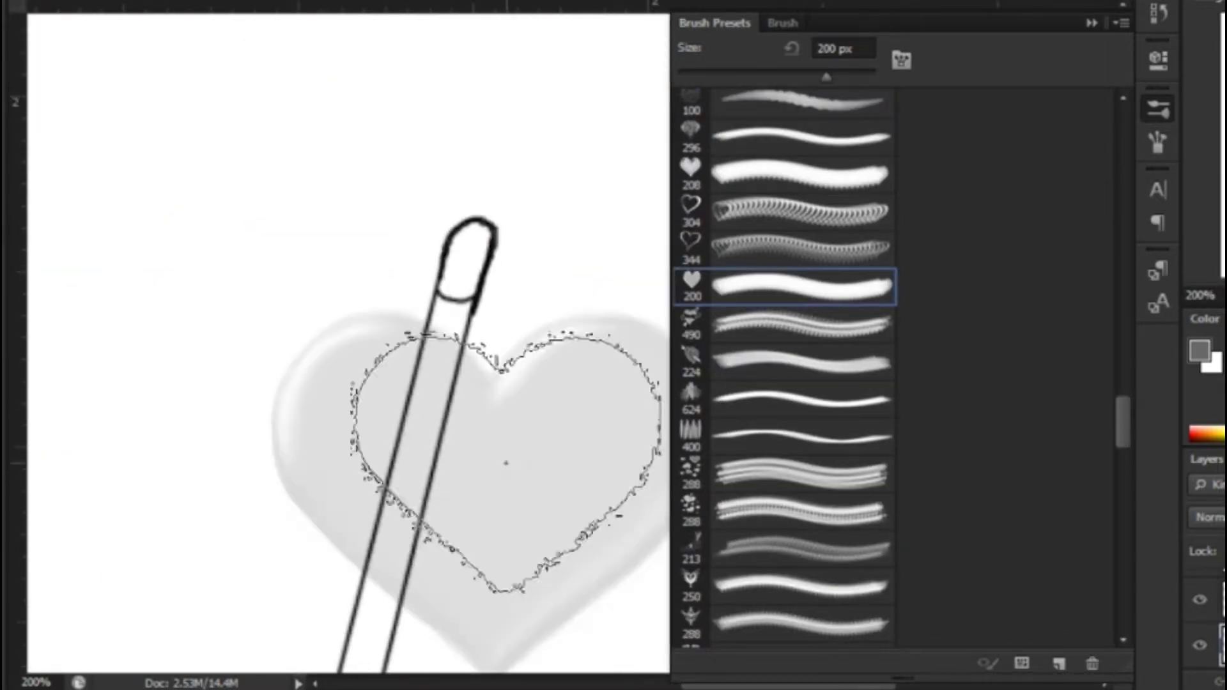
Step: Stamp more heart shapes in the bottom panel's background, including a winged one at the pole's tip
{"action": "left_click", "coordinate": [784, 511]}
{"action": "left_click", "coordinate": [275, 330]}
{"action": "left_click", "coordinate": [795, 584]}
{"action": "left_click", "coordinate": [505, 224]}
Step: Choose a scattering shape brush, shrink it and add small grey shapes among the hearts in the bottom panel
{"action": "left_click_drag", "start_coordinate": [1120, 406], "coordinate": [1127, 596]}
{"action": "left_click", "coordinate": [796, 368]}
{"action": "key", "text": "bracketleft"}
{"action": "key", "text": "bracketleft"}
{"action": "key", "text": "bracketleft"}
{"action": "key", "text": "bracketleft"}
{"action": "key", "text": "bracketleft"}
{"action": "key", "text": "bracketleft"}
{"action": "key", "text": "bracketleft"}
{"action": "key", "text": "bracketleft"}
{"action": "key", "text": "bracketleft"}
{"action": "key", "text": "bracketleft"}
{"action": "key", "text": "bracketleft"}
{"action": "mouse_move", "coordinate": [356, 351]}
{"action": "left_mouse_down"}
{"action": "mouse_move", "coordinate": [589, 555]}
{"action": "mouse_move", "coordinate": [292, 495]}
{"action": "left_mouse_up"}
Step: Enlarge the scattered-circle brush to 390 px and scatter translucent grey circles around the hearts
{"action": "key", "text": "bracketright"}
{"action": "key", "text": "bracketright"}
{"action": "key", "text": "bracketright"}
{"action": "key", "text": "bracketright"}
{"action": "key", "text": "bracketright"}
{"action": "key", "text": "bracketright"}
{"action": "key", "text": "bracketright"}
{"action": "key", "text": "bracketright"}
{"action": "key", "text": "bracketright"}
{"action": "key", "text": "bracketright"}
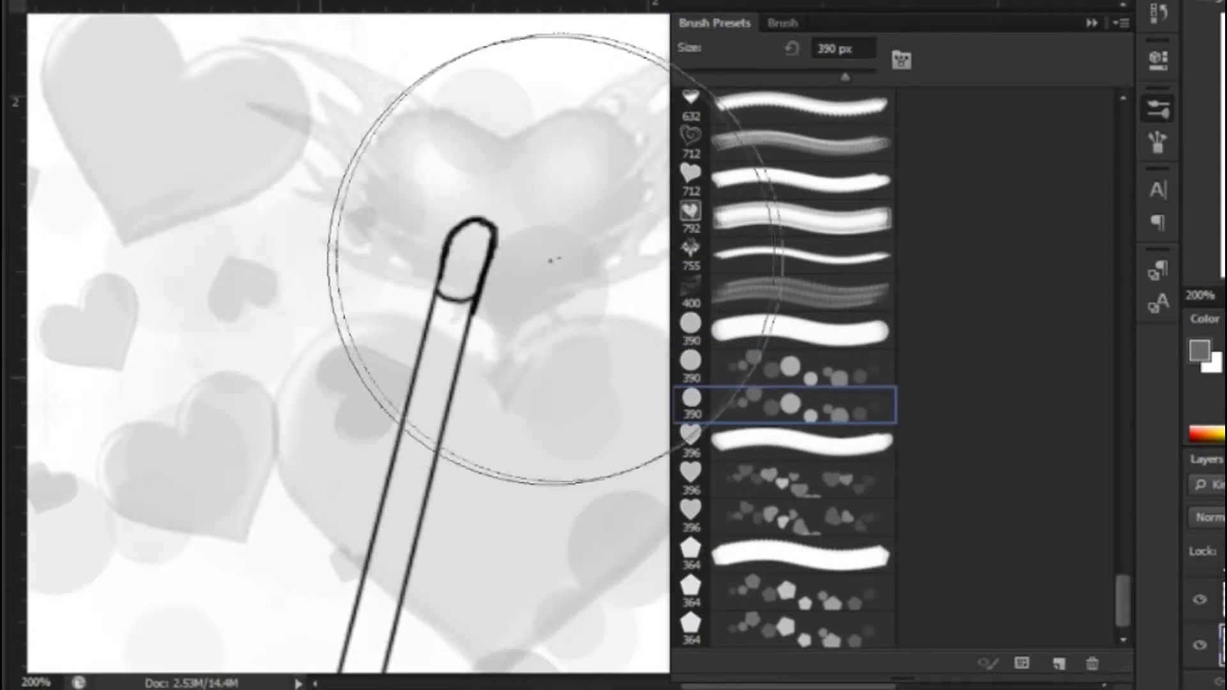
{"action": "mouse_move", "coordinate": [112, 448]}
{"action": "left_mouse_down"}
{"action": "mouse_move", "coordinate": [362, 548]}
{"action": "mouse_move", "coordinate": [383, 300]}
{"action": "left_mouse_up"}
{"action": "left_click_drag", "start_coordinate": [127, 633], "coordinate": [561, 30]}
{"action": "mouse_move", "coordinate": [505, 460]}
{"action": "left_mouse_down"}
{"action": "mouse_move", "coordinate": [438, 561]}
{"action": "mouse_move", "coordinate": [173, 354]}
{"action": "mouse_move", "coordinate": [460, 549]}
{"action": "left_mouse_up"}
Step: Scatter pale grey circles over the backgrounds of the janitor-door, angry-face and large bottom panels
{"action": "left_click", "coordinate": [1157, 109]}
{"action": "left_click", "coordinate": [1224, 95]}
{"action": "mouse_move", "coordinate": [782, 275]}
{"action": "left_mouse_down"}
{"action": "mouse_move", "coordinate": [961, 526]}
{"action": "mouse_move", "coordinate": [544, 443]}
{"action": "left_mouse_up"}
{"action": "key", "text": "ctrl+minus"}
{"action": "key", "text": "ctrl+minus"}
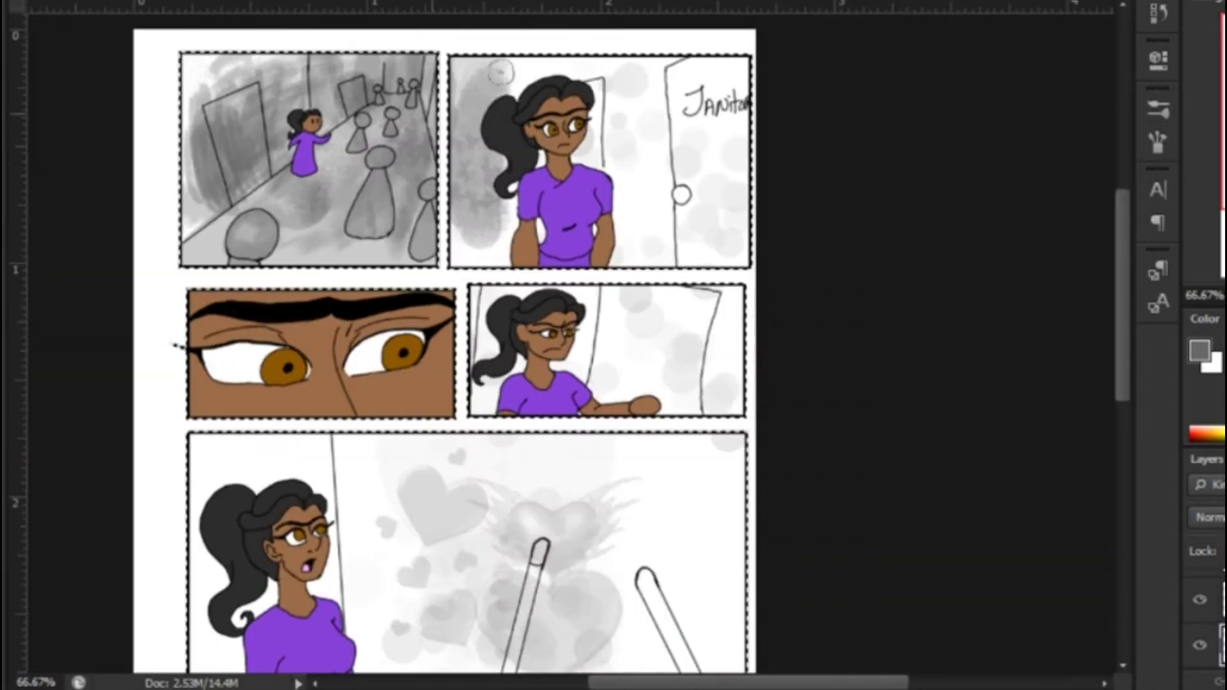
{"action": "left_click_drag", "start_coordinate": [669, 519], "coordinate": [306, 466]}
{"action": "mouse_move", "coordinate": [230, 455]}
{"action": "left_mouse_down"}
{"action": "mouse_move", "coordinate": [226, 650]}
{"action": "mouse_move", "coordinate": [378, 337]}
{"action": "left_mouse_up"}
{"action": "left_click", "coordinate": [369, 460]}
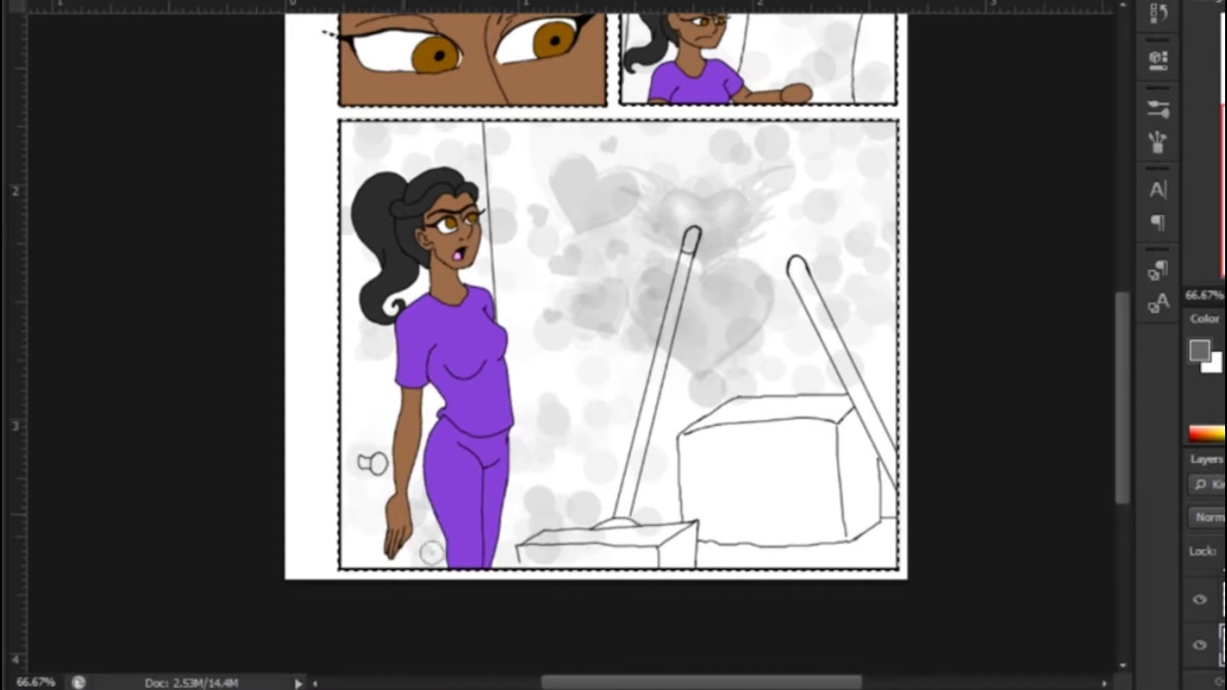
Step: Smear the hearts and circles in the bottom panel's background into soft diagonal grey streaks
{"action": "left_click_drag", "start_coordinate": [606, 529], "coordinate": [736, 518]}
{"action": "left_click_drag", "start_coordinate": [752, 463], "coordinate": [788, 383]}
{"action": "left_click_drag", "start_coordinate": [811, 474], "coordinate": [710, 487]}
{"action": "mouse_move", "coordinate": [918, 526]}
{"action": "left_mouse_down"}
{"action": "mouse_move", "coordinate": [620, 415]}
{"action": "mouse_move", "coordinate": [396, 427]}
{"action": "left_mouse_up"}
{"action": "mouse_move", "coordinate": [1001, 274]}
{"action": "left_mouse_down"}
{"action": "mouse_move", "coordinate": [384, 521]}
{"action": "mouse_move", "coordinate": [528, 451]}
{"action": "mouse_move", "coordinate": [511, 147]}
{"action": "mouse_move", "coordinate": [88, 334]}
{"action": "left_mouse_up"}
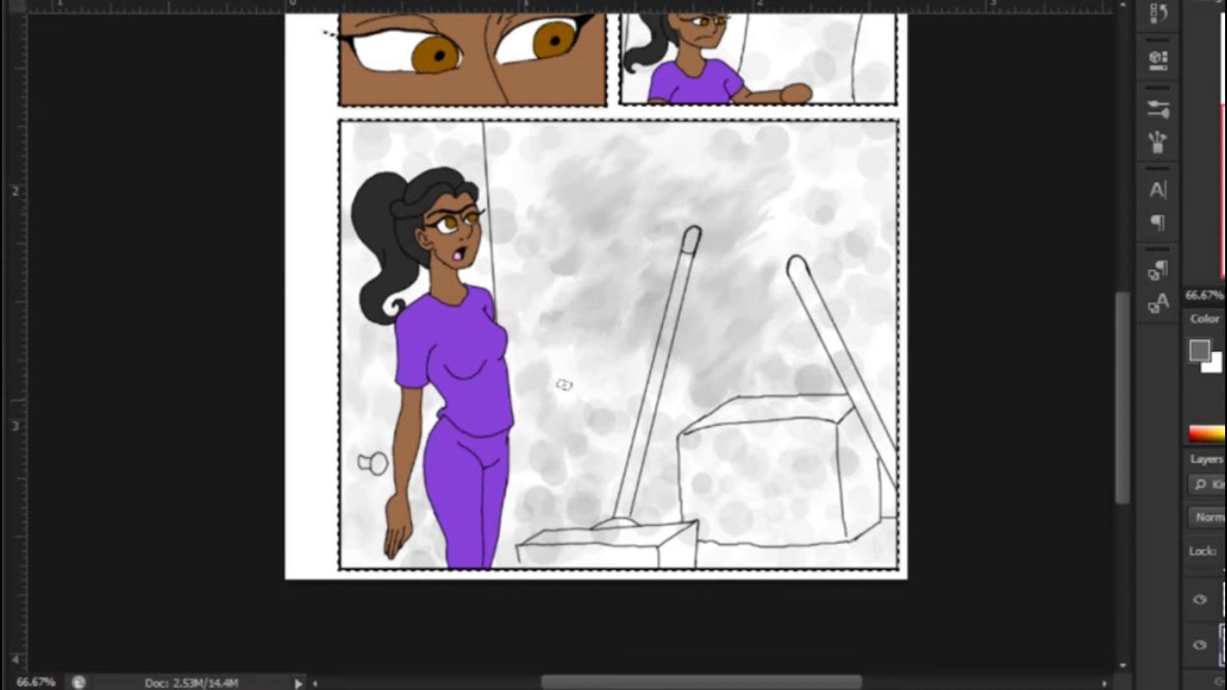
Step: Paint the round end of the doorknob beside the character's arm yellow with a hard round brush
{"action": "left_click", "coordinate": [1219, 434]}
{"action": "key", "text": "ctrl+plus"}
{"action": "key", "text": "ctrl+plus"}
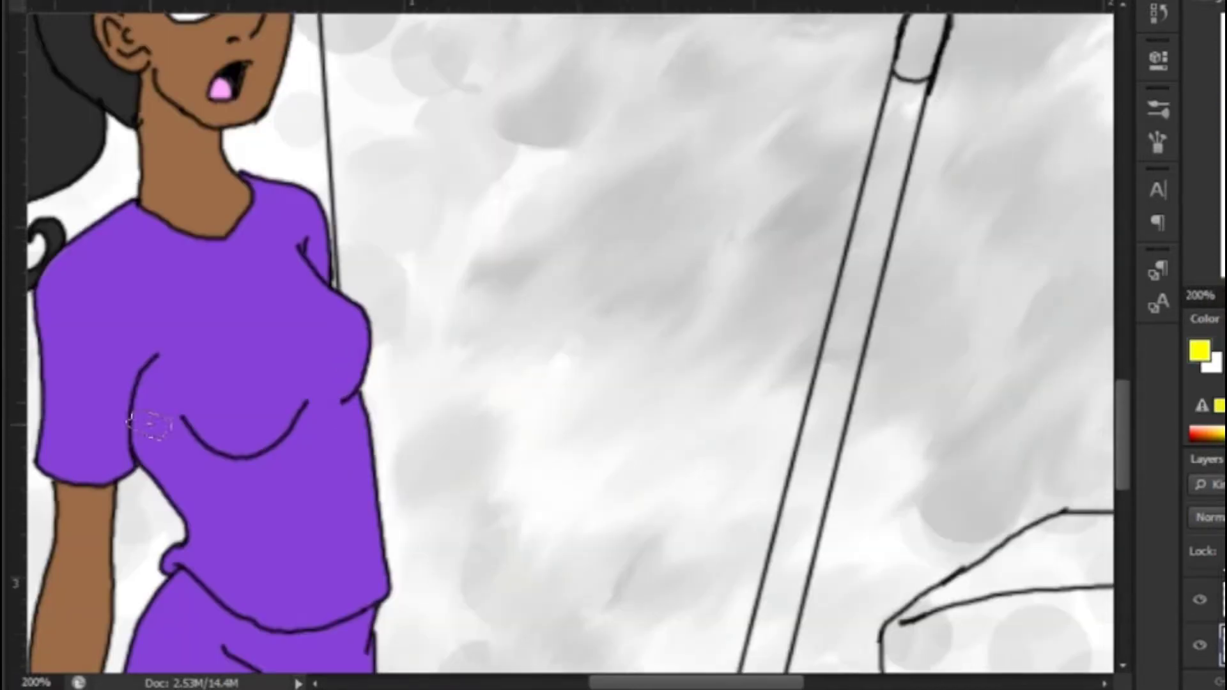
{"action": "left_click_drag", "start_coordinate": [156, 424], "coordinate": [716, 100]}
{"action": "left_click", "coordinate": [1158, 110]}
{"action": "scroll", "coordinate": [1090, 238], "scroll_direction": "down", "scroll_amount": 5}
{"action": "left_click", "coordinate": [786, 198]}
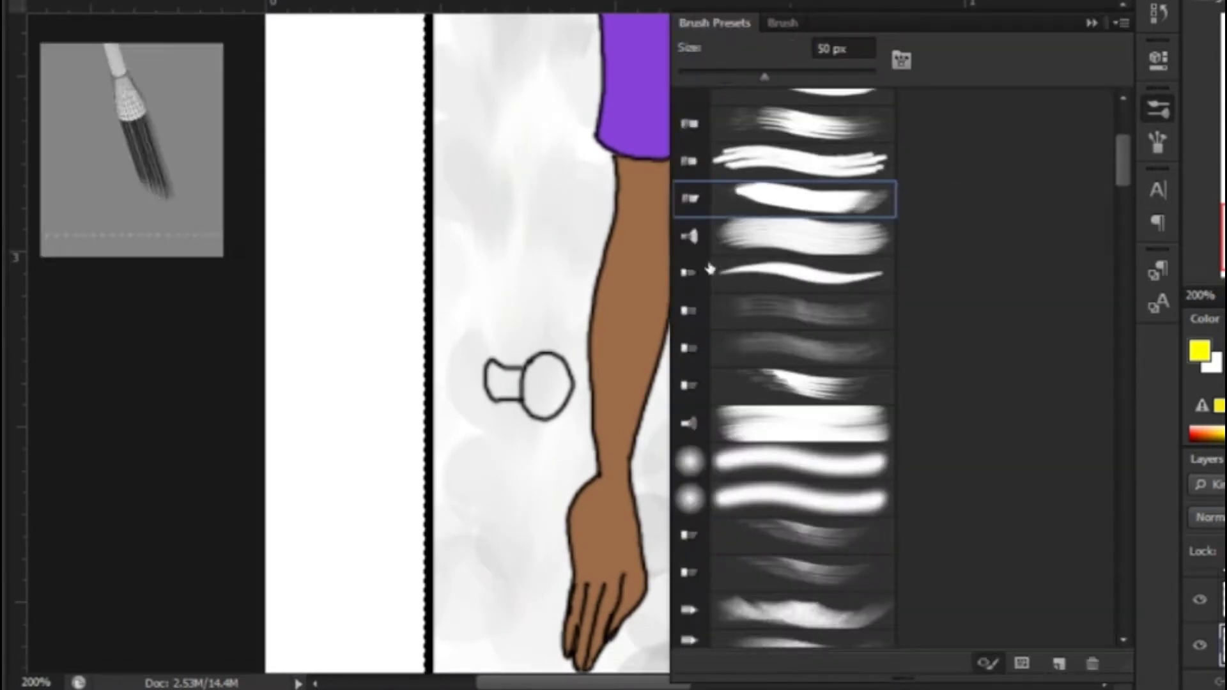
{"action": "left_click_drag", "start_coordinate": [1123, 154], "coordinate": [1101, 104]}
{"action": "left_click", "coordinate": [850, 145]}
{"action": "left_click", "coordinate": [1157, 142]}
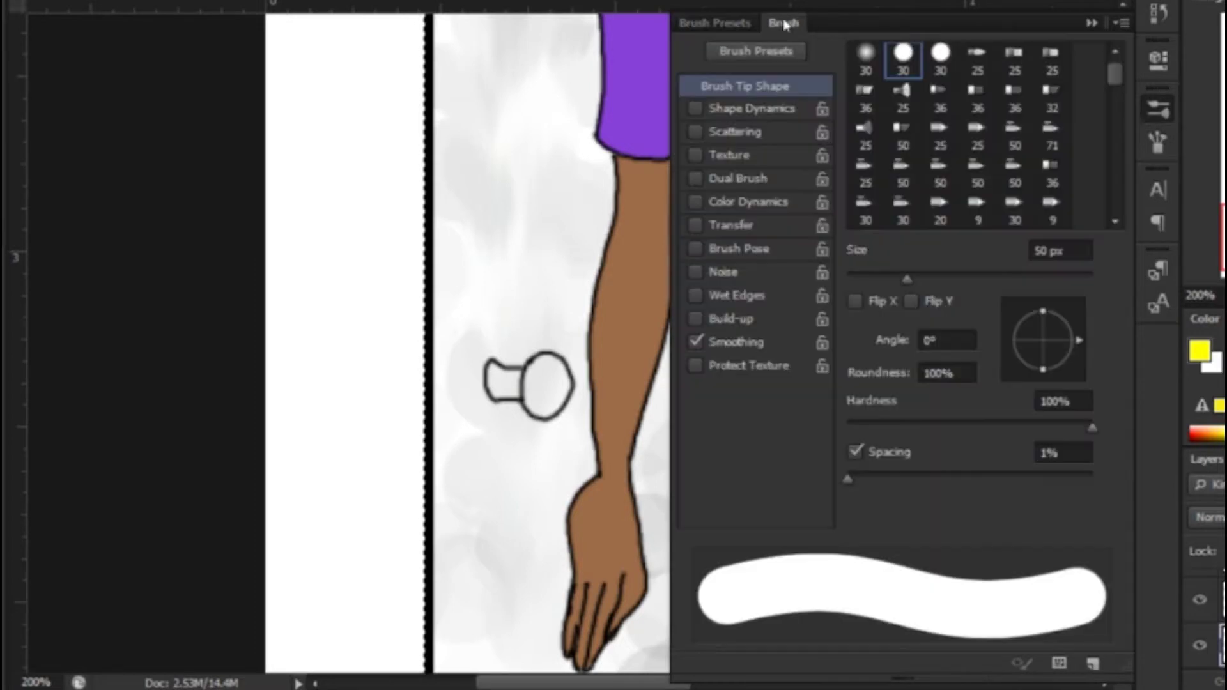
{"action": "left_click", "coordinate": [1158, 139]}
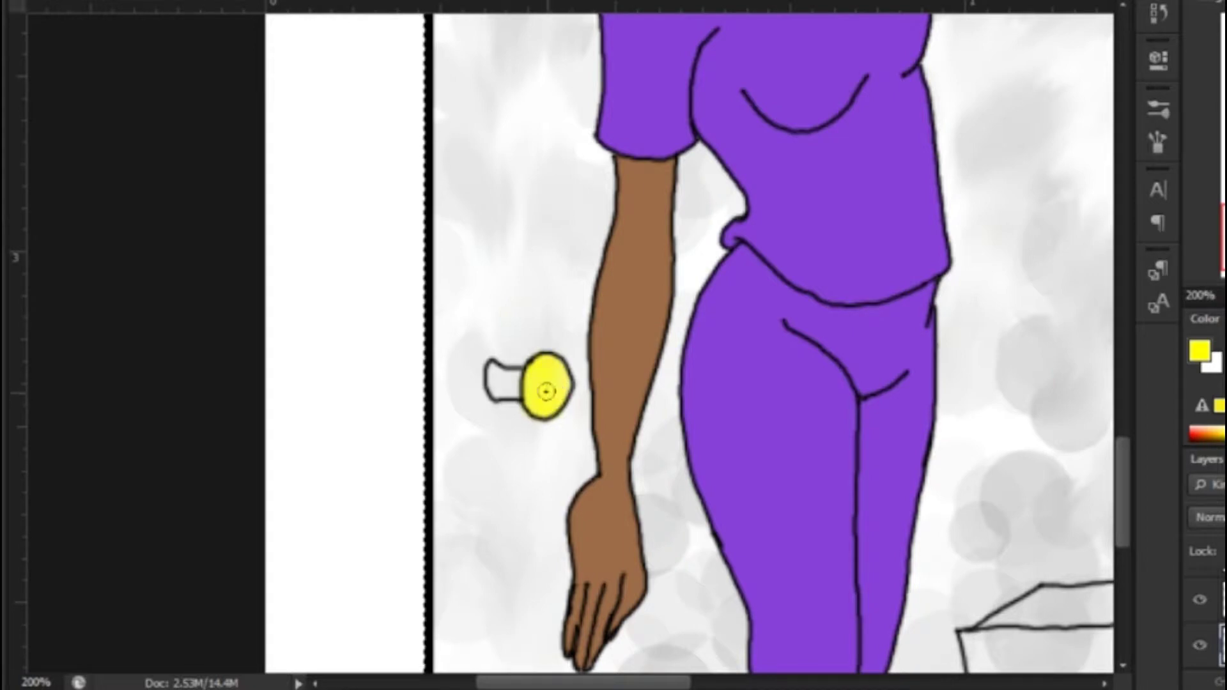
Step: Switch the blending mode to Multiply and paint the doorknob's stem in orange-brown ae7200
{"action": "left_click", "coordinate": [1211, 518]}
{"action": "left_click", "coordinate": [1211, 1]}
{"action": "left_click", "coordinate": [1211, 435]}
{"action": "left_click", "coordinate": [1200, 351]}
{"action": "left_click_drag", "start_coordinate": [876, 130], "coordinate": [876, 226]}
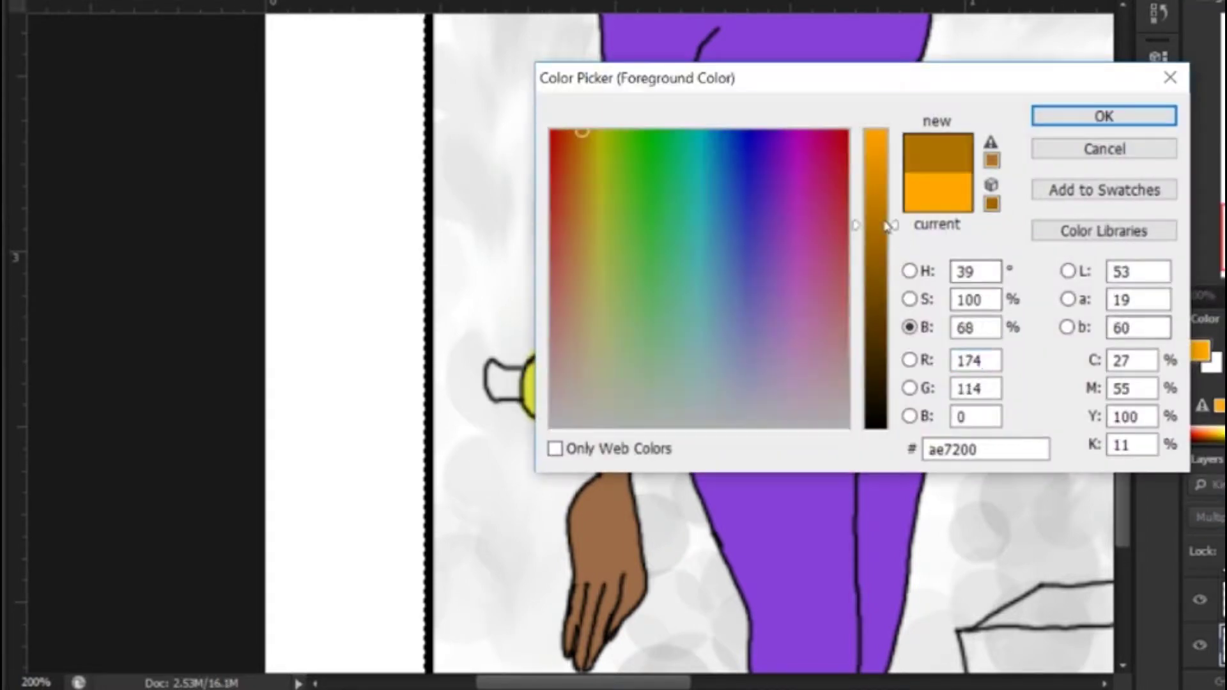
{"action": "left_click", "coordinate": [1103, 115]}
{"action": "left_click_drag", "start_coordinate": [492, 371], "coordinate": [516, 376]}
Step: Set the foreground colour to dark brown 7b5100 and paint the shaft of the left pole with it
{"action": "left_click_drag", "start_coordinate": [895, 448], "coordinate": [220, 388]}
{"action": "left_click", "coordinate": [1200, 351]}
{"action": "left_click_drag", "start_coordinate": [876, 228], "coordinate": [876, 284]}
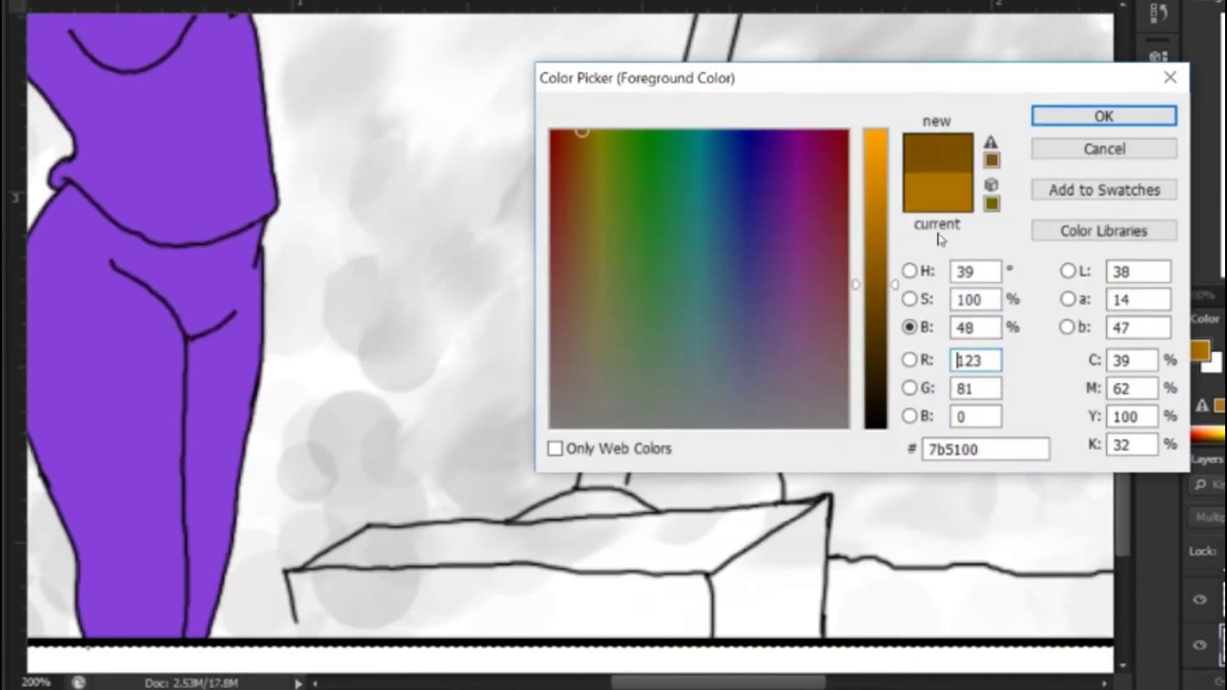
{"action": "left_click", "coordinate": [1104, 115]}
{"action": "left_click_drag", "start_coordinate": [593, 477], "coordinate": [609, 426]}
{"action": "key", "text": "ctrl+z"}
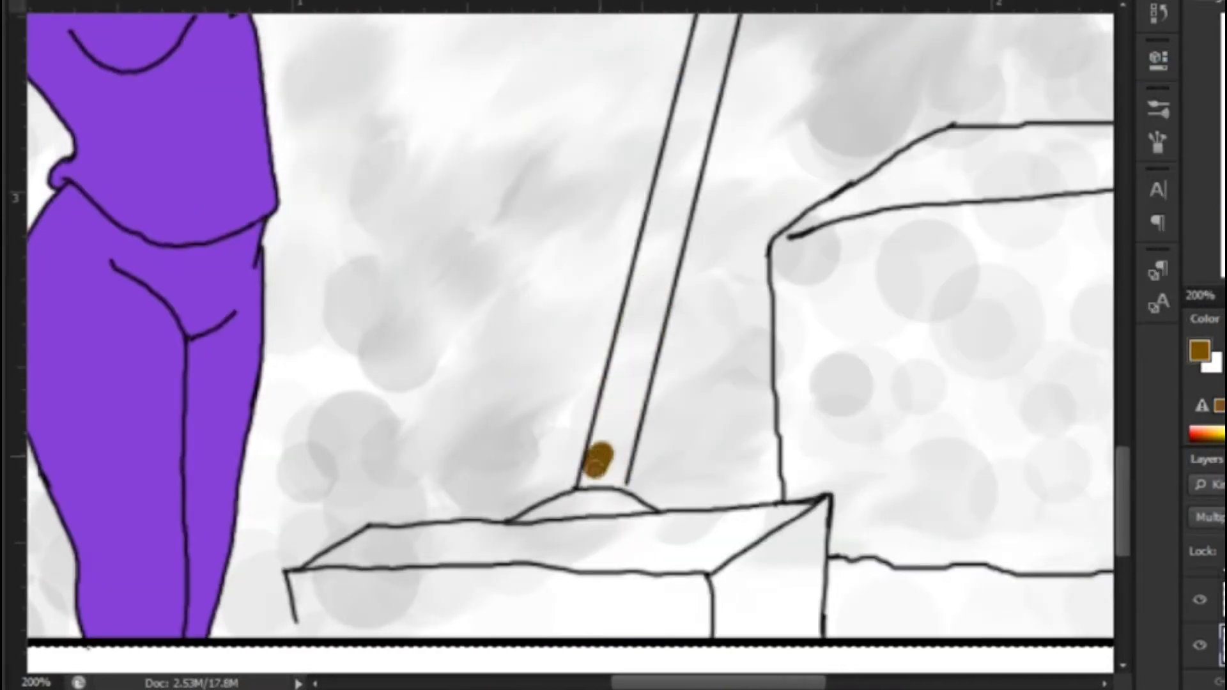
{"action": "left_click_drag", "start_coordinate": [667, 287], "coordinate": [660, 253]}
{"action": "mouse_move", "coordinate": [701, 274]}
{"action": "left_mouse_down"}
{"action": "mouse_move", "coordinate": [619, 457]}
{"action": "mouse_move", "coordinate": [627, 517]}
{"action": "left_mouse_up"}
{"action": "mouse_move", "coordinate": [588, 491]}
{"action": "left_mouse_down"}
{"action": "mouse_move", "coordinate": [641, 325]}
{"action": "mouse_move", "coordinate": [679, 53]}
{"action": "left_mouse_up"}
{"action": "left_click_drag", "start_coordinate": [687, 54], "coordinate": [564, 382]}
{"action": "left_click_drag", "start_coordinate": [602, 306], "coordinate": [598, 359]}
Step: Pick a light tan foreground colour and paint the rounded tip of the left pole
{"action": "left_click", "coordinate": [1199, 351]}
{"action": "left_click_drag", "start_coordinate": [894, 284], "coordinate": [894, 195]}
{"action": "left_click", "coordinate": [734, 427]}
{"action": "left_click_drag", "start_coordinate": [597, 338], "coordinate": [580, 250]}
{"action": "left_click_drag", "start_coordinate": [894, 196], "coordinate": [894, 207]}
{"action": "key", "text": "Return"}
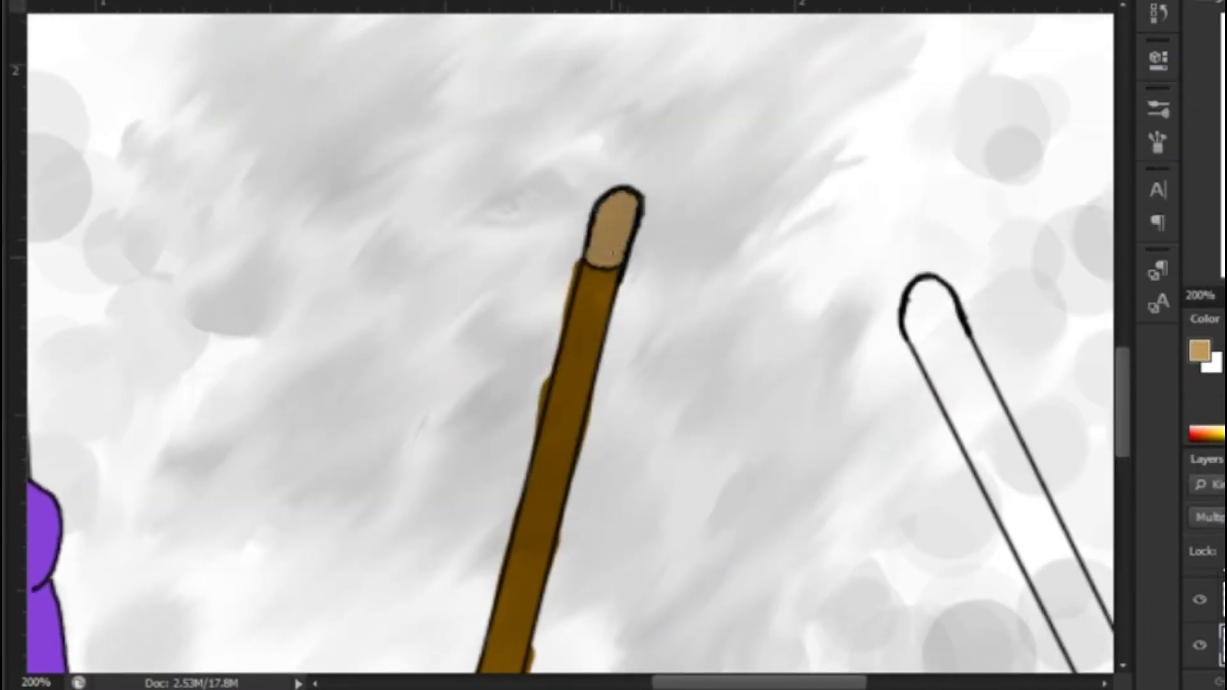
Step: Pick a dark greyish-brown foreground colour and paint the rounded tip and shaft of the right pole with it
{"action": "left_click_drag", "start_coordinate": [608, 253], "coordinate": [184, 282]}
{"action": "left_click", "coordinate": [1199, 351]}
{"action": "left_click_drag", "start_coordinate": [874, 248], "coordinate": [875, 313]}
{"action": "left_click", "coordinate": [908, 325]}
{"action": "left_click", "coordinate": [908, 298]}
{"action": "left_click_drag", "start_coordinate": [874, 183], "coordinate": [874, 283]}
{"action": "left_click", "coordinate": [1043, 117]}
{"action": "mouse_move", "coordinate": [491, 348]}
{"action": "left_mouse_down"}
{"action": "mouse_move", "coordinate": [537, 399]}
{"action": "mouse_move", "coordinate": [489, 333]}
{"action": "left_mouse_up"}
{"action": "left_click_drag", "start_coordinate": [620, 467], "coordinate": [607, 368]}
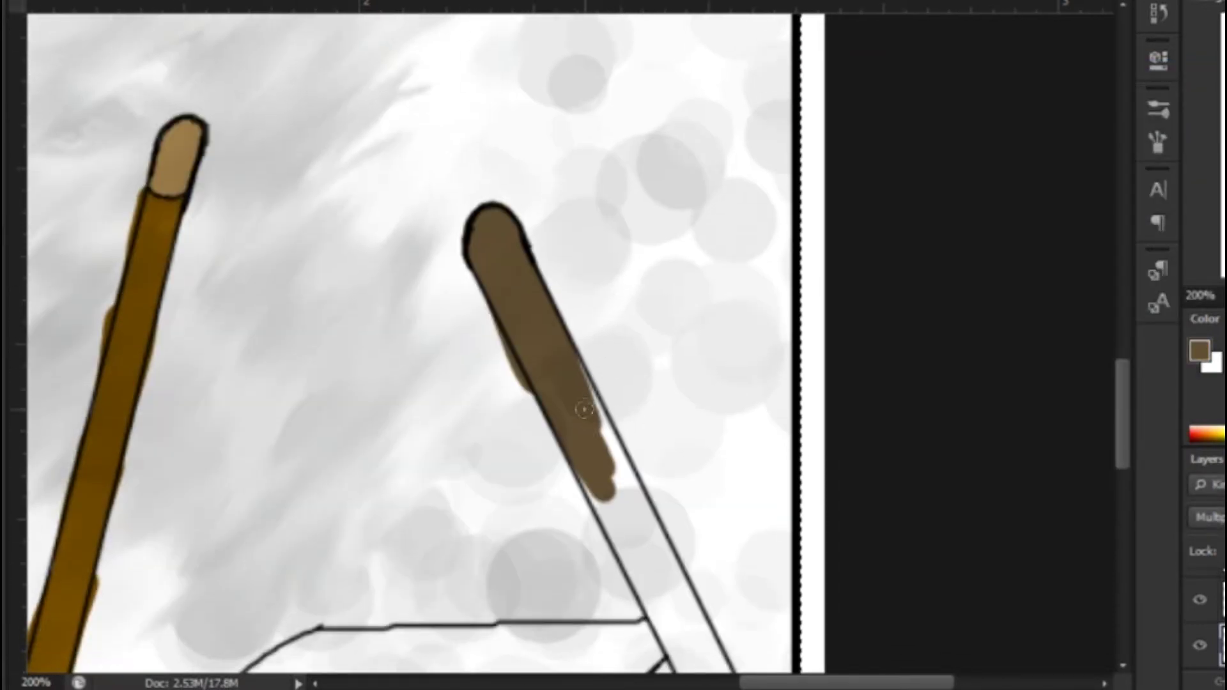
{"action": "left_click_drag", "start_coordinate": [604, 450], "coordinate": [669, 636]}
{"action": "left_click_drag", "start_coordinate": [654, 543], "coordinate": [582, 351]}
{"action": "left_click_drag", "start_coordinate": [672, 579], "coordinate": [610, 362]}
{"action": "left_click_drag", "start_coordinate": [638, 466], "coordinate": [719, 639]}
{"action": "left_click_drag", "start_coordinate": [642, 444], "coordinate": [701, 652]}
Step: Pick a dark slate blue-grey foreground colour and paint the floor strip beneath the boxes and beside the character's legs
{"action": "mouse_move", "coordinate": [690, 540]}
{"action": "left_mouse_down"}
{"action": "mouse_move", "coordinate": [934, 293]}
{"action": "mouse_move", "coordinate": [954, 256]}
{"action": "left_mouse_up"}
{"action": "left_click", "coordinate": [1200, 351]}
{"action": "left_click", "coordinate": [875, 357]}
{"action": "left_click", "coordinate": [589, 343]}
{"action": "left_click", "coordinate": [909, 327]}
{"action": "left_click", "coordinate": [710, 352]}
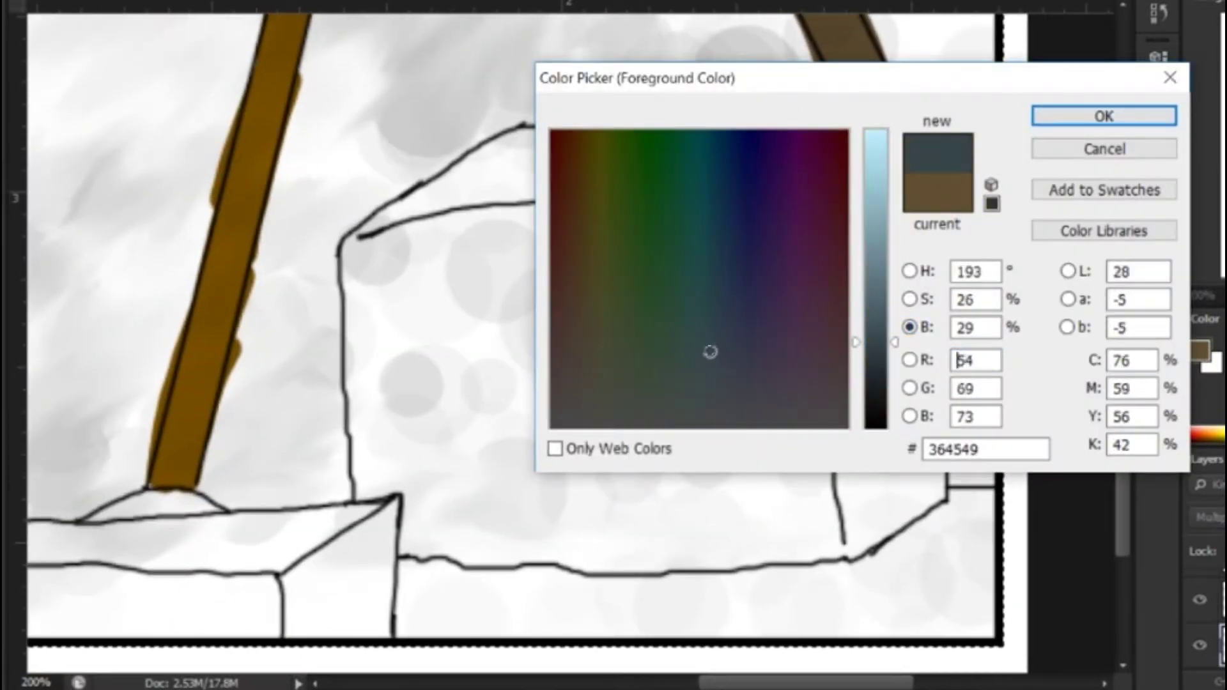
{"action": "left_click", "coordinate": [718, 358]}
{"action": "key", "text": "Return"}
{"action": "mouse_move", "coordinate": [404, 562]}
{"action": "left_mouse_down"}
{"action": "mouse_move", "coordinate": [397, 574]}
{"action": "mouse_move", "coordinate": [433, 629]}
{"action": "mouse_move", "coordinate": [785, 577]}
{"action": "left_mouse_up"}
{"action": "mouse_move", "coordinate": [954, 496]}
{"action": "left_mouse_down"}
{"action": "mouse_move", "coordinate": [971, 629]}
{"action": "mouse_move", "coordinate": [901, 555]}
{"action": "left_mouse_up"}
{"action": "left_click_drag", "start_coordinate": [389, 617], "coordinate": [1108, 529]}
{"action": "mouse_move", "coordinate": [581, 532]}
{"action": "left_mouse_down"}
{"action": "mouse_move", "coordinate": [576, 541]}
{"action": "mouse_move", "coordinate": [760, 632]}
{"action": "left_mouse_up"}
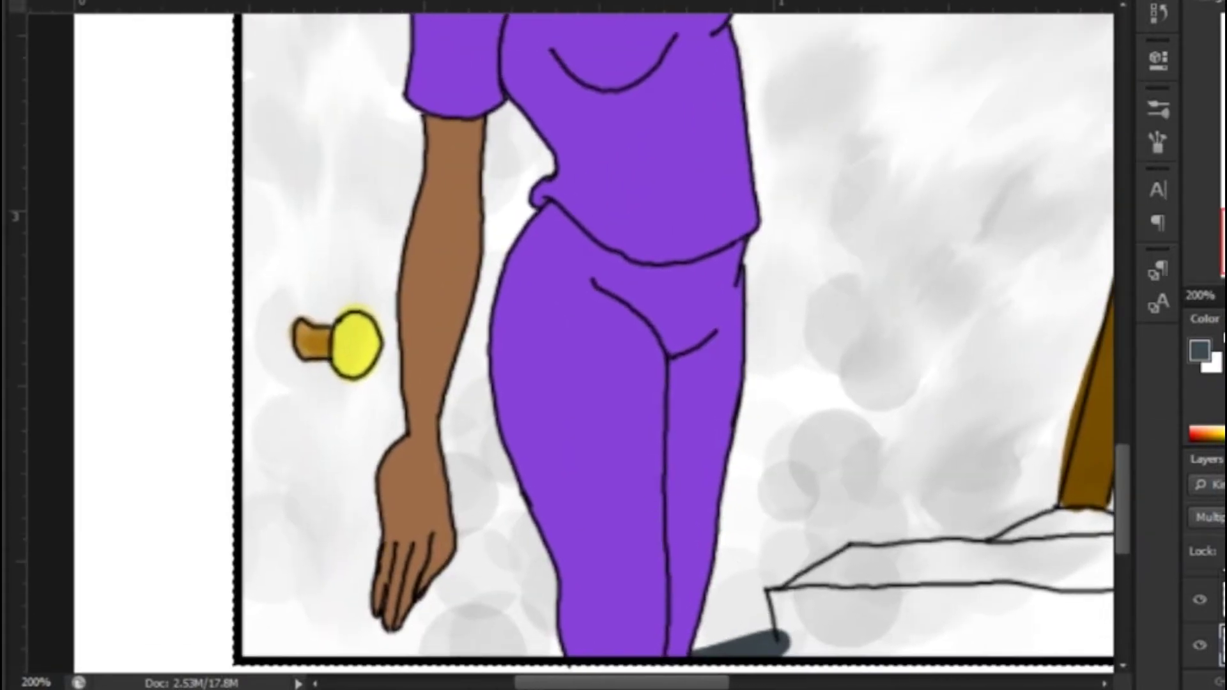
Step: Pick a medium brown foreground colour and paint the lower part of the door around the doorknob and the character's arm
{"action": "left_click", "coordinate": [1200, 351]}
{"action": "left_click", "coordinate": [589, 189]}
{"action": "left_click_drag", "start_coordinate": [893, 336], "coordinate": [894, 259]}
{"action": "left_click", "coordinate": [579, 174]}
{"action": "left_click", "coordinate": [578, 255]}
{"action": "left_click", "coordinate": [1103, 115]}
{"action": "mouse_move", "coordinate": [255, 350]}
{"action": "left_mouse_down"}
{"action": "mouse_move", "coordinate": [288, 607]}
{"action": "mouse_move", "coordinate": [397, 650]}
{"action": "mouse_move", "coordinate": [500, 607]}
{"action": "mouse_move", "coordinate": [546, 639]}
{"action": "left_mouse_up"}
{"action": "mouse_move", "coordinate": [693, 304]}
{"action": "left_mouse_down"}
{"action": "mouse_move", "coordinate": [606, 639]}
{"action": "mouse_move", "coordinate": [521, 389]}
{"action": "mouse_move", "coordinate": [518, 186]}
{"action": "left_mouse_up"}
{"action": "mouse_move", "coordinate": [336, 413]}
{"action": "left_mouse_down"}
{"action": "mouse_move", "coordinate": [274, 329]}
{"action": "mouse_move", "coordinate": [280, 401]}
{"action": "left_mouse_up"}
{"action": "mouse_move", "coordinate": [112, 295]}
{"action": "left_mouse_down"}
{"action": "mouse_move", "coordinate": [141, 296]}
{"action": "mouse_move", "coordinate": [211, 255]}
{"action": "left_mouse_up"}
{"action": "mouse_move", "coordinate": [131, 225]}
{"action": "left_mouse_down"}
{"action": "mouse_move", "coordinate": [106, 320]}
{"action": "mouse_move", "coordinate": [77, 64]}
{"action": "mouse_move", "coordinate": [192, 155]}
{"action": "left_mouse_up"}
{"action": "left_click_drag", "start_coordinate": [96, 320], "coordinate": [143, 473]}
{"action": "left_click_drag", "start_coordinate": [368, 148], "coordinate": [397, 415]}
{"action": "mouse_move", "coordinate": [109, 358]}
{"action": "left_mouse_down"}
{"action": "mouse_move", "coordinate": [128, 168]}
{"action": "mouse_move", "coordinate": [159, 319]}
{"action": "mouse_move", "coordinate": [205, 377]}
{"action": "mouse_move", "coordinate": [243, 57]}
{"action": "left_mouse_up"}
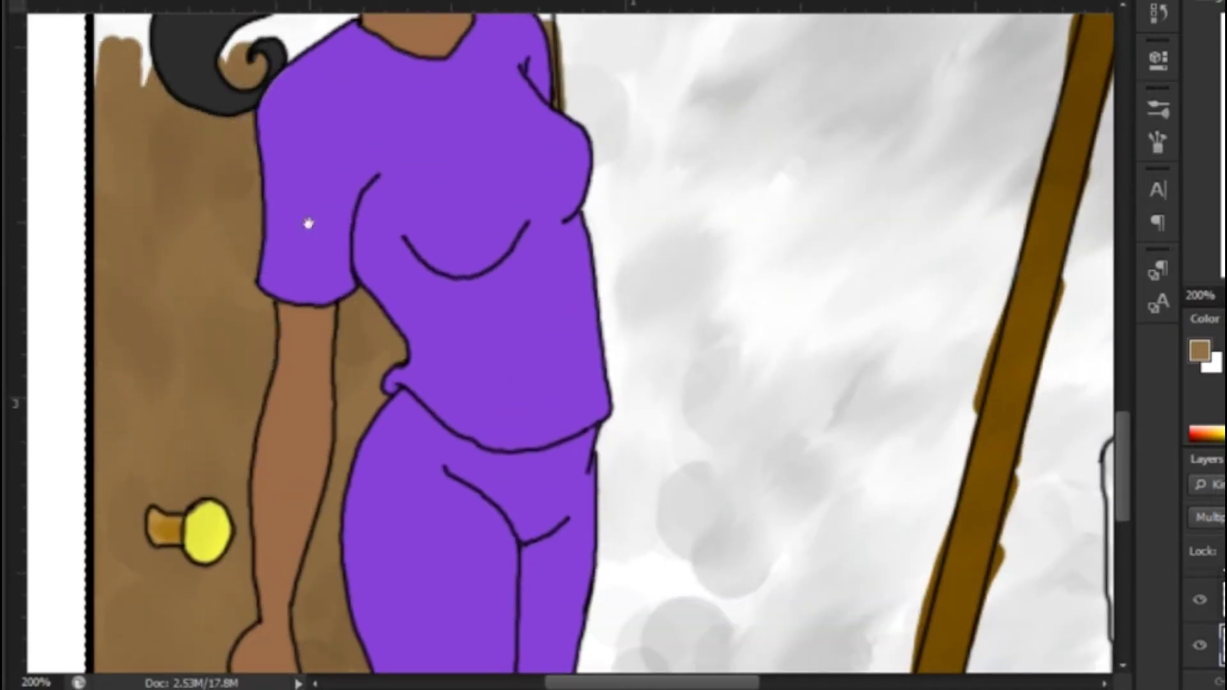
Step: Paint the upper part of the door brown around the character's hair, neck and shoulders
{"action": "left_click_drag", "start_coordinate": [312, 160], "coordinate": [634, 616]}
{"action": "left_click_drag", "start_coordinate": [774, 412], "coordinate": [778, 451]}
{"action": "mouse_move", "coordinate": [843, 268]}
{"action": "left_mouse_down"}
{"action": "mouse_move", "coordinate": [841, 97]}
{"action": "mouse_move", "coordinate": [827, 214]}
{"action": "mouse_move", "coordinate": [801, 246]}
{"action": "mouse_move", "coordinate": [793, 50]}
{"action": "mouse_move", "coordinate": [709, 102]}
{"action": "mouse_move", "coordinate": [447, 96]}
{"action": "mouse_move", "coordinate": [415, 639]}
{"action": "mouse_move", "coordinate": [655, 548]}
{"action": "mouse_move", "coordinate": [485, 416]}
{"action": "mouse_move", "coordinate": [499, 397]}
{"action": "left_mouse_up"}
{"action": "mouse_move", "coordinate": [429, 444]}
{"action": "left_mouse_down"}
{"action": "mouse_move", "coordinate": [447, 122]}
{"action": "mouse_move", "coordinate": [644, 60]}
{"action": "mouse_move", "coordinate": [676, 197]}
{"action": "mouse_move", "coordinate": [481, 248]}
{"action": "mouse_move", "coordinate": [556, 187]}
{"action": "left_mouse_up"}
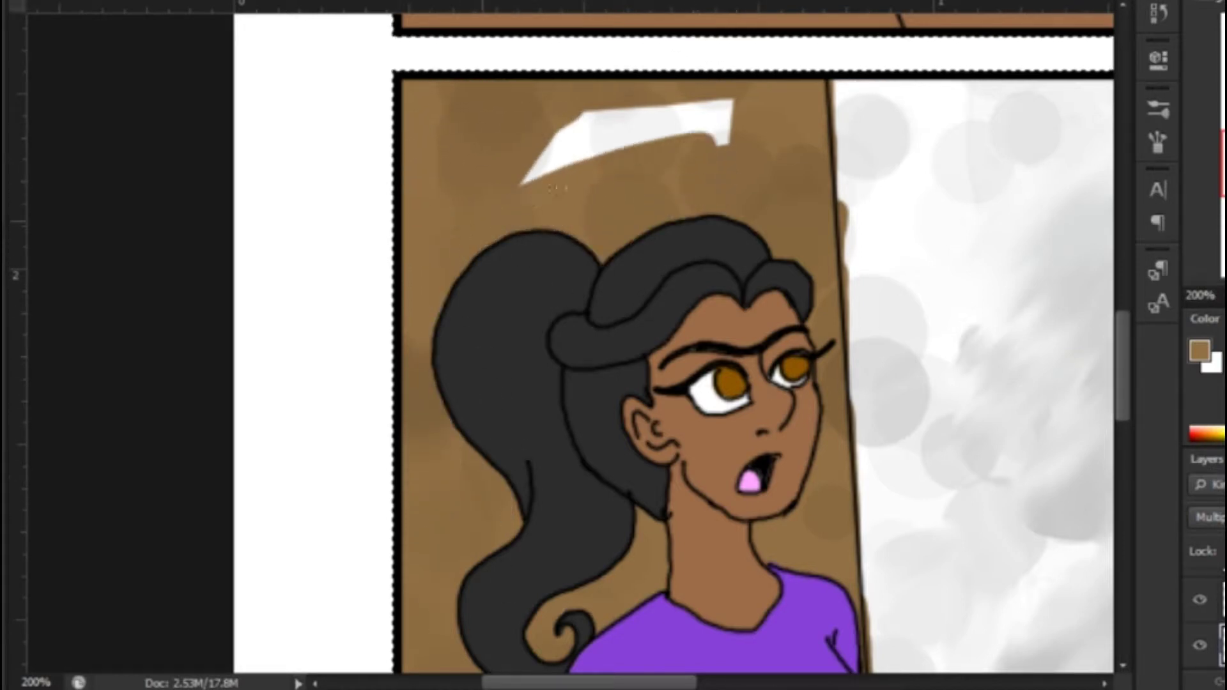
Step: Pick a lighter tan foreground colour and paint the front, top and side of the low box under the left pole
{"action": "left_click_drag", "start_coordinate": [745, 658], "coordinate": [663, 72]}
{"action": "left_click_drag", "start_coordinate": [689, 307], "coordinate": [74, 126]}
{"action": "left_click", "coordinate": [1200, 351]}
{"action": "left_click", "coordinate": [910, 327]}
{"action": "mouse_move", "coordinate": [876, 267]}
{"action": "left_mouse_down"}
{"action": "mouse_move", "coordinate": [876, 297]}
{"action": "mouse_move", "coordinate": [876, 243]}
{"action": "left_mouse_up"}
{"action": "left_click", "coordinate": [583, 293]}
{"action": "left_click", "coordinate": [584, 284]}
{"action": "left_click", "coordinate": [1104, 116]}
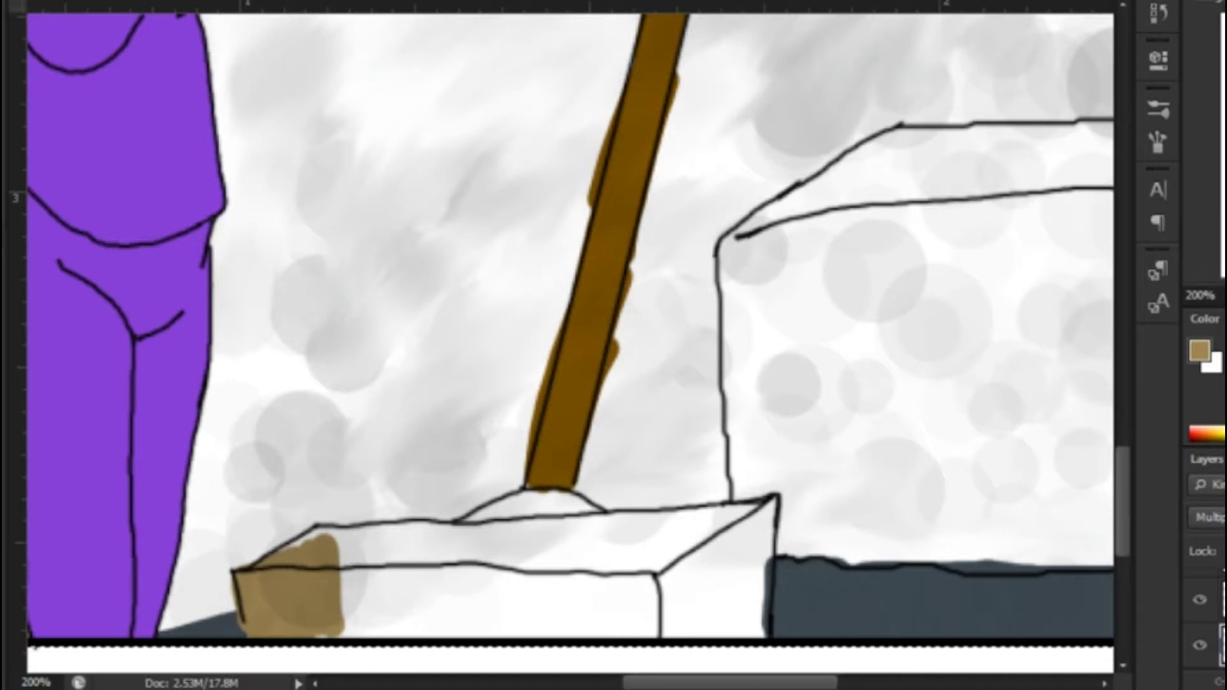
{"action": "mouse_move", "coordinate": [285, 556]}
{"action": "left_mouse_down"}
{"action": "mouse_move", "coordinate": [351, 633]}
{"action": "mouse_move", "coordinate": [562, 633]}
{"action": "left_mouse_up"}
{"action": "mouse_move", "coordinate": [665, 629]}
{"action": "left_mouse_down"}
{"action": "mouse_move", "coordinate": [687, 543]}
{"action": "mouse_move", "coordinate": [715, 587]}
{"action": "left_mouse_up"}
{"action": "mouse_move", "coordinate": [662, 541]}
{"action": "left_mouse_down"}
{"action": "mouse_move", "coordinate": [452, 608]}
{"action": "mouse_move", "coordinate": [561, 548]}
{"action": "mouse_move", "coordinate": [655, 522]}
{"action": "left_mouse_up"}
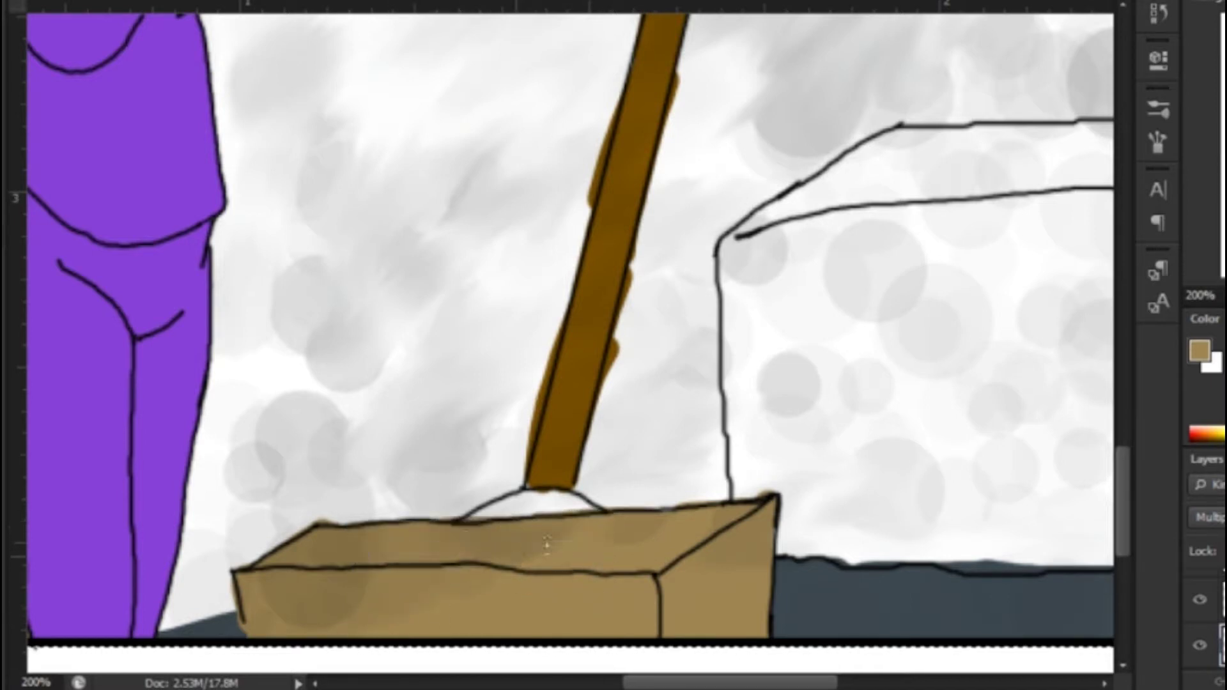
Step: Paint tan along the left side and bottom edge of the large box behind the low one
{"action": "left_click_drag", "start_coordinate": [732, 249], "coordinate": [742, 391]}
{"action": "mouse_move", "coordinate": [901, 431]}
{"action": "left_mouse_down"}
{"action": "mouse_move", "coordinate": [826, 386]}
{"action": "mouse_move", "coordinate": [711, 403]}
{"action": "left_mouse_up"}
{"action": "left_click_drag", "start_coordinate": [615, 516], "coordinate": [736, 513]}
{"action": "mouse_move", "coordinate": [732, 525]}
{"action": "left_mouse_down"}
{"action": "mouse_move", "coordinate": [994, 542]}
{"action": "mouse_move", "coordinate": [780, 525]}
{"action": "mouse_move", "coordinate": [1045, 527]}
{"action": "left_mouse_up"}
{"action": "key", "text": "ctrl+z"}
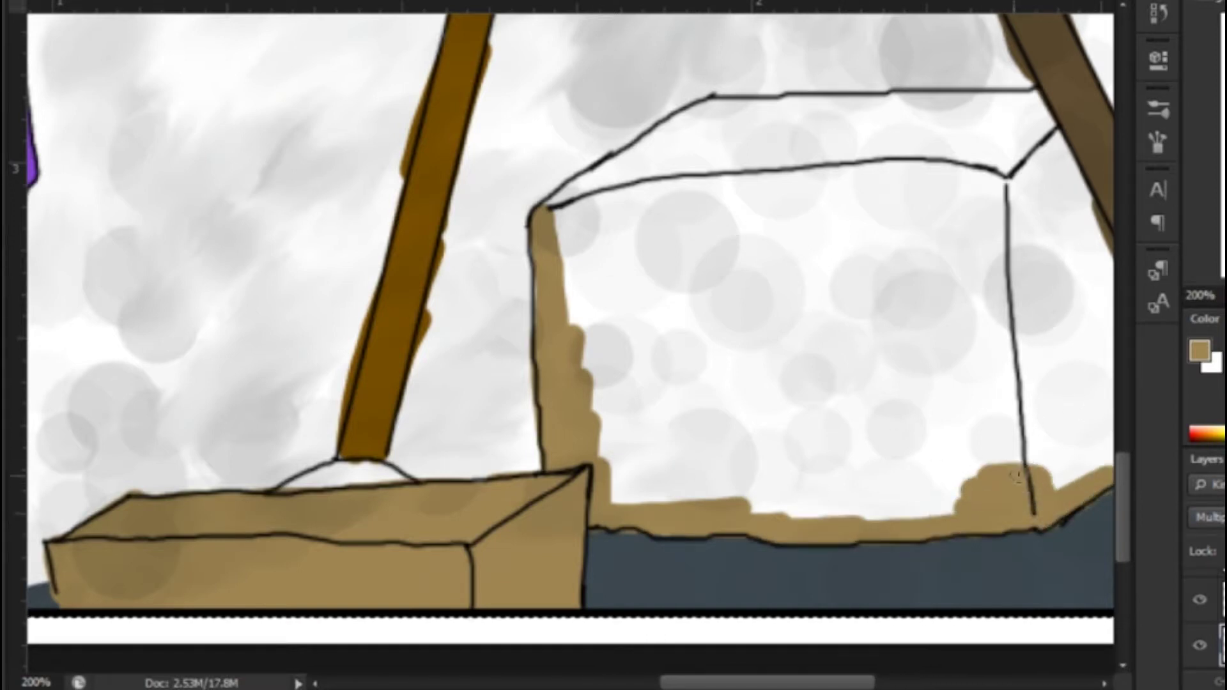
{"action": "left_click_drag", "start_coordinate": [1056, 440], "coordinate": [842, 526]}
{"action": "left_click", "coordinate": [842, 525]}
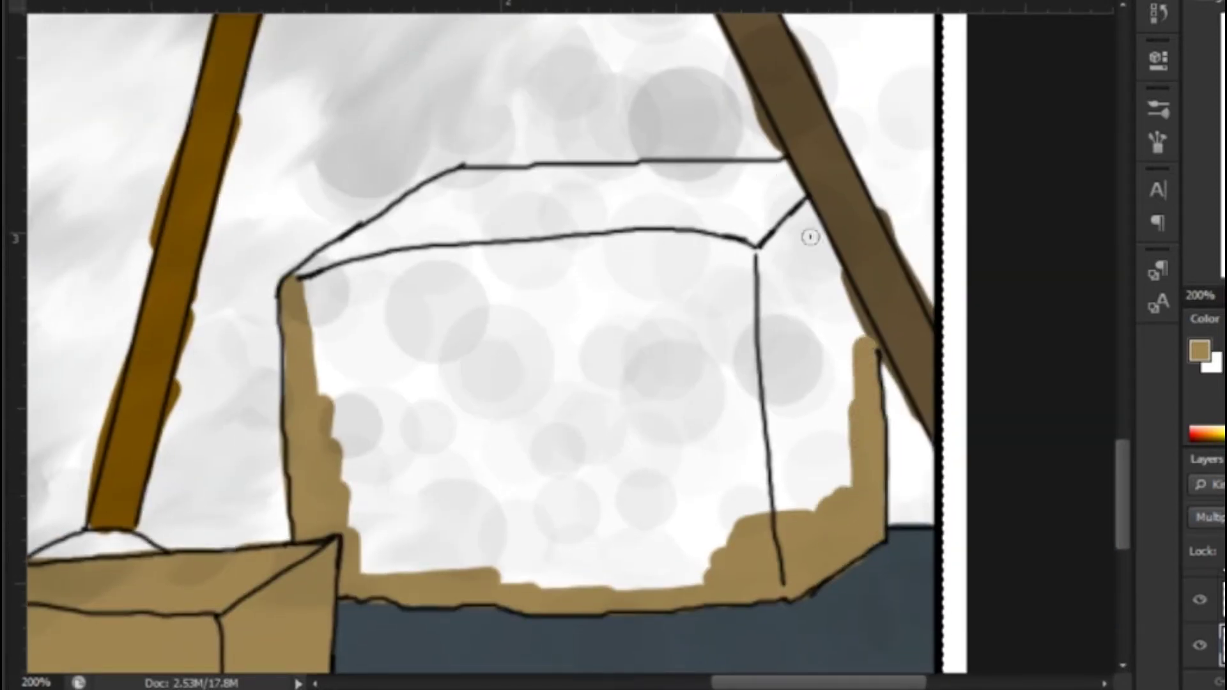
Step: Fill the side, top and front faces of the large box with tan
{"action": "left_click_drag", "start_coordinate": [794, 199], "coordinate": [861, 348]}
{"action": "mouse_move", "coordinate": [735, 319]}
{"action": "left_mouse_down"}
{"action": "mouse_move", "coordinate": [792, 345]}
{"action": "mouse_move", "coordinate": [831, 498]}
{"action": "left_mouse_up"}
{"action": "left_click_drag", "start_coordinate": [767, 301], "coordinate": [787, 270]}
{"action": "left_click_drag", "start_coordinate": [297, 275], "coordinate": [432, 194]}
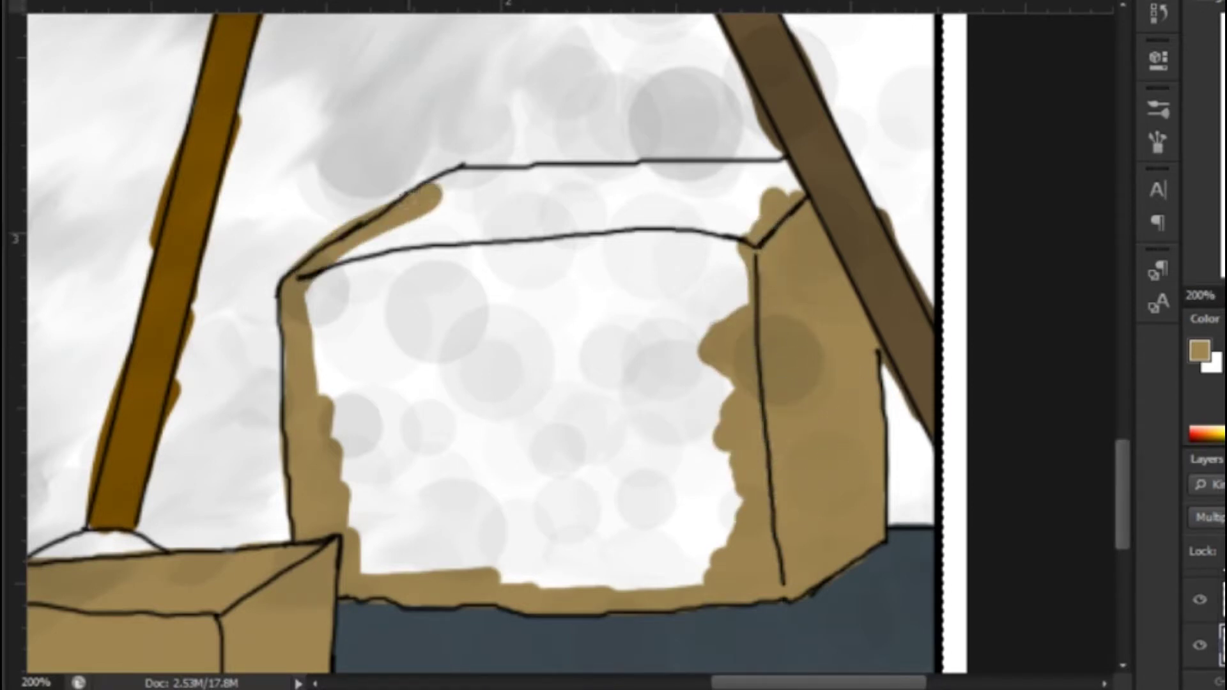
{"action": "mouse_move", "coordinate": [786, 167]}
{"action": "left_mouse_down"}
{"action": "mouse_move", "coordinate": [575, 237]}
{"action": "mouse_move", "coordinate": [445, 208]}
{"action": "left_mouse_up"}
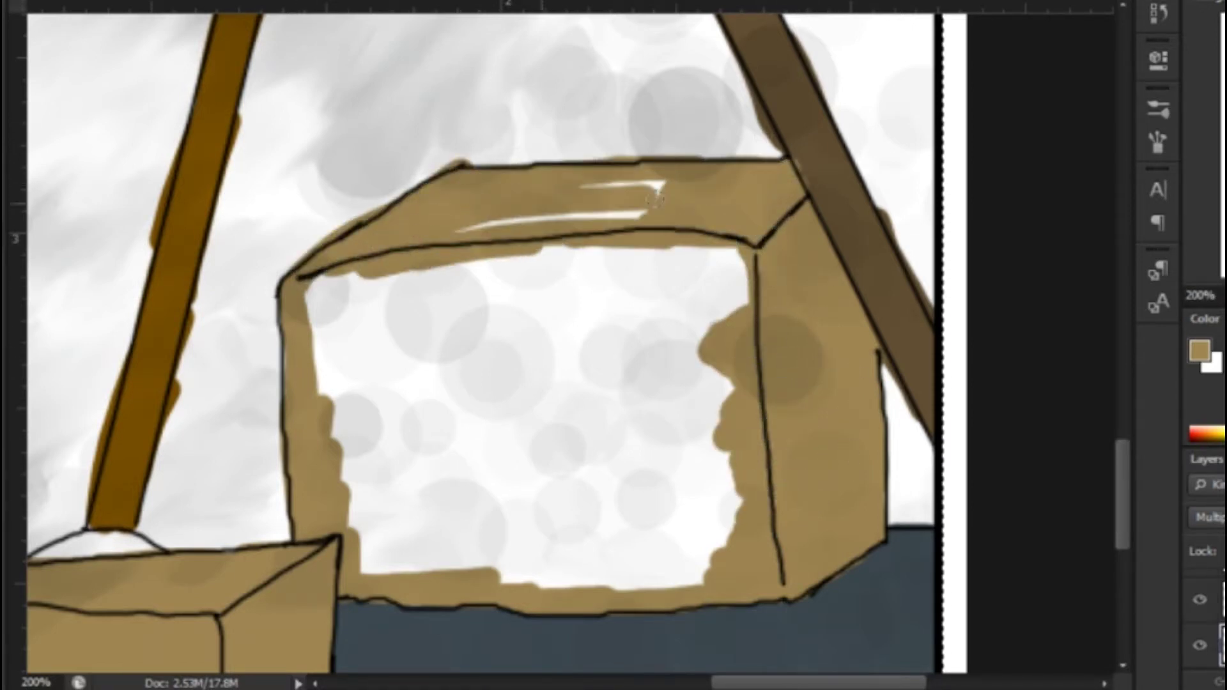
{"action": "mouse_move", "coordinate": [323, 275]}
{"action": "left_mouse_down"}
{"action": "mouse_move", "coordinate": [447, 268]}
{"action": "mouse_move", "coordinate": [735, 294]}
{"action": "mouse_move", "coordinate": [383, 345]}
{"action": "mouse_move", "coordinate": [658, 396]}
{"action": "mouse_move", "coordinate": [716, 339]}
{"action": "mouse_move", "coordinate": [505, 543]}
{"action": "mouse_move", "coordinate": [648, 573]}
{"action": "left_mouse_up"}
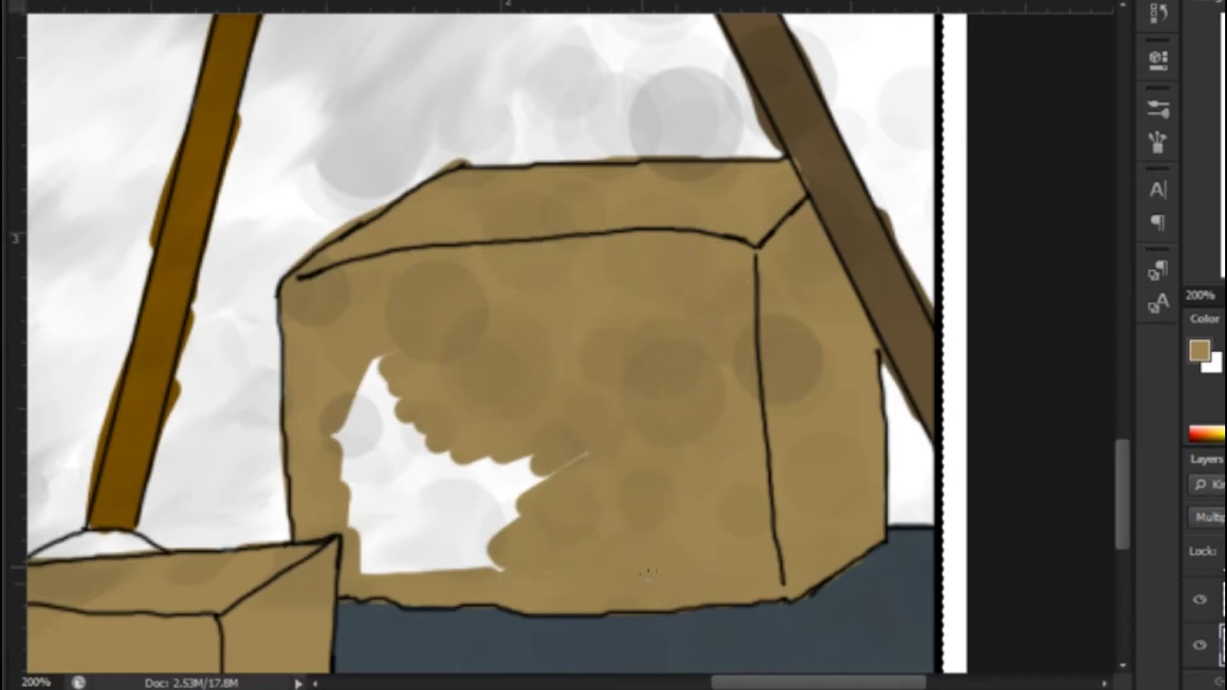
{"action": "left_click_drag", "start_coordinate": [416, 559], "coordinate": [350, 542]}
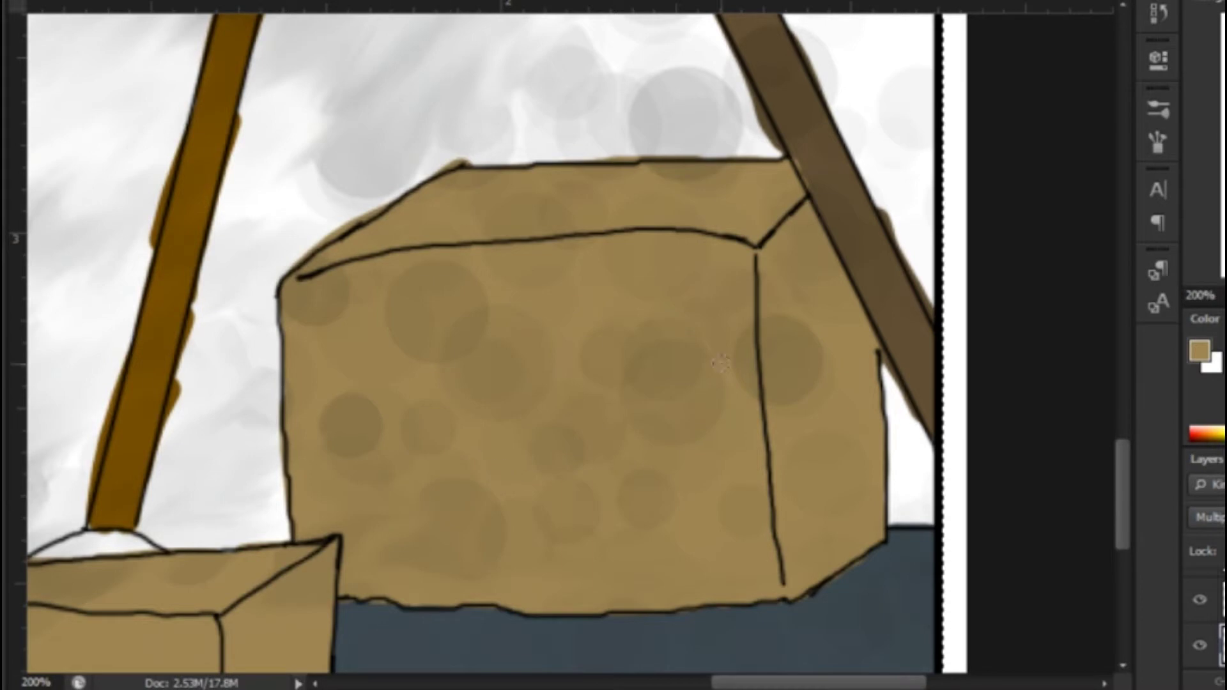
Step: Pick a dark reddish-brown foreground colour and paint the rounded mound at the base of the left pole
{"action": "left_click", "coordinate": [1199, 351]}
{"action": "left_click", "coordinate": [573, 252]}
{"action": "left_click_drag", "start_coordinate": [888, 247], "coordinate": [885, 345]}
{"action": "left_click", "coordinate": [1104, 116]}
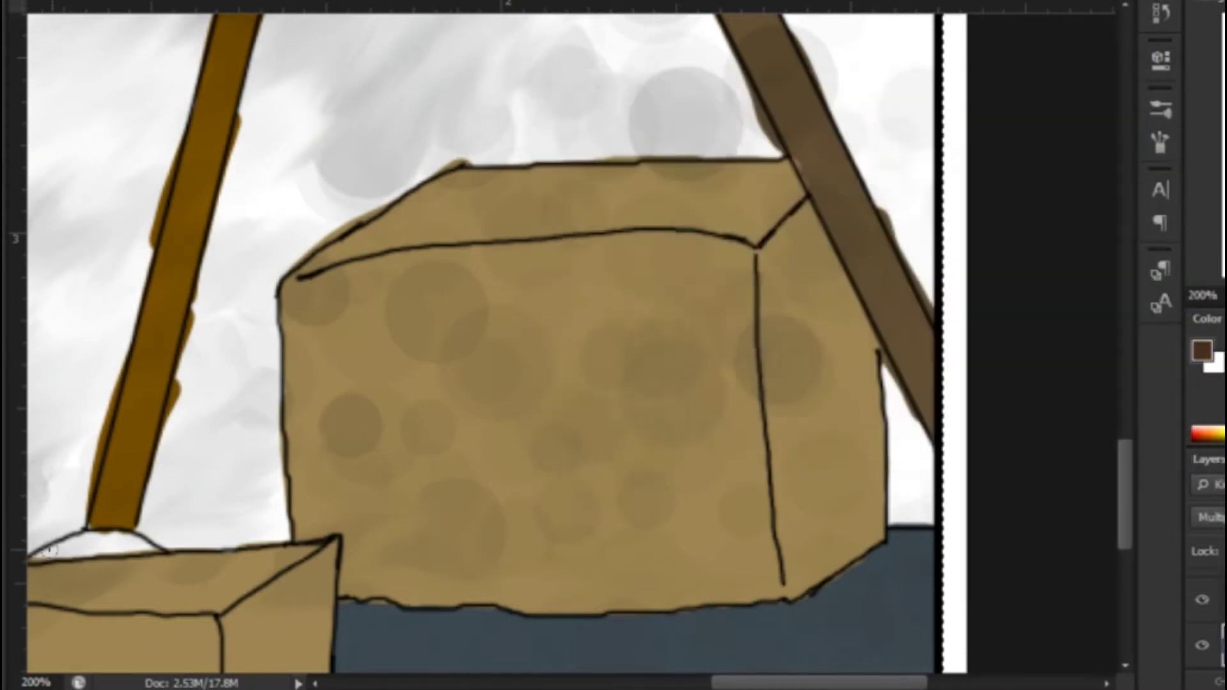
{"action": "left_click_drag", "start_coordinate": [50, 549], "coordinate": [264, 414]}
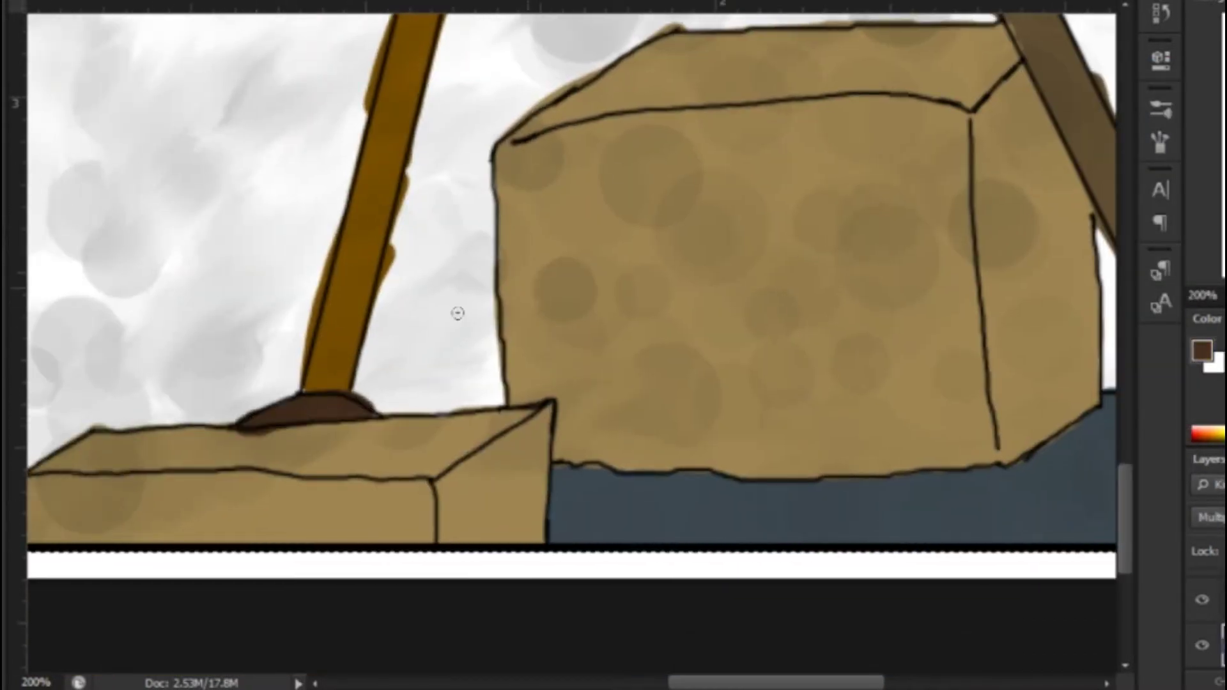
Step: Clean the paint overspill along the outlines of both poles, resampling the right pole's greyish brown for touch-ups
{"action": "left_click_drag", "start_coordinate": [411, 259], "coordinate": [307, 506]}
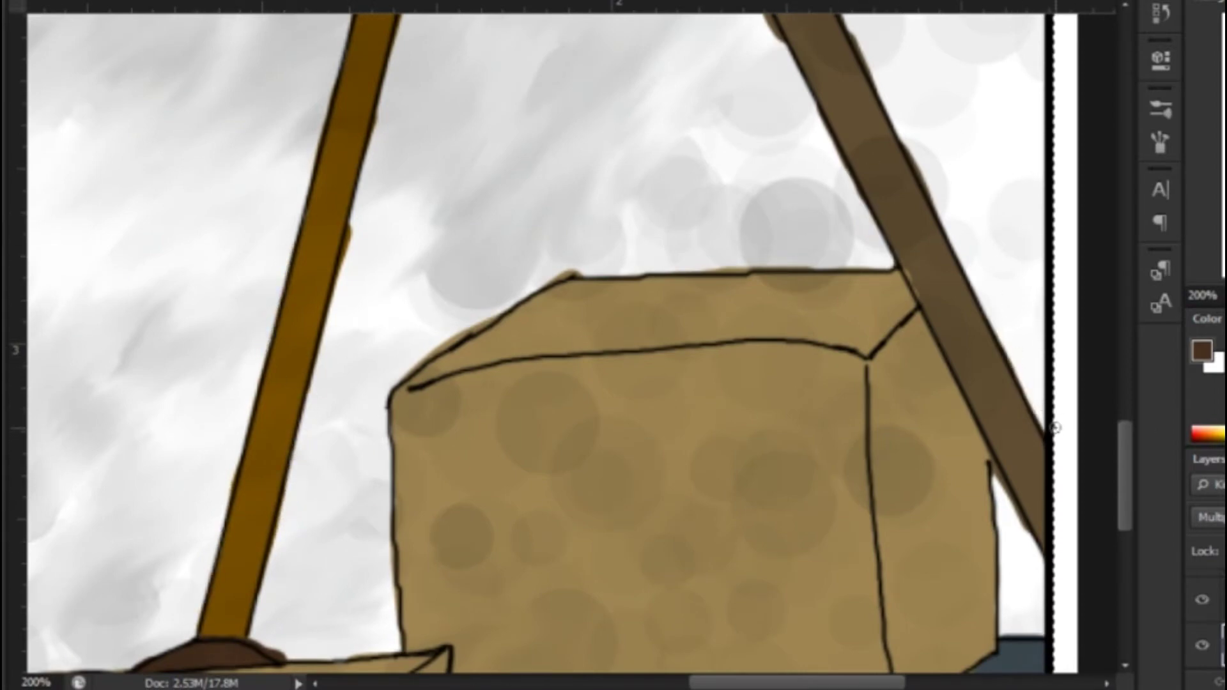
{"action": "left_click", "coordinate": [1201, 351]}
{"action": "left_click", "coordinate": [1024, 499]}
{"action": "left_click", "coordinate": [1134, 116]}
{"action": "mouse_move", "coordinate": [915, 298]}
{"action": "left_mouse_down"}
{"action": "mouse_move", "coordinate": [903, 271]}
{"action": "mouse_move", "coordinate": [1023, 639]}
{"action": "left_mouse_up"}
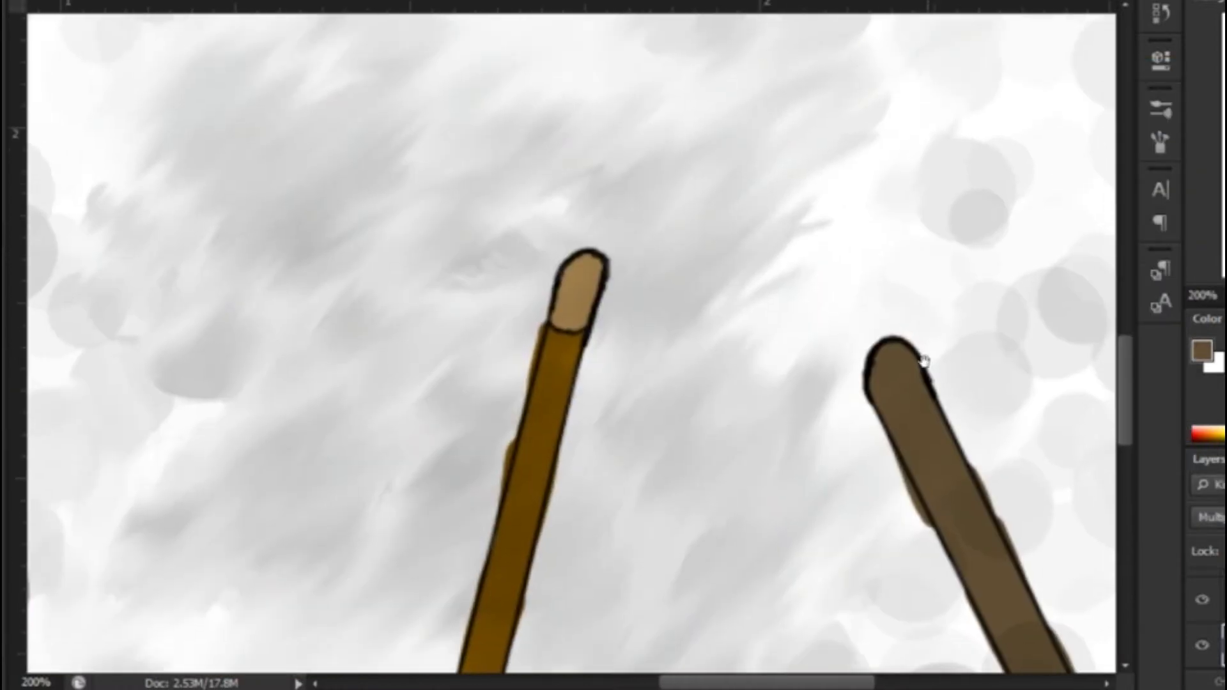
{"action": "left_click_drag", "start_coordinate": [923, 358], "coordinate": [727, 214]}
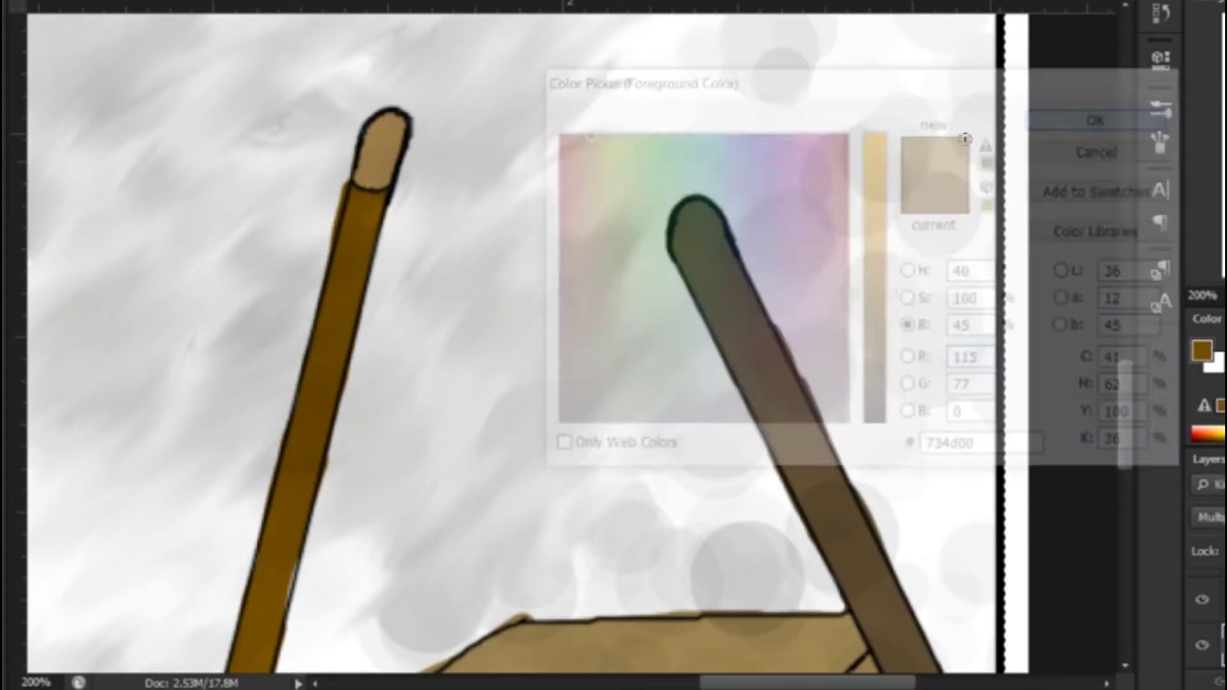
Step: In the frowning character's panel, paint door brown along the inner edges of the door beside her outstretched hand
{"action": "scroll", "coordinate": [1005, 159], "scroll_direction": "down", "scroll_amount": 3}
{"action": "scroll", "coordinate": [926, 443], "scroll_direction": "up", "scroll_amount": 3}
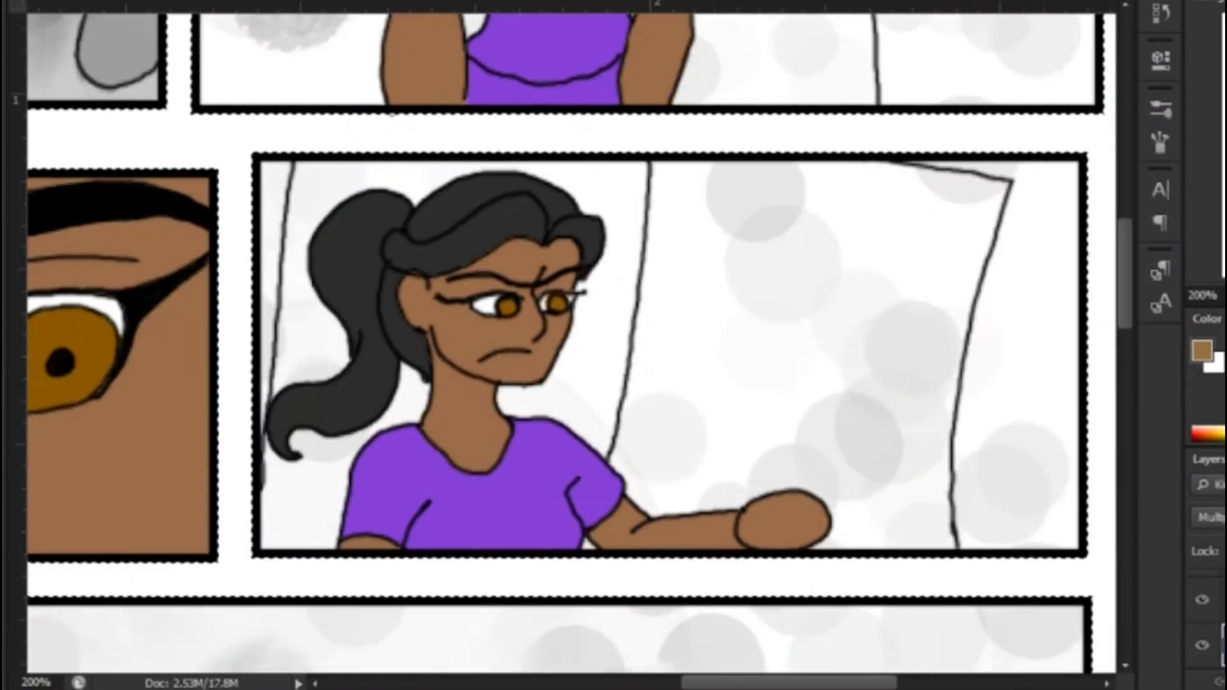
{"action": "mouse_move", "coordinate": [613, 471]}
{"action": "left_mouse_down"}
{"action": "mouse_move", "coordinate": [672, 174]}
{"action": "mouse_move", "coordinate": [636, 425]}
{"action": "left_mouse_up"}
{"action": "left_click_drag", "start_coordinate": [639, 483], "coordinate": [738, 493]}
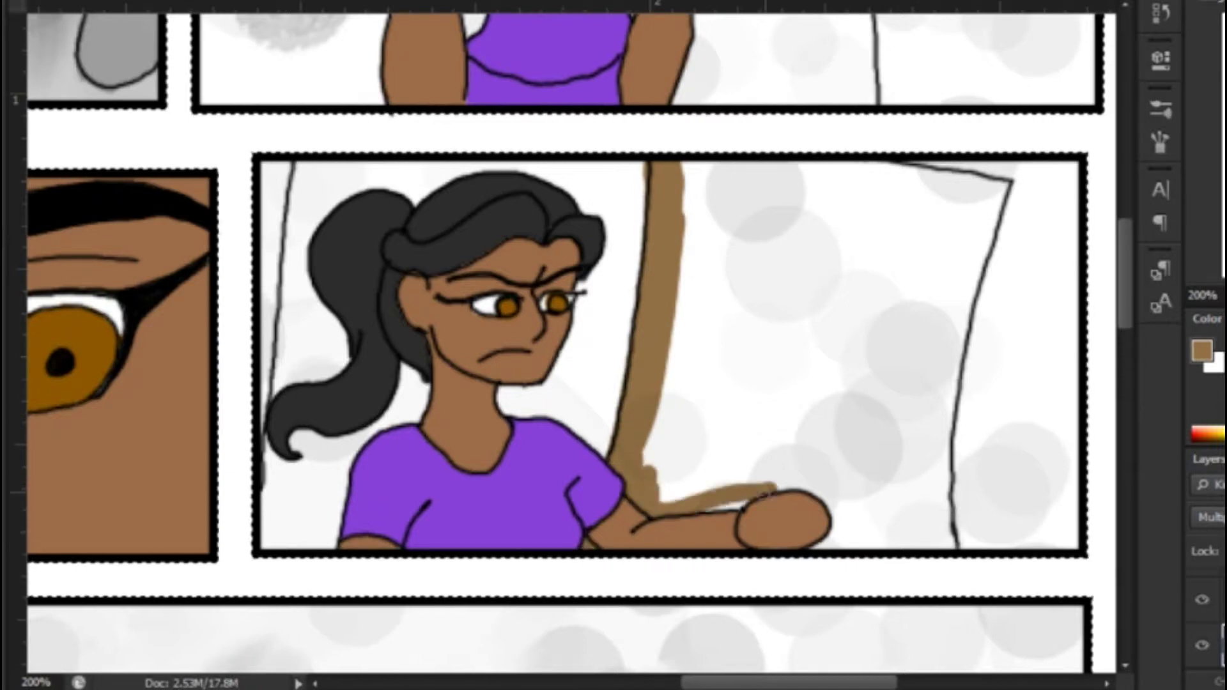
{"action": "mouse_move", "coordinate": [949, 542]}
{"action": "left_mouse_down"}
{"action": "mouse_move", "coordinate": [938, 409]}
{"action": "mouse_move", "coordinate": [841, 540]}
{"action": "left_mouse_up"}
{"action": "left_click_drag", "start_coordinate": [873, 448], "coordinate": [879, 502]}
{"action": "left_click_drag", "start_coordinate": [911, 404], "coordinate": [942, 361]}
{"action": "mouse_move", "coordinate": [977, 186]}
{"action": "left_mouse_down"}
{"action": "mouse_move", "coordinate": [958, 351]}
{"action": "mouse_move", "coordinate": [963, 231]}
{"action": "left_mouse_up"}
{"action": "left_click_drag", "start_coordinate": [887, 166], "coordinate": [887, 164]}
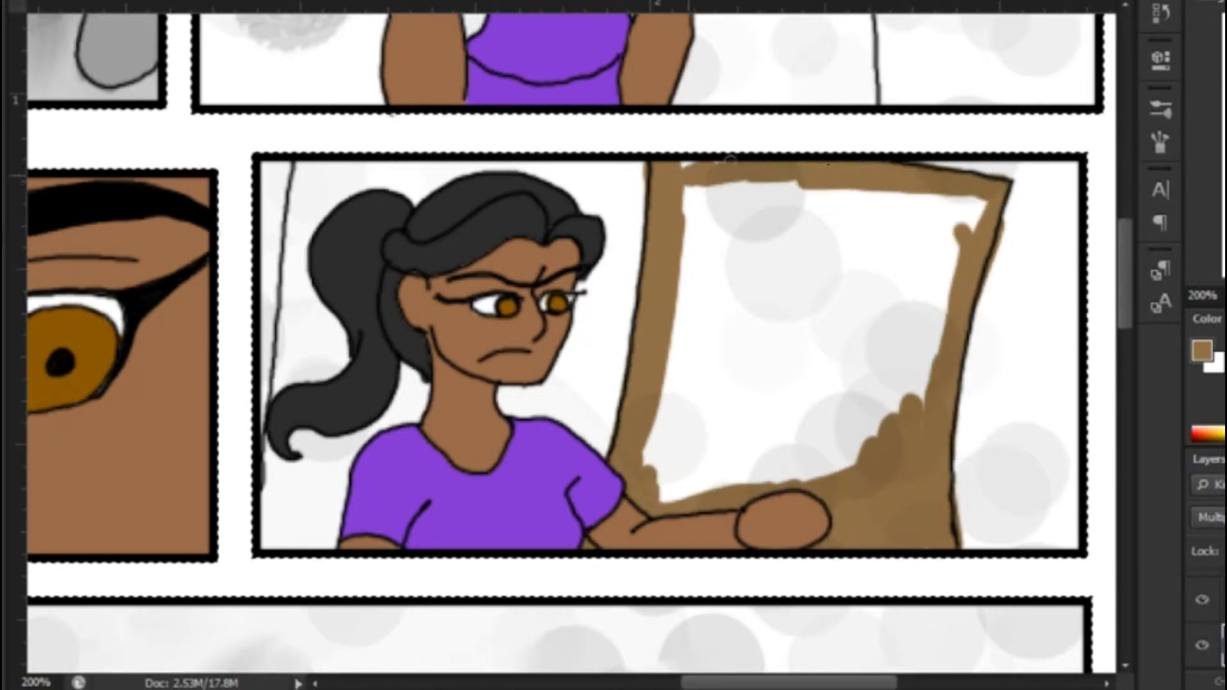
Step: Fill the interior of the door beside the outstretched hand with brown, covering the remaining white gaps
{"action": "left_click_drag", "start_coordinate": [744, 173], "coordinate": [952, 192]}
{"action": "left_click_drag", "start_coordinate": [901, 240], "coordinate": [735, 265]}
{"action": "left_click_drag", "start_coordinate": [684, 211], "coordinate": [657, 399]}
{"action": "mouse_move", "coordinate": [713, 476]}
{"action": "left_mouse_down"}
{"action": "mouse_move", "coordinate": [831, 396]}
{"action": "mouse_move", "coordinate": [912, 424]}
{"action": "left_mouse_up"}
{"action": "left_click_drag", "start_coordinate": [947, 204], "coordinate": [816, 293]}
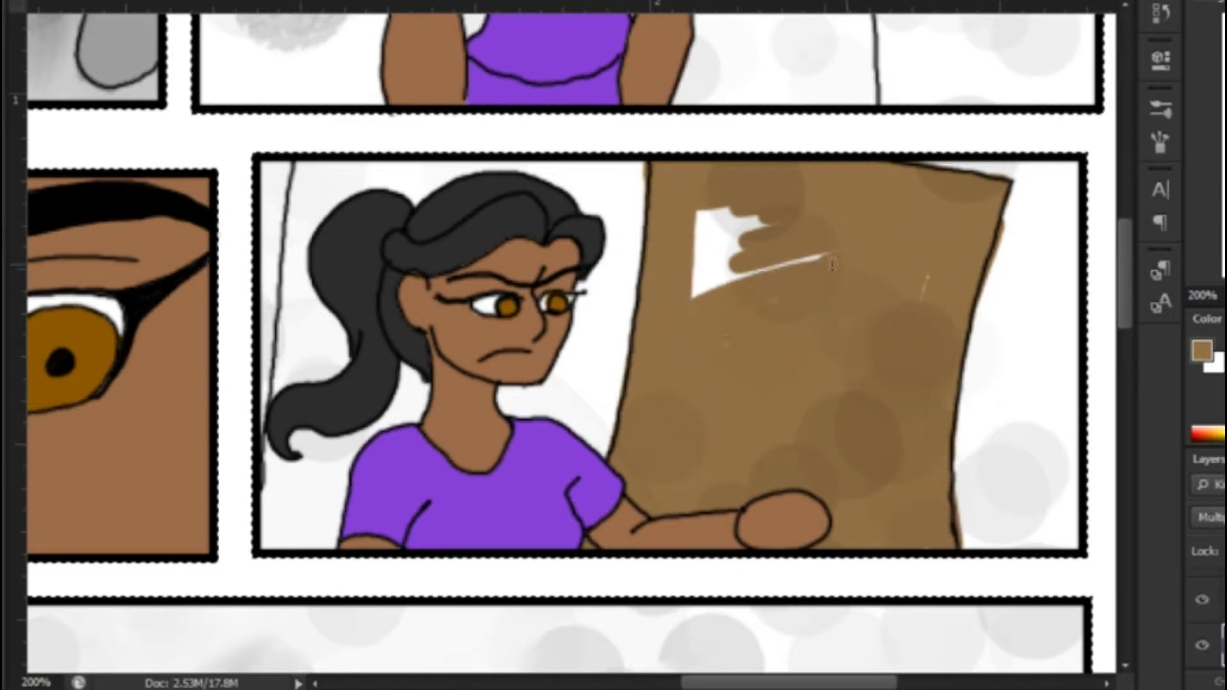
{"action": "left_click_drag", "start_coordinate": [709, 260], "coordinate": [725, 345]}
{"action": "left_click_drag", "start_coordinate": [927, 278], "coordinate": [968, 364]}
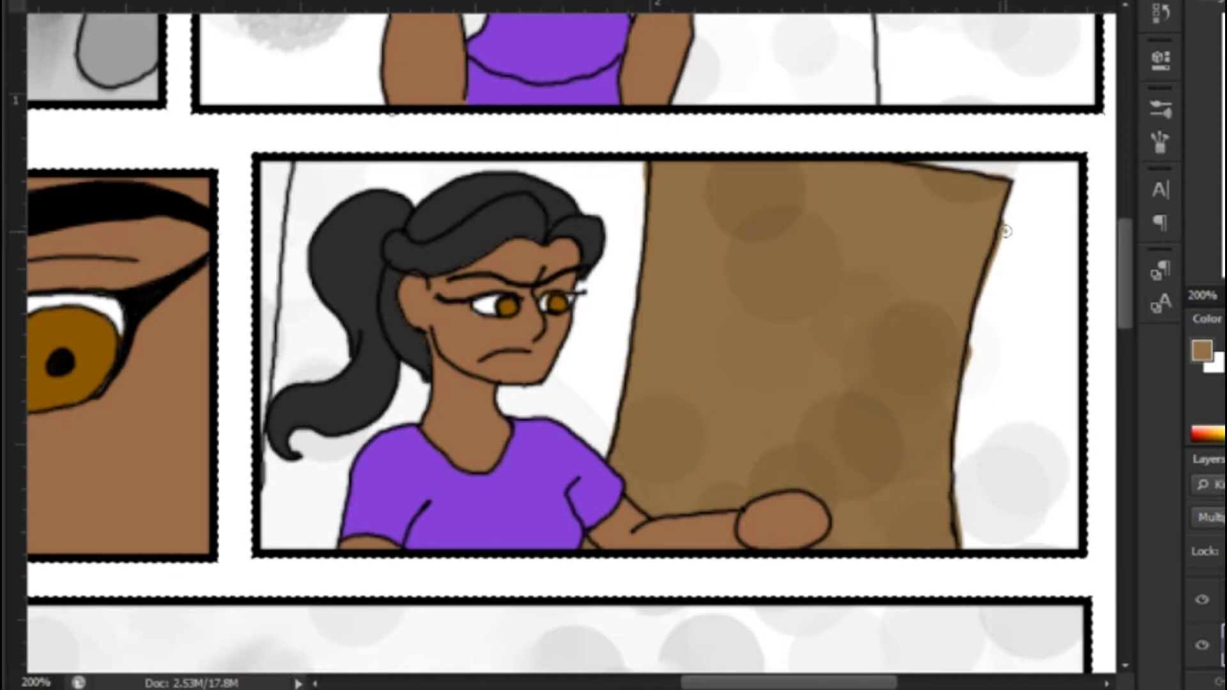
Step: Paint the Janitor door in the panel above brown, working around the lettering and leaving the round doorknob white
{"action": "scroll", "coordinate": [1005, 232], "scroll_direction": "up", "scroll_amount": 10}
{"action": "left_click_drag", "start_coordinate": [890, 476], "coordinate": [875, 291]}
{"action": "mouse_move", "coordinate": [918, 100]}
{"action": "left_mouse_down"}
{"action": "mouse_move", "coordinate": [874, 313]}
{"action": "mouse_move", "coordinate": [884, 380]}
{"action": "left_mouse_up"}
{"action": "mouse_move", "coordinate": [882, 559]}
{"action": "left_mouse_down"}
{"action": "mouse_move", "coordinate": [728, 475]}
{"action": "mouse_move", "coordinate": [780, 435]}
{"action": "mouse_move", "coordinate": [772, 609]}
{"action": "left_mouse_up"}
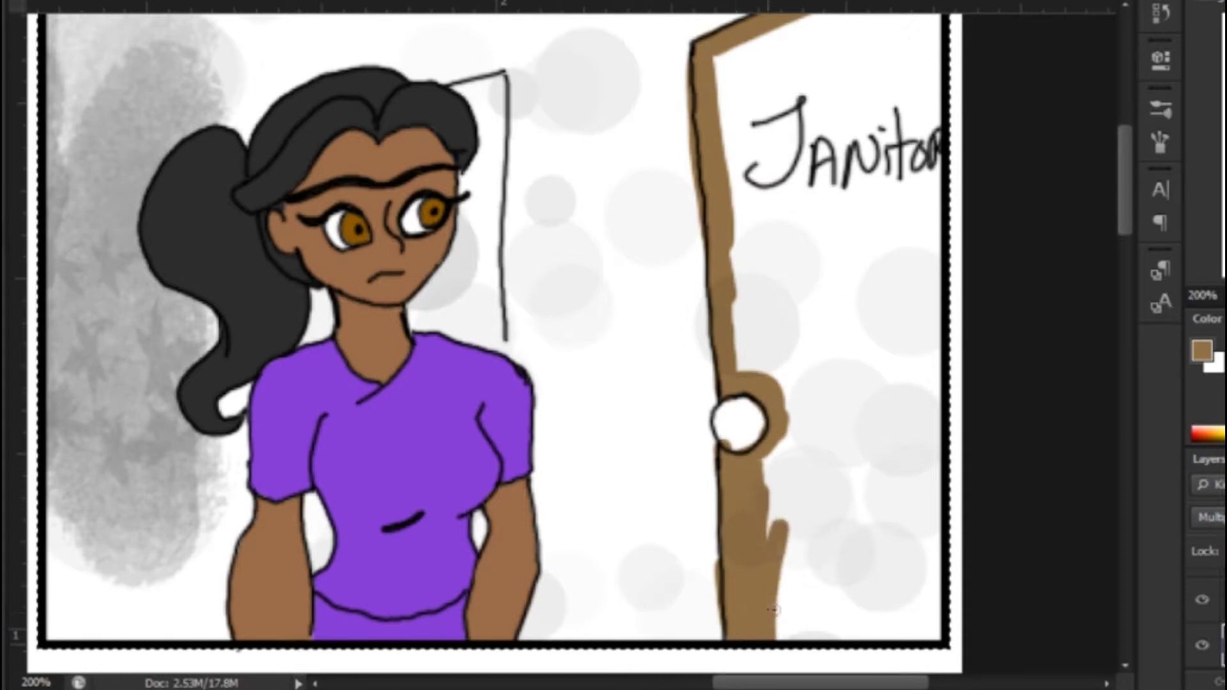
{"action": "left_click_drag", "start_coordinate": [783, 418], "coordinate": [939, 393]}
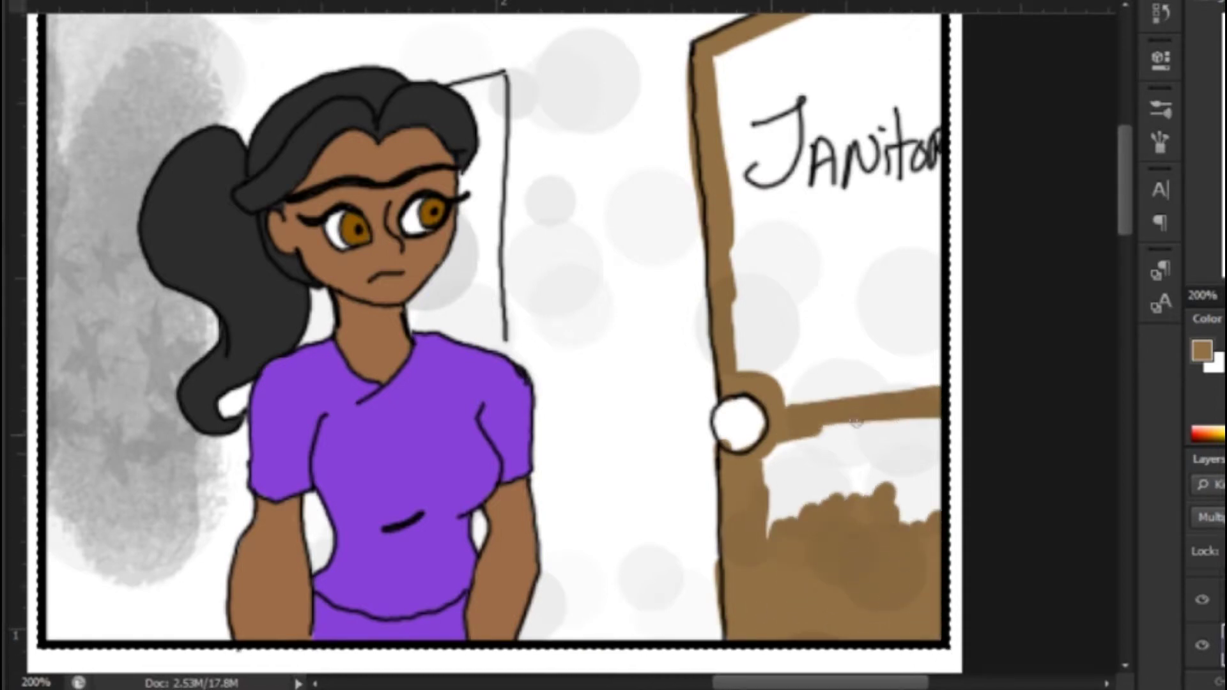
{"action": "mouse_move", "coordinate": [732, 48]}
{"action": "left_mouse_down"}
{"action": "mouse_move", "coordinate": [741, 280]}
{"action": "mouse_move", "coordinate": [742, 36]}
{"action": "left_mouse_up"}
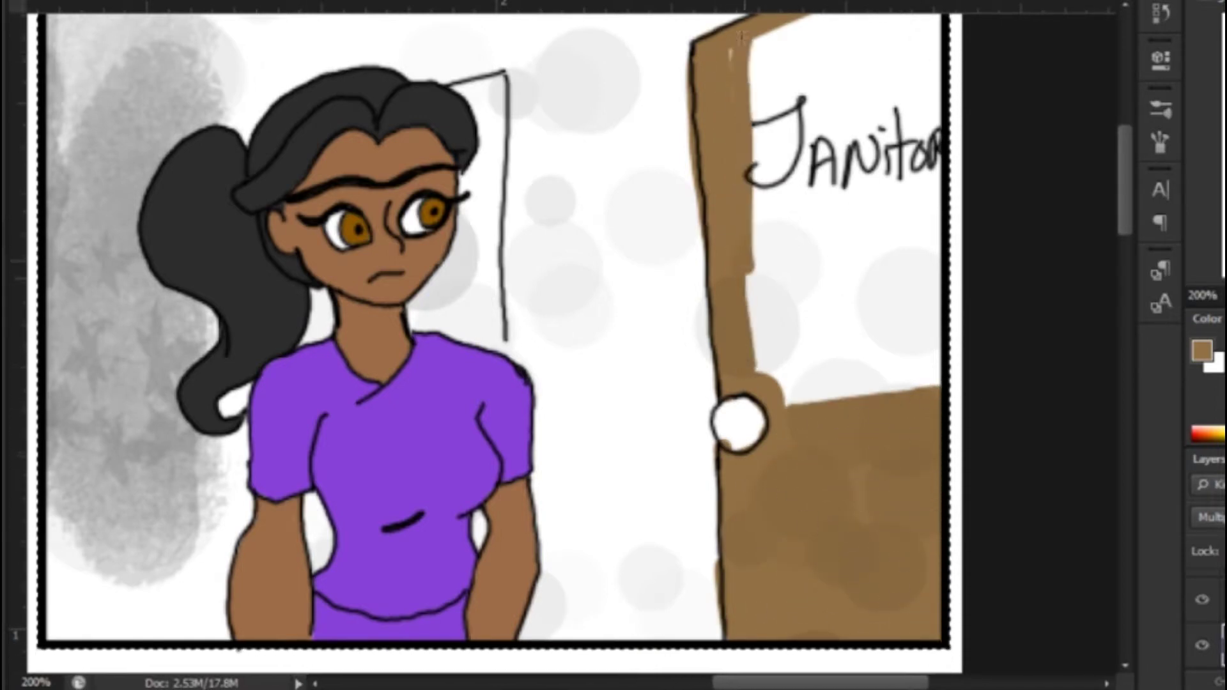
{"action": "mouse_move", "coordinate": [913, 26]}
{"action": "left_mouse_down"}
{"action": "mouse_move", "coordinate": [782, 87]}
{"action": "mouse_move", "coordinate": [950, 125]}
{"action": "left_mouse_up"}
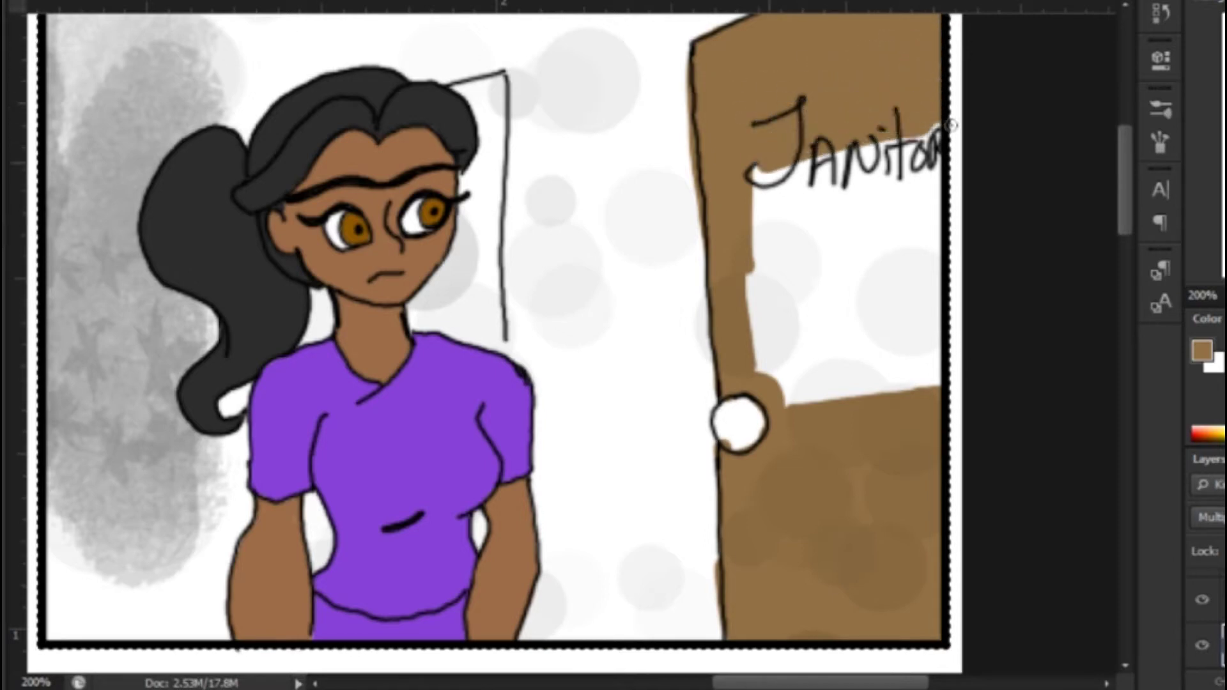
{"action": "left_click_drag", "start_coordinate": [735, 175], "coordinate": [755, 253]}
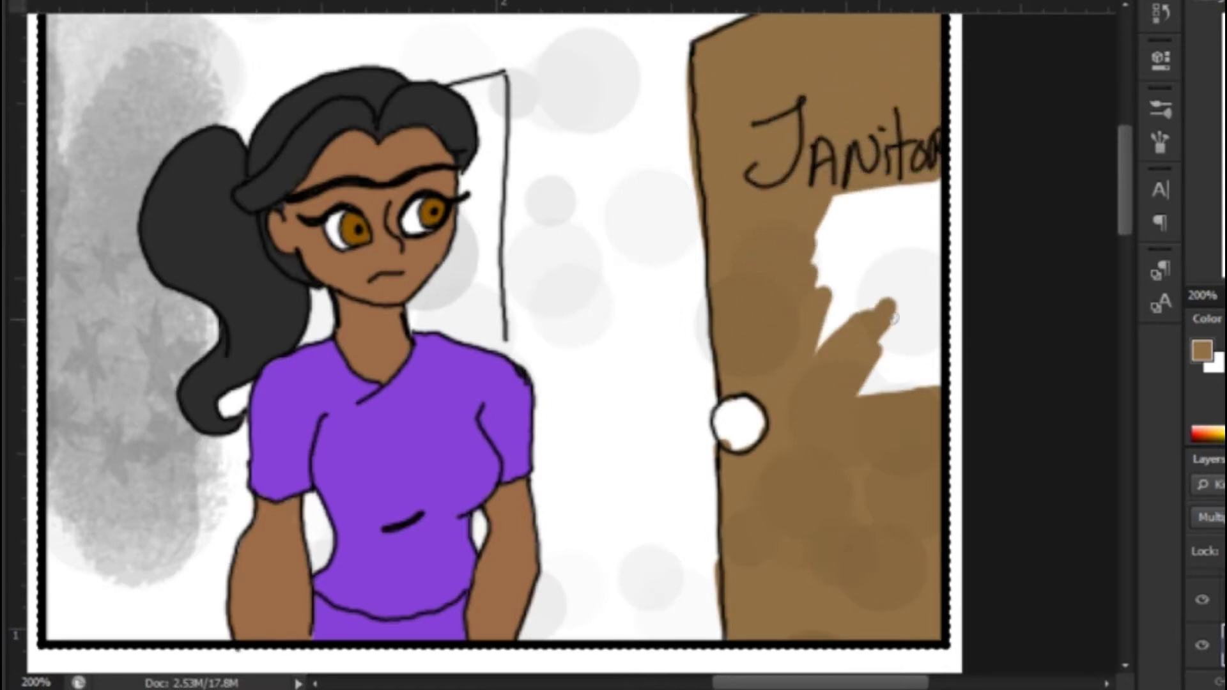
{"action": "left_click_drag", "start_coordinate": [893, 318], "coordinate": [928, 306]}
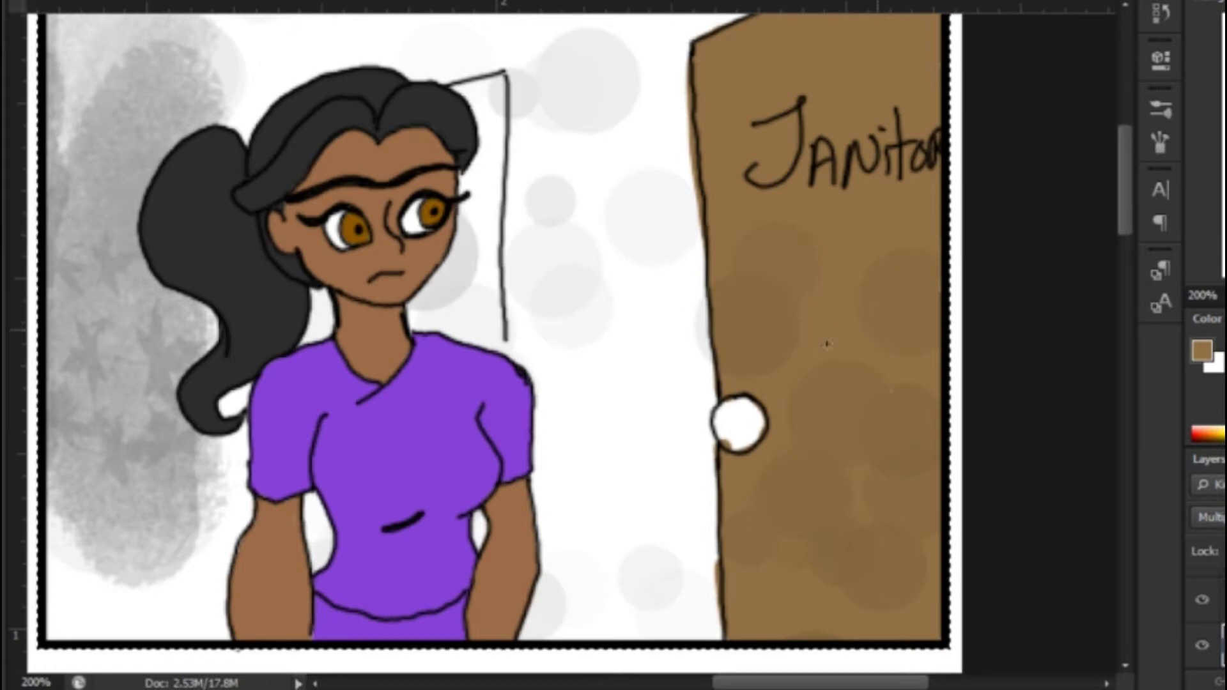
Step: Paint the partly hidden door behind the character brown, including the gaps beside her neck and arms
{"action": "mouse_move", "coordinate": [500, 86]}
{"action": "left_mouse_down"}
{"action": "mouse_move", "coordinate": [502, 352]}
{"action": "mouse_move", "coordinate": [482, 83]}
{"action": "left_mouse_up"}
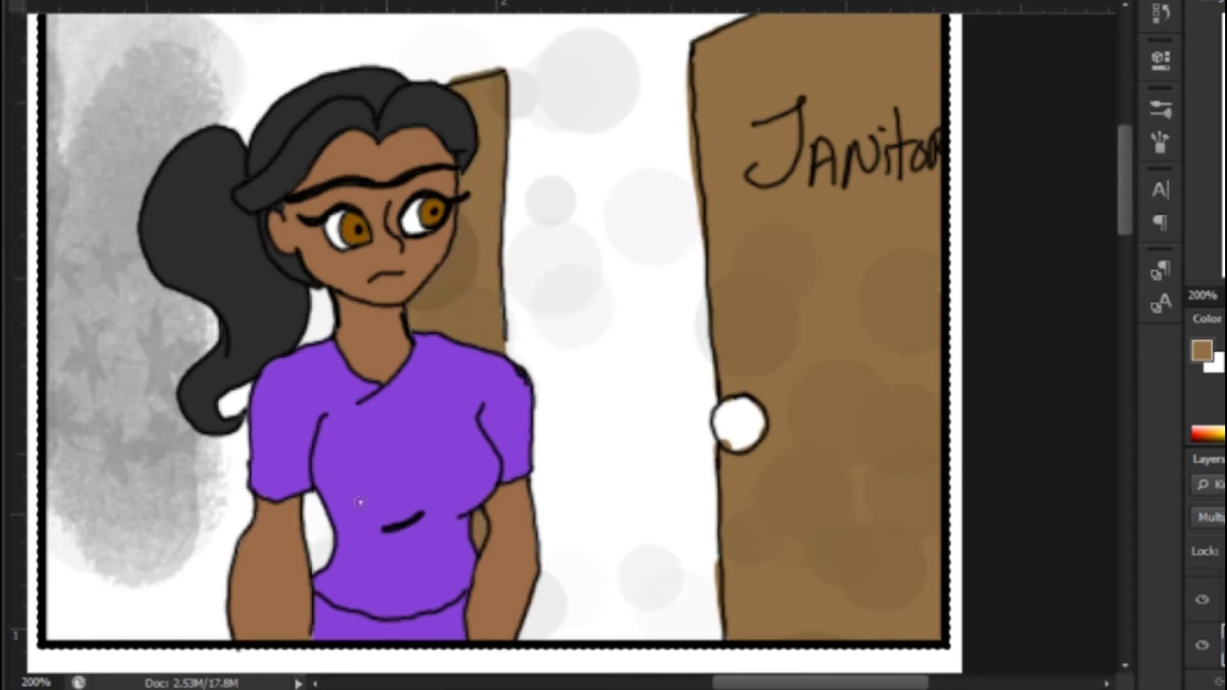
{"action": "left_click_drag", "start_coordinate": [322, 342], "coordinate": [328, 254]}
Step: Paint the large left door, the small far door and the right-wall door of the hallway panel brown
{"action": "mouse_move", "coordinate": [68, 510]}
{"action": "left_mouse_down"}
{"action": "mouse_move", "coordinate": [761, 362]}
{"action": "mouse_move", "coordinate": [1004, 598]}
{"action": "left_mouse_up"}
{"action": "left_click", "coordinate": [1004, 599]}
{"action": "mouse_move", "coordinate": [257, 257]}
{"action": "left_mouse_down"}
{"action": "mouse_move", "coordinate": [391, 195]}
{"action": "mouse_move", "coordinate": [434, 452]}
{"action": "mouse_move", "coordinate": [446, 459]}
{"action": "mouse_move", "coordinate": [339, 537]}
{"action": "mouse_move", "coordinate": [260, 261]}
{"action": "mouse_move", "coordinate": [353, 512]}
{"action": "mouse_move", "coordinate": [419, 419]}
{"action": "mouse_move", "coordinate": [275, 258]}
{"action": "mouse_move", "coordinate": [304, 338]}
{"action": "mouse_move", "coordinate": [337, 273]}
{"action": "mouse_move", "coordinate": [411, 290]}
{"action": "mouse_move", "coordinate": [393, 370]}
{"action": "left_mouse_up"}
{"action": "left_click_drag", "start_coordinate": [349, 539], "coordinate": [380, 518]}
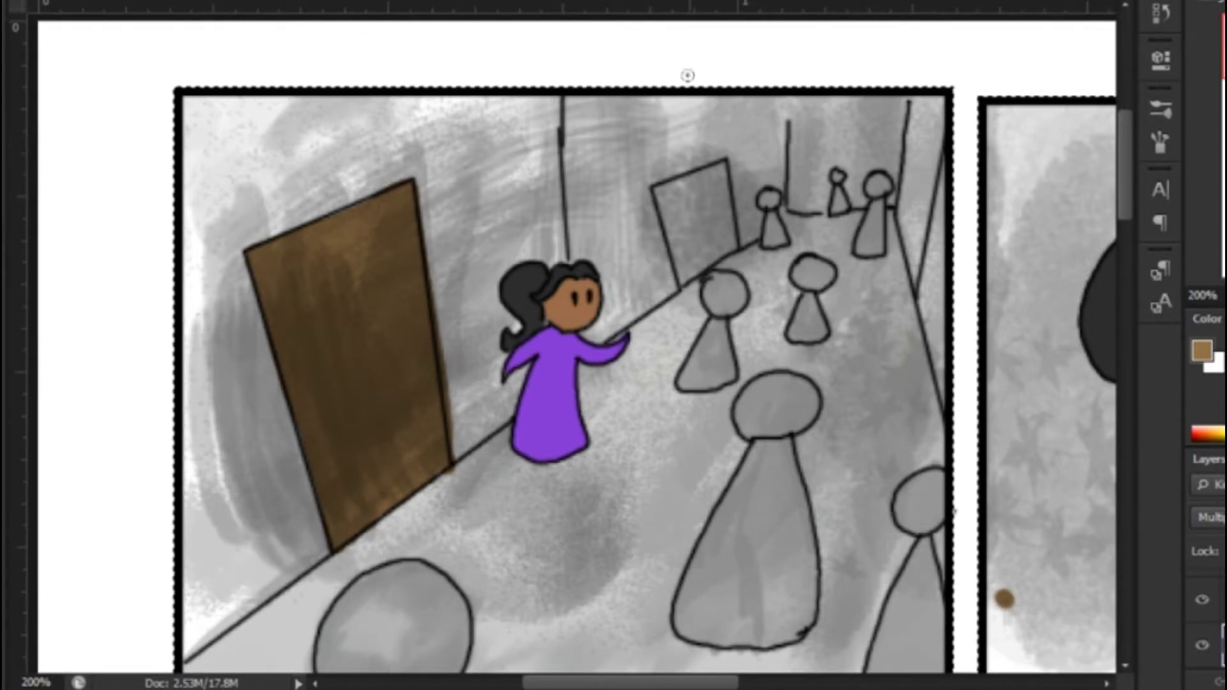
{"action": "left_click_drag", "start_coordinate": [655, 189], "coordinate": [685, 268]}
{"action": "mouse_move", "coordinate": [716, 171]}
{"action": "left_mouse_down"}
{"action": "mouse_move", "coordinate": [685, 221]}
{"action": "mouse_move", "coordinate": [702, 265]}
{"action": "left_mouse_up"}
{"action": "mouse_move", "coordinate": [942, 182]}
{"action": "left_mouse_down"}
{"action": "mouse_move", "coordinate": [936, 351]}
{"action": "mouse_move", "coordinate": [921, 316]}
{"action": "left_mouse_up"}
Step: Set the foreground colour to soft yellow e0e057
{"action": "left_click_drag", "start_coordinate": [1224, 46], "coordinate": [1225, 71]}
{"action": "left_click", "coordinate": [1223, 434]}
{"action": "mouse_move", "coordinate": [885, 293]}
{"action": "left_mouse_down"}
{"action": "mouse_move", "coordinate": [880, 268]}
{"action": "mouse_move", "coordinate": [910, 289]}
{"action": "left_mouse_up"}
{"action": "left_click_drag", "start_coordinate": [1225, 72], "coordinate": [1224, 63]}
{"action": "left_click", "coordinate": [1226, 433]}
{"action": "left_click", "coordinate": [1223, 433]}
{"action": "left_click", "coordinate": [1201, 350]}
{"action": "left_click", "coordinate": [600, 165]}
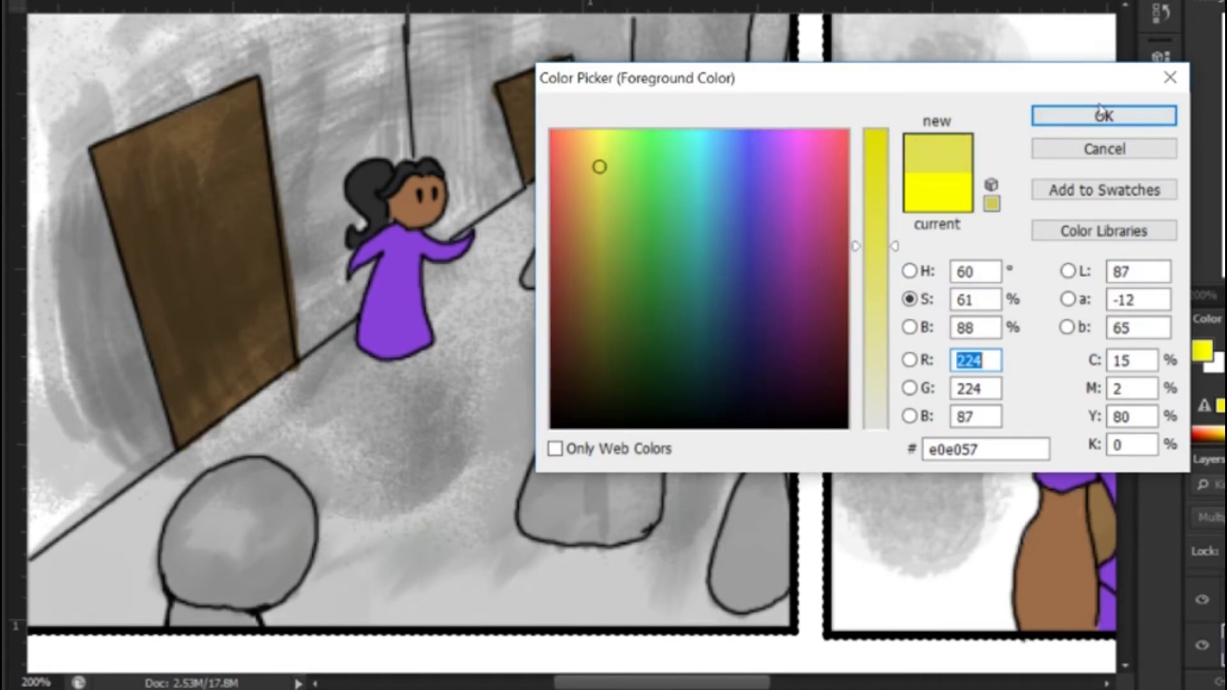
{"action": "key", "text": "Return"}
Step: Tint the round-headed background figures along the hallway soft yellow, from the large foreground head to the smallest ones at the far end
{"action": "left_click", "coordinate": [182, 565]}
{"action": "left_click_drag", "start_coordinate": [246, 489], "coordinate": [262, 452]}
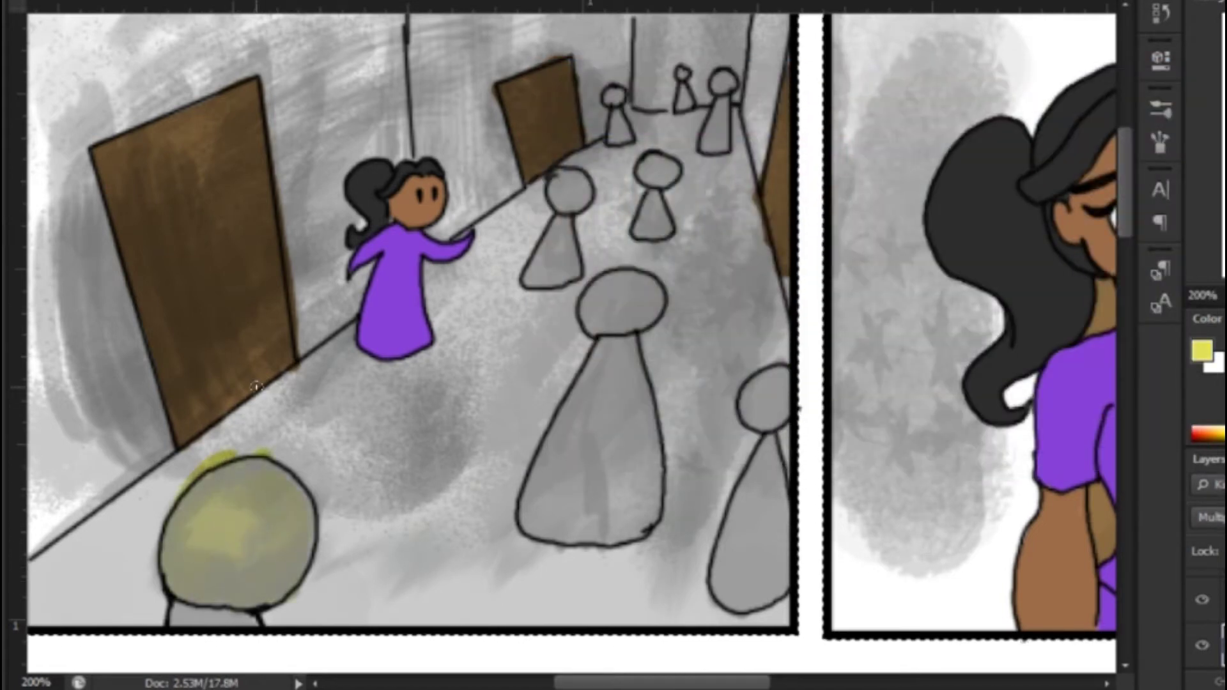
{"action": "key", "text": "ctrl+z"}
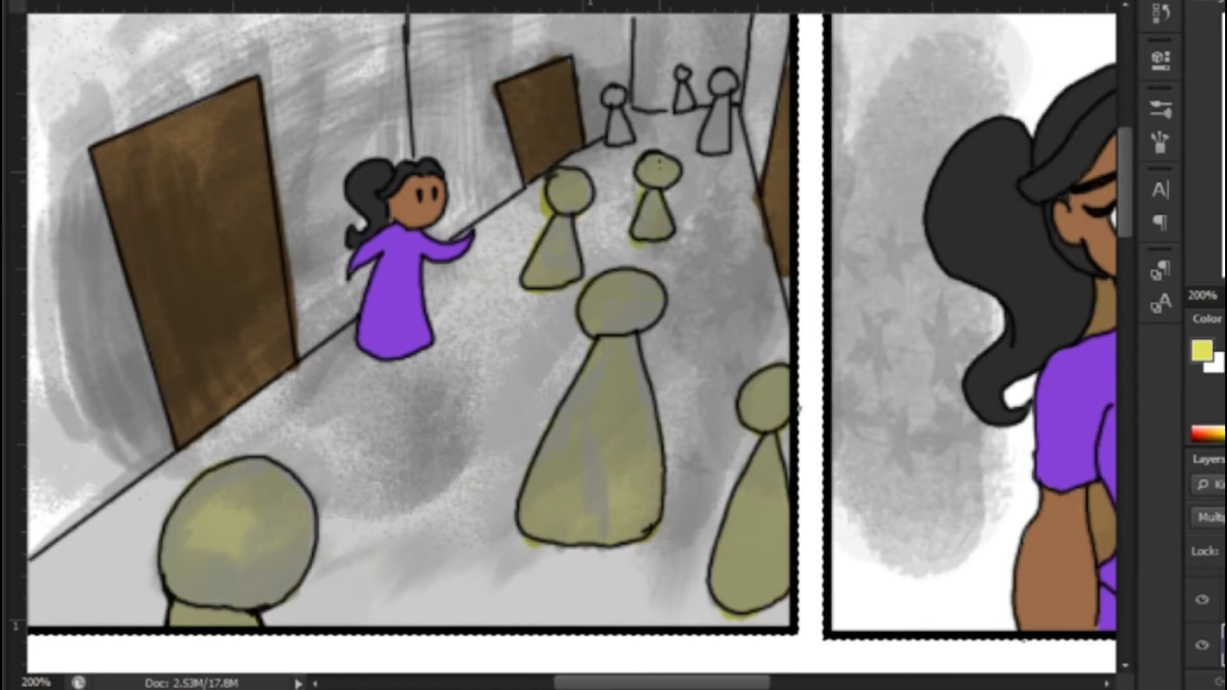
{"action": "left_click_drag", "start_coordinate": [653, 219], "coordinate": [549, 326]}
{"action": "left_click_drag", "start_coordinate": [511, 204], "coordinate": [516, 246]}
{"action": "left_click_drag", "start_coordinate": [578, 179], "coordinate": [580, 213]}
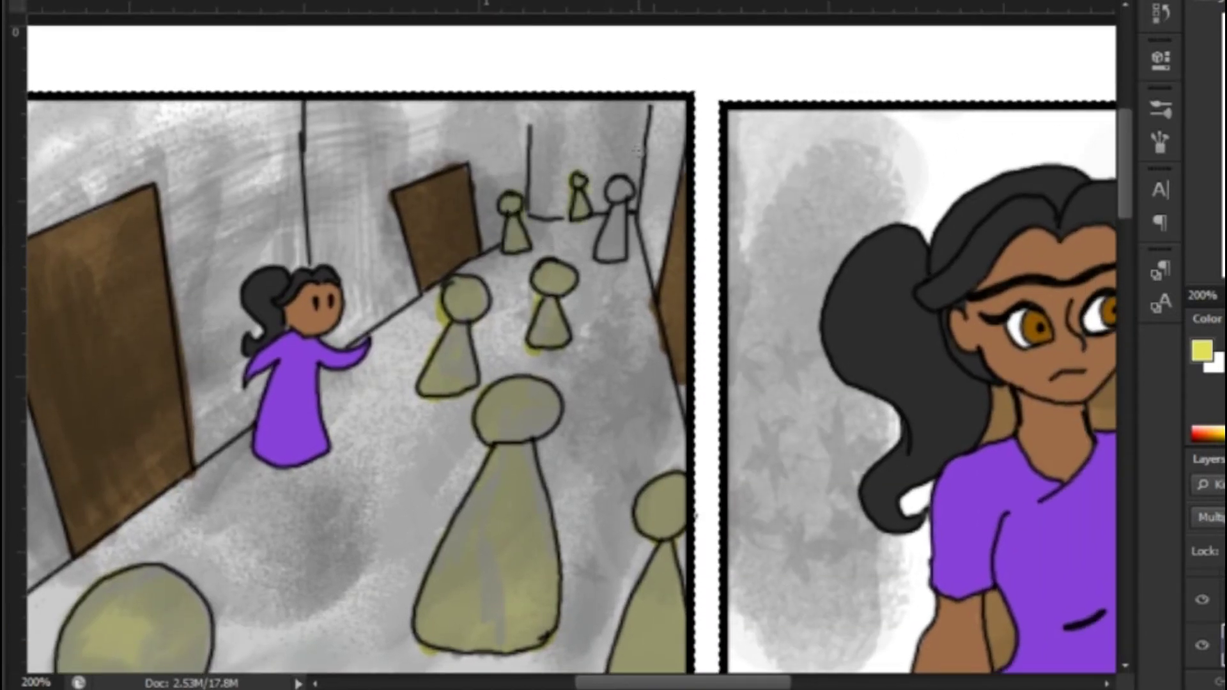
{"action": "left_click_drag", "start_coordinate": [536, 376], "coordinate": [606, 280]}
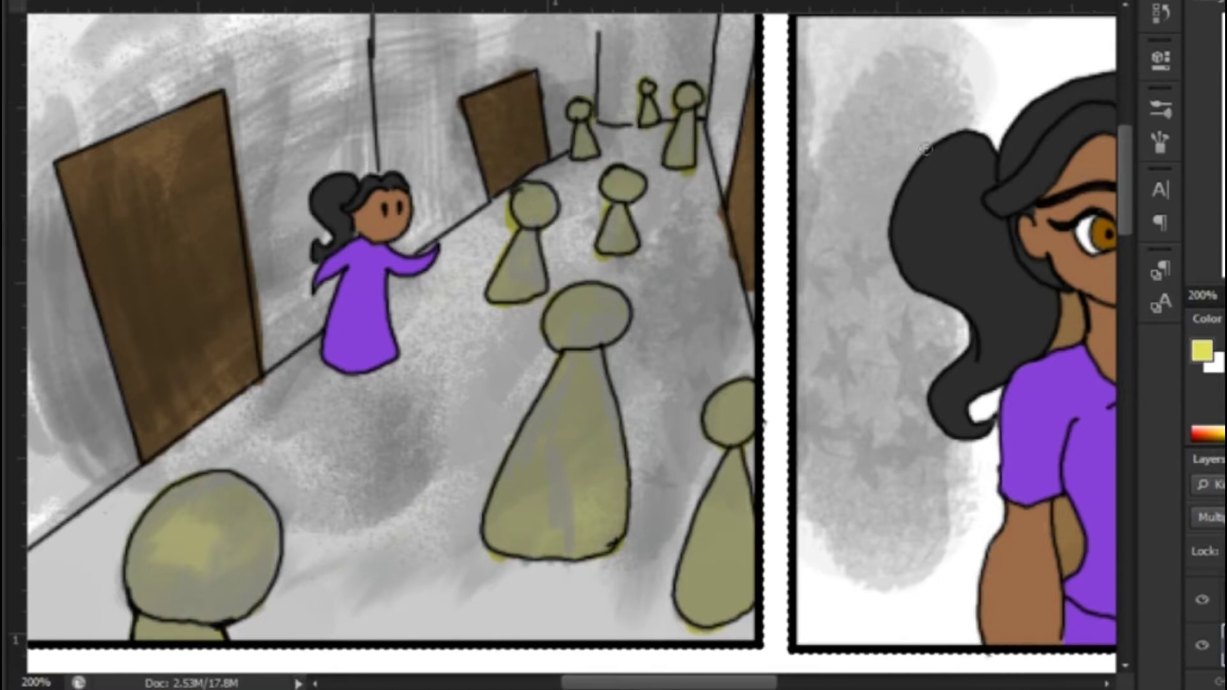
Step: Smudge the hallway panel's grey walls and floor and the large brown door into soft, blended strokes
{"action": "left_click", "coordinate": [1223, 599]}
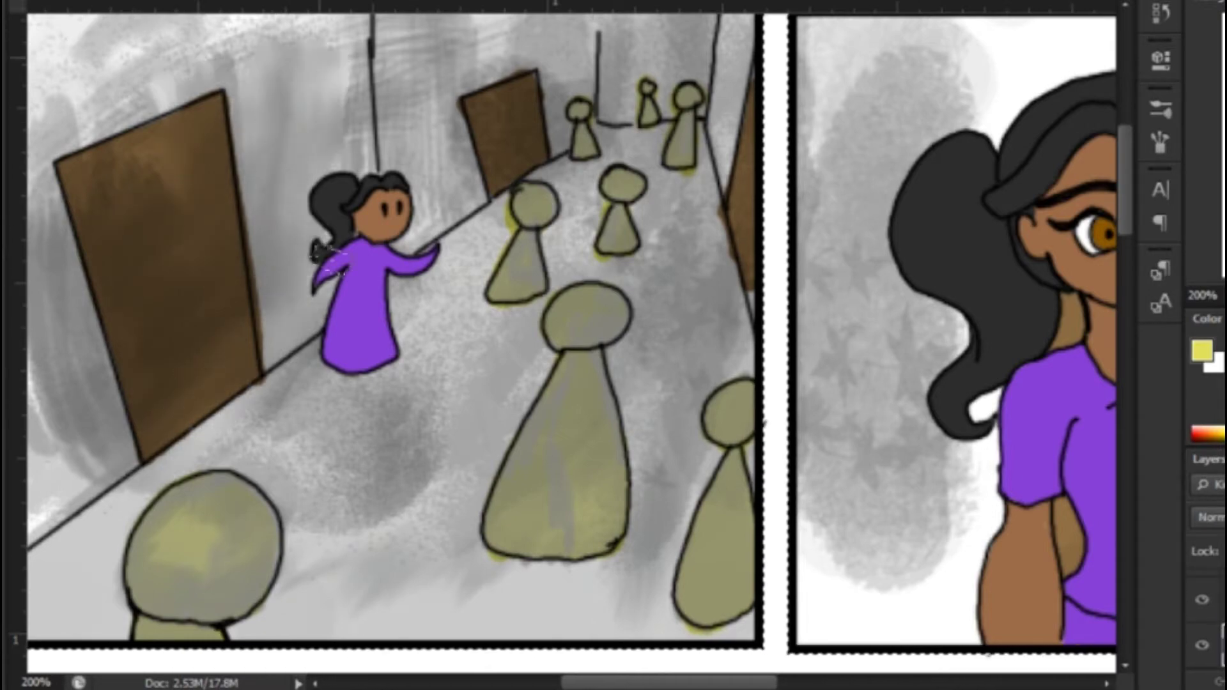
{"action": "left_click_drag", "start_coordinate": [230, 417], "coordinate": [441, 362]}
{"action": "mouse_move", "coordinate": [228, 270]}
{"action": "left_mouse_down"}
{"action": "mouse_move", "coordinate": [175, 534]}
{"action": "mouse_move", "coordinate": [226, 561]}
{"action": "left_mouse_up"}
{"action": "mouse_move", "coordinate": [299, 140]}
{"action": "left_mouse_down"}
{"action": "mouse_move", "coordinate": [290, 377]}
{"action": "mouse_move", "coordinate": [502, 268]}
{"action": "mouse_move", "coordinate": [339, 214]}
{"action": "mouse_move", "coordinate": [247, 405]}
{"action": "mouse_move", "coordinate": [233, 506]}
{"action": "mouse_move", "coordinate": [249, 243]}
{"action": "left_mouse_up"}
{"action": "left_click_drag", "start_coordinate": [693, 249], "coordinate": [825, 206]}
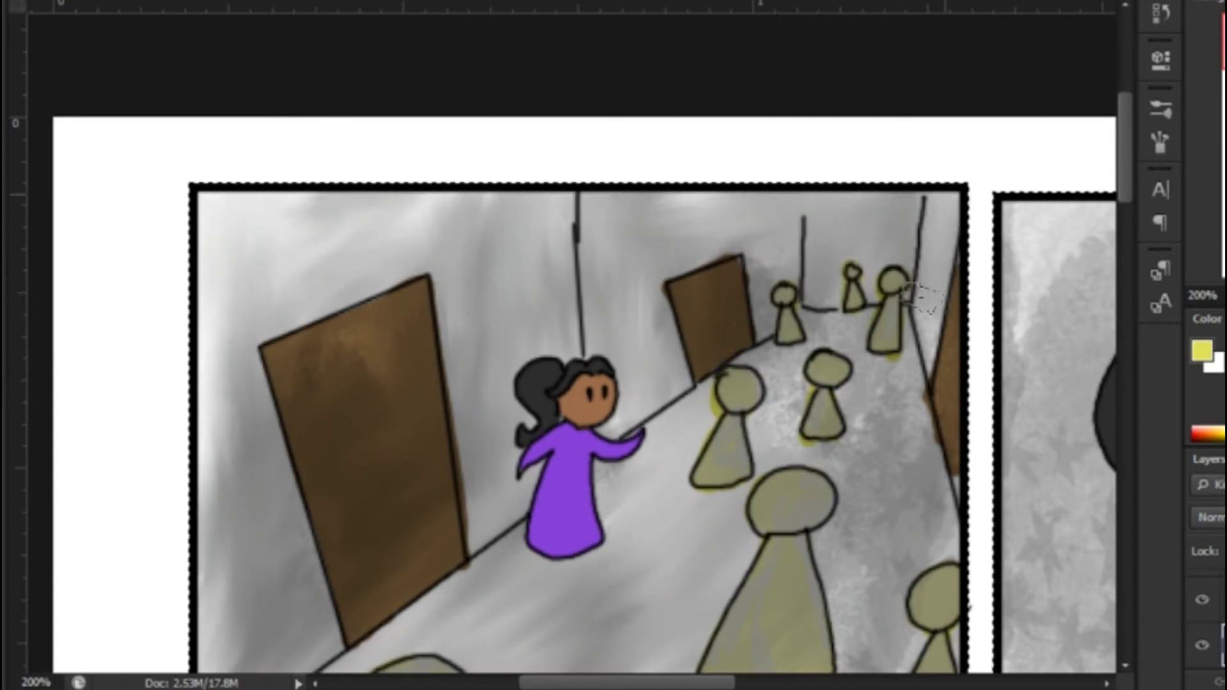
{"action": "scroll", "coordinate": [830, 623], "scroll_direction": "down", "scroll_amount": 4}
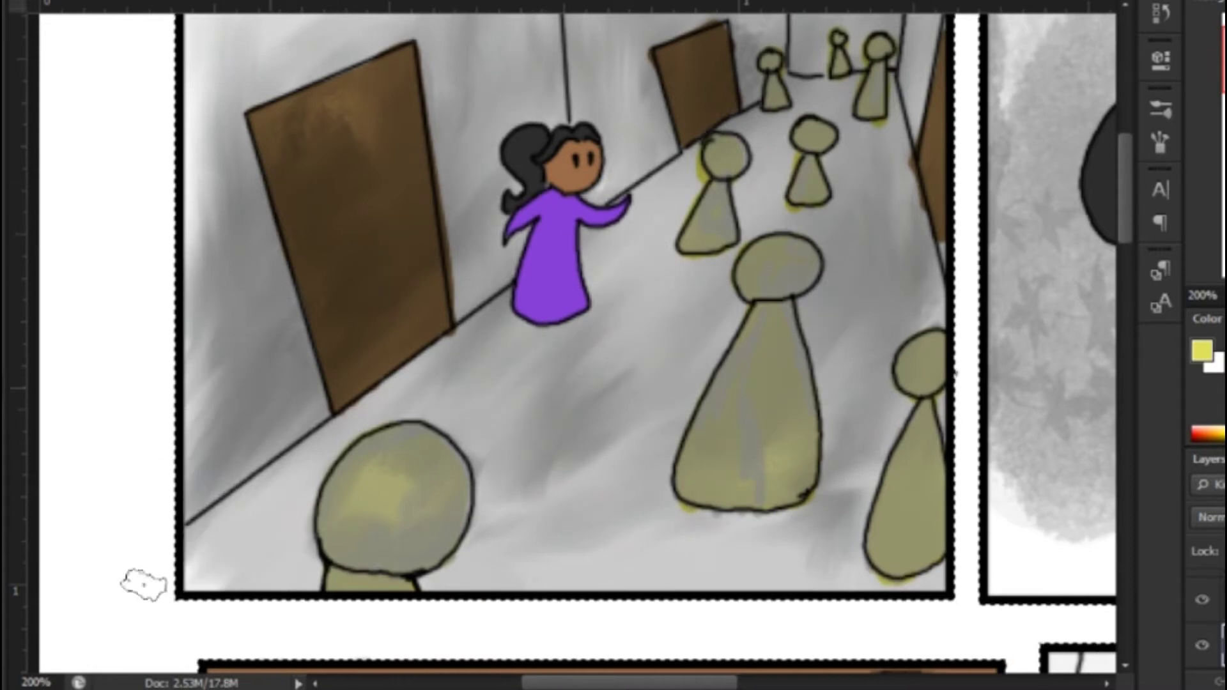
Step: Set the foreground colour to a neutral light grey
{"action": "left_click", "coordinate": [3, 587]}
{"action": "left_click", "coordinate": [610, 526]}
{"action": "left_click_drag", "start_coordinate": [639, 332], "coordinate": [666, 96]}
{"action": "left_click", "coordinate": [910, 327]}
{"action": "left_click_drag", "start_coordinate": [885, 153], "coordinate": [889, 236]}
{"action": "left_click", "coordinate": [1103, 116]}
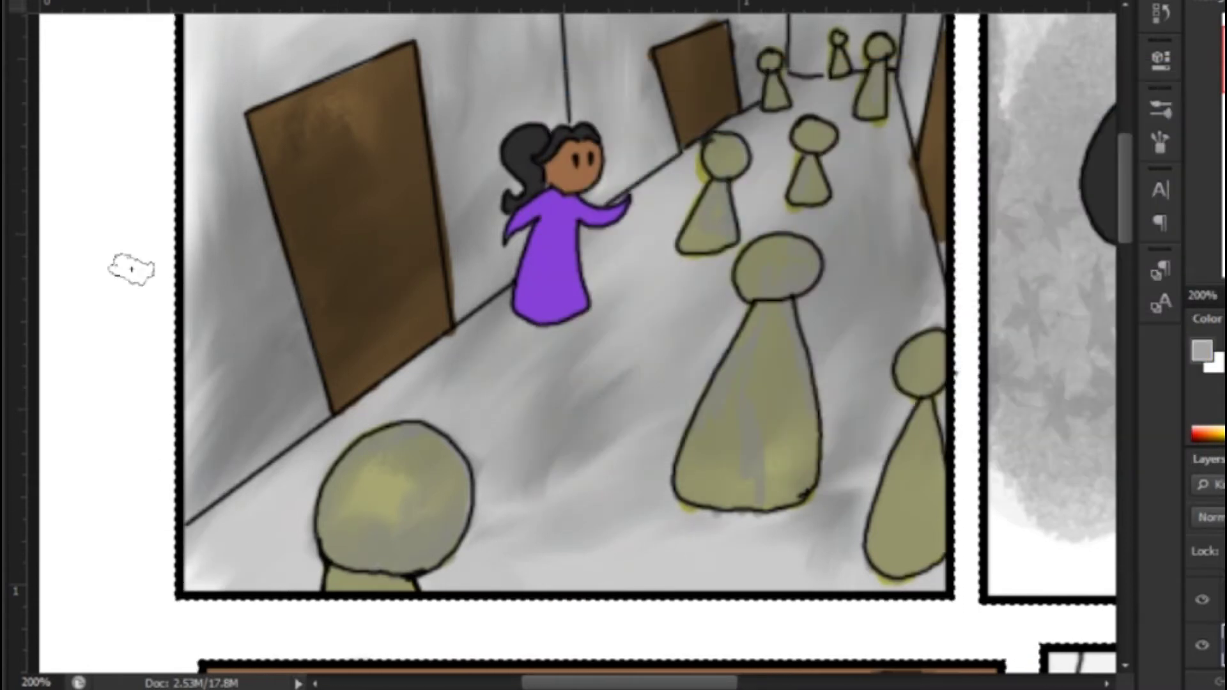
Step: Blend the grey background behind the character's ponytail in the Janitor door panel
{"action": "mouse_move", "coordinate": [206, 583]}
{"action": "left_mouse_down"}
{"action": "mouse_move", "coordinate": [239, 570]}
{"action": "mouse_move", "coordinate": [106, 490]}
{"action": "mouse_move", "coordinate": [262, 371]}
{"action": "mouse_move", "coordinate": [290, 394]}
{"action": "mouse_move", "coordinate": [204, 307]}
{"action": "mouse_move", "coordinate": [213, 104]}
{"action": "mouse_move", "coordinate": [198, 275]}
{"action": "left_mouse_up"}
{"action": "mouse_move", "coordinate": [578, 399]}
{"action": "left_mouse_down"}
{"action": "mouse_move", "coordinate": [501, 506]}
{"action": "mouse_move", "coordinate": [601, 345]}
{"action": "mouse_move", "coordinate": [556, 492]}
{"action": "left_mouse_up"}
{"action": "mouse_move", "coordinate": [1092, 470]}
{"action": "left_mouse_down"}
{"action": "mouse_move", "coordinate": [663, 312]}
{"action": "mouse_move", "coordinate": [723, 271]}
{"action": "mouse_move", "coordinate": [605, 216]}
{"action": "left_mouse_up"}
{"action": "left_click_drag", "start_coordinate": [601, 160], "coordinate": [424, 469]}
{"action": "left_click_drag", "start_coordinate": [419, 416], "coordinate": [378, 160]}
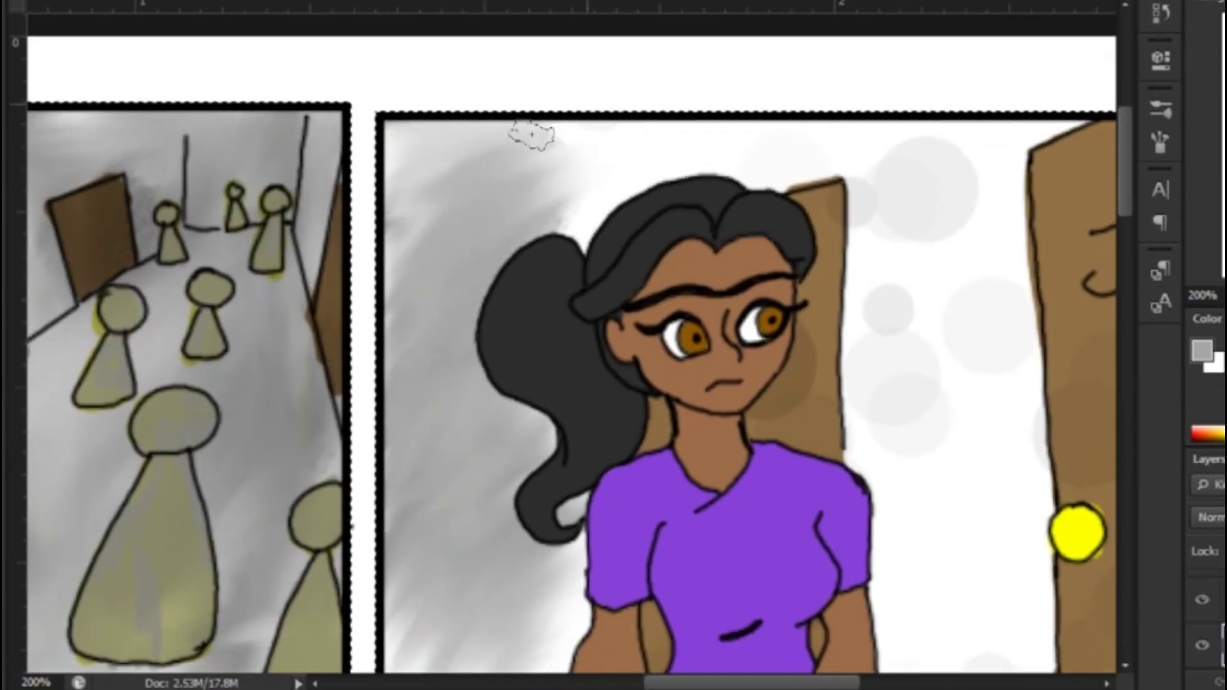
Step: Choose the 36 px textured brush tip and cover the remaining white wall around the ponytail with light grey
{"action": "left_click", "coordinate": [1159, 109]}
{"action": "scroll", "coordinate": [1123, 273], "scroll_direction": "down", "scroll_amount": 5}
{"action": "left_click", "coordinate": [805, 320]}
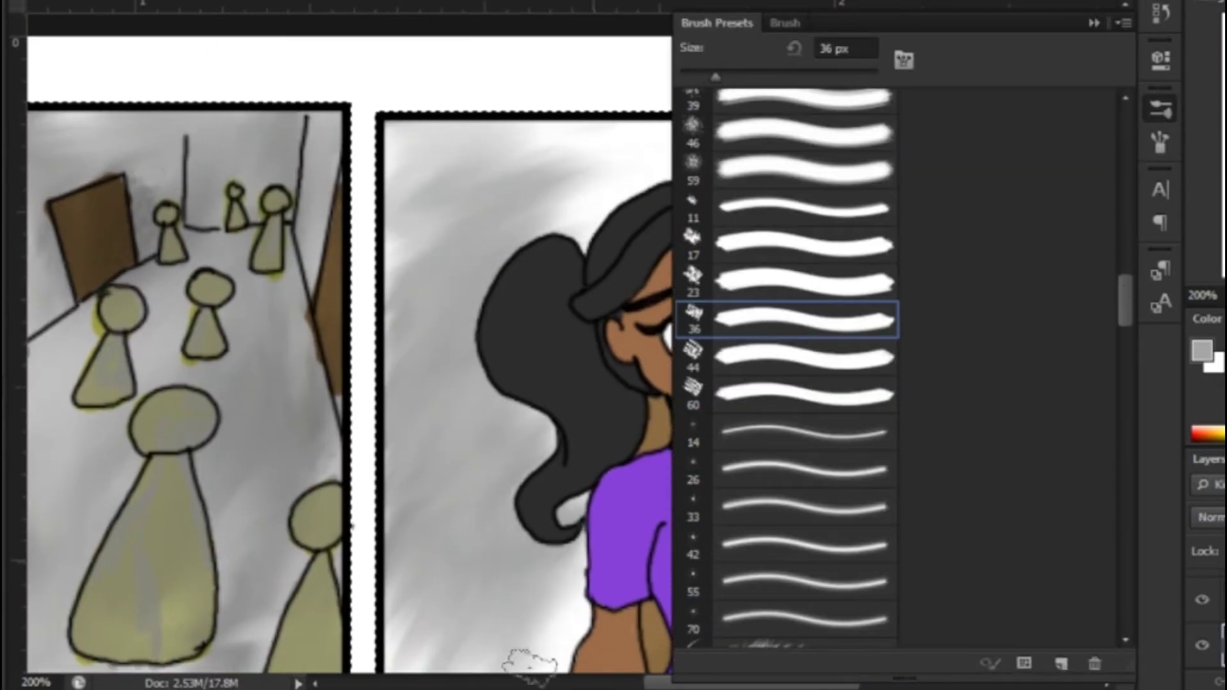
{"action": "left_click", "coordinate": [18, 240]}
{"action": "left_click_drag", "start_coordinate": [618, 178], "coordinate": [457, 150]}
{"action": "left_click", "coordinate": [751, 359]}
{"action": "mouse_move", "coordinate": [422, 598]}
{"action": "left_mouse_down"}
{"action": "mouse_move", "coordinate": [523, 459]}
{"action": "mouse_move", "coordinate": [554, 614]}
{"action": "left_mouse_up"}
Step: Set the spacing of the 44 px textured brush tip to 40%
{"action": "left_click", "coordinate": [1160, 108]}
{"action": "mouse_move", "coordinate": [895, 259]}
{"action": "left_mouse_down"}
{"action": "mouse_move", "coordinate": [922, 499]}
{"action": "mouse_move", "coordinate": [912, 641]}
{"action": "mouse_move", "coordinate": [951, 607]}
{"action": "left_mouse_up"}
{"action": "left_click", "coordinate": [1159, 109]}
{"action": "left_click", "coordinate": [1160, 142]}
{"action": "left_click_drag", "start_coordinate": [855, 479], "coordinate": [896, 480]}
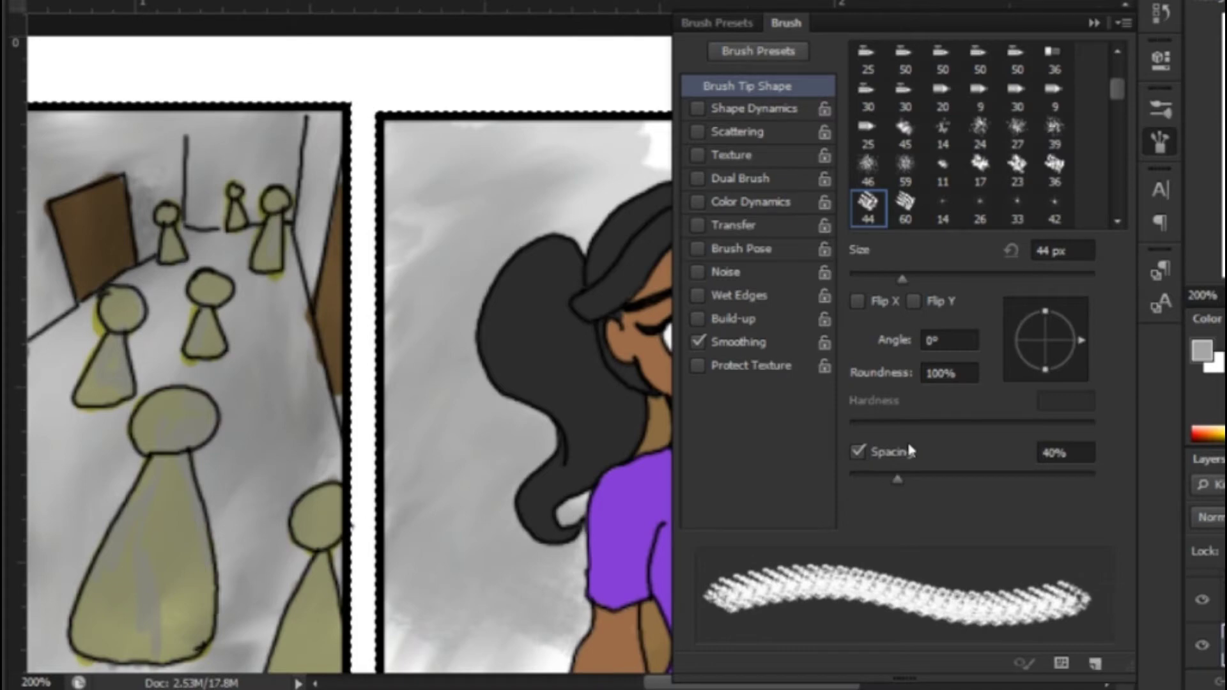
{"action": "left_click_drag", "start_coordinate": [1160, 141], "coordinate": [1168, 140]}
Step: Paint grey textured strokes over the wall between the two doors and along the bottom of the Janitor door panel
{"action": "mouse_move", "coordinate": [854, 260]}
{"action": "left_mouse_down"}
{"action": "mouse_move", "coordinate": [1002, 224]}
{"action": "mouse_move", "coordinate": [858, 502]}
{"action": "mouse_move", "coordinate": [998, 555]}
{"action": "left_mouse_up"}
{"action": "left_click_drag", "start_coordinate": [1003, 575], "coordinate": [687, 71]}
{"action": "mouse_move", "coordinate": [779, 185]}
{"action": "left_mouse_down"}
{"action": "mouse_move", "coordinate": [940, 200]}
{"action": "mouse_move", "coordinate": [646, 161]}
{"action": "mouse_move", "coordinate": [996, 215]}
{"action": "left_mouse_up"}
{"action": "mouse_move", "coordinate": [462, 256]}
{"action": "left_mouse_down"}
{"action": "mouse_move", "coordinate": [585, 228]}
{"action": "mouse_move", "coordinate": [645, 301]}
{"action": "left_mouse_up"}
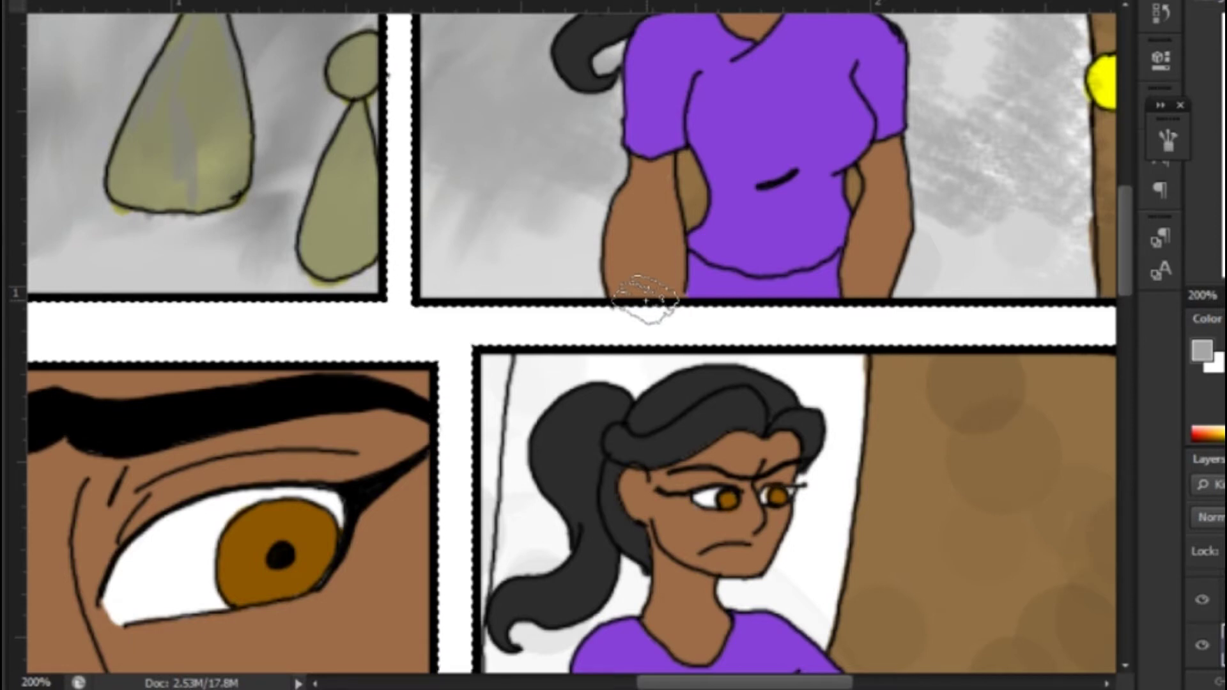
{"action": "mouse_move", "coordinate": [646, 301]}
{"action": "left_mouse_down"}
{"action": "mouse_move", "coordinate": [466, 266]}
{"action": "mouse_move", "coordinate": [633, 279]}
{"action": "left_mouse_up"}
Step: Set the foreground colour to dark grey 686969
{"action": "left_click", "coordinate": [1201, 351]}
{"action": "left_click", "coordinate": [879, 319]}
{"action": "left_click_drag", "start_coordinate": [881, 324], "coordinate": [879, 313]}
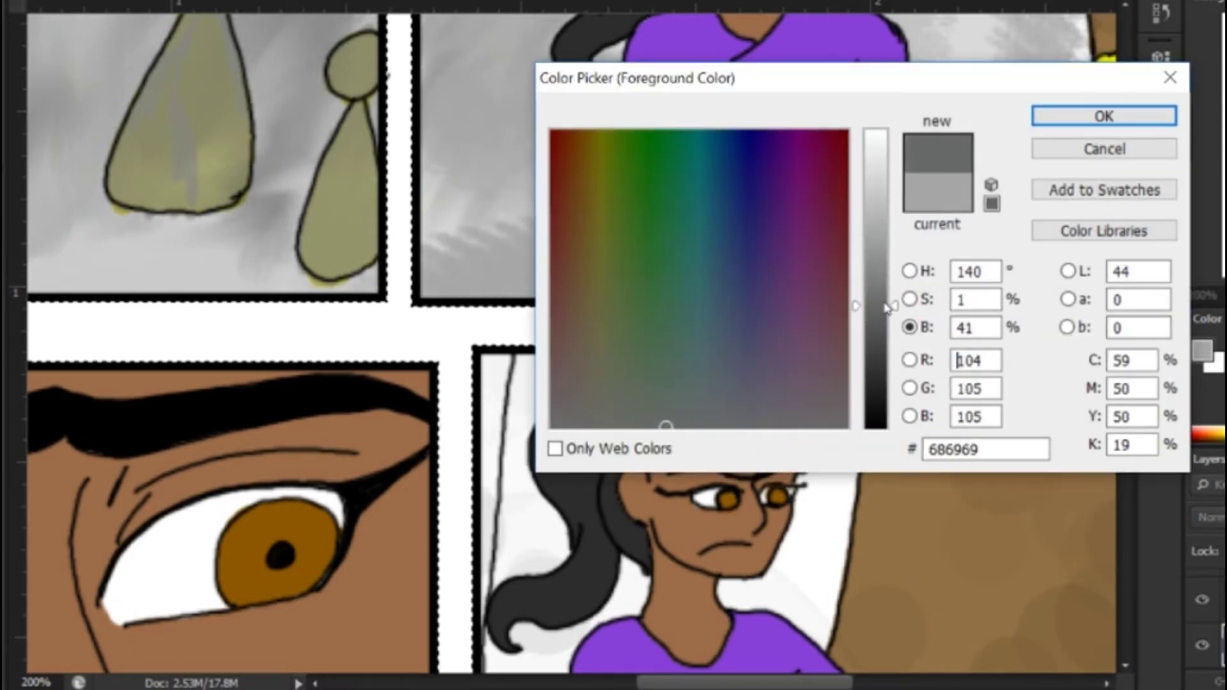
{"action": "left_click", "coordinate": [1104, 115]}
Step: Blend the textured grey wall on both sides of the character in the Janitor door panel into smooth strokes
{"action": "mouse_move", "coordinate": [556, 296]}
{"action": "left_mouse_down"}
{"action": "mouse_move", "coordinate": [484, 372]}
{"action": "mouse_move", "coordinate": [438, 598]}
{"action": "left_mouse_up"}
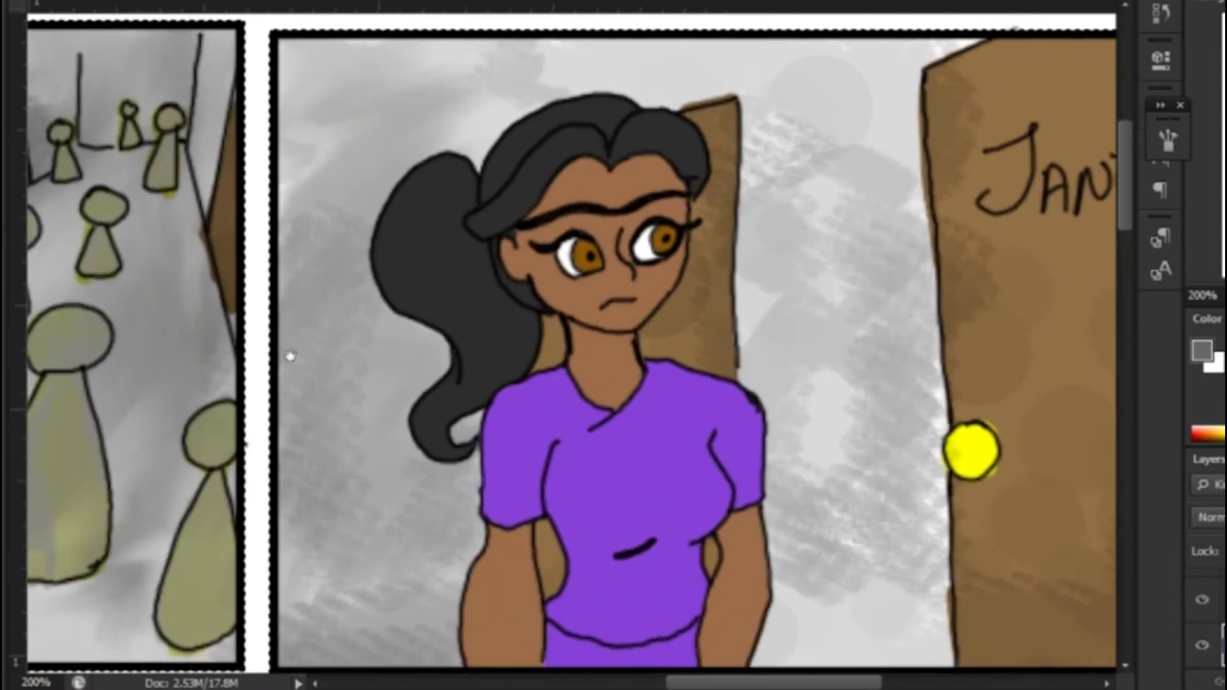
{"action": "mouse_move", "coordinate": [313, 501]}
{"action": "left_mouse_down"}
{"action": "mouse_move", "coordinate": [438, 567]}
{"action": "mouse_move", "coordinate": [895, 213]}
{"action": "mouse_move", "coordinate": [939, 575]}
{"action": "mouse_move", "coordinate": [920, 58]}
{"action": "left_mouse_up"}
{"action": "left_click_drag", "start_coordinate": [448, 70], "coordinate": [578, 83]}
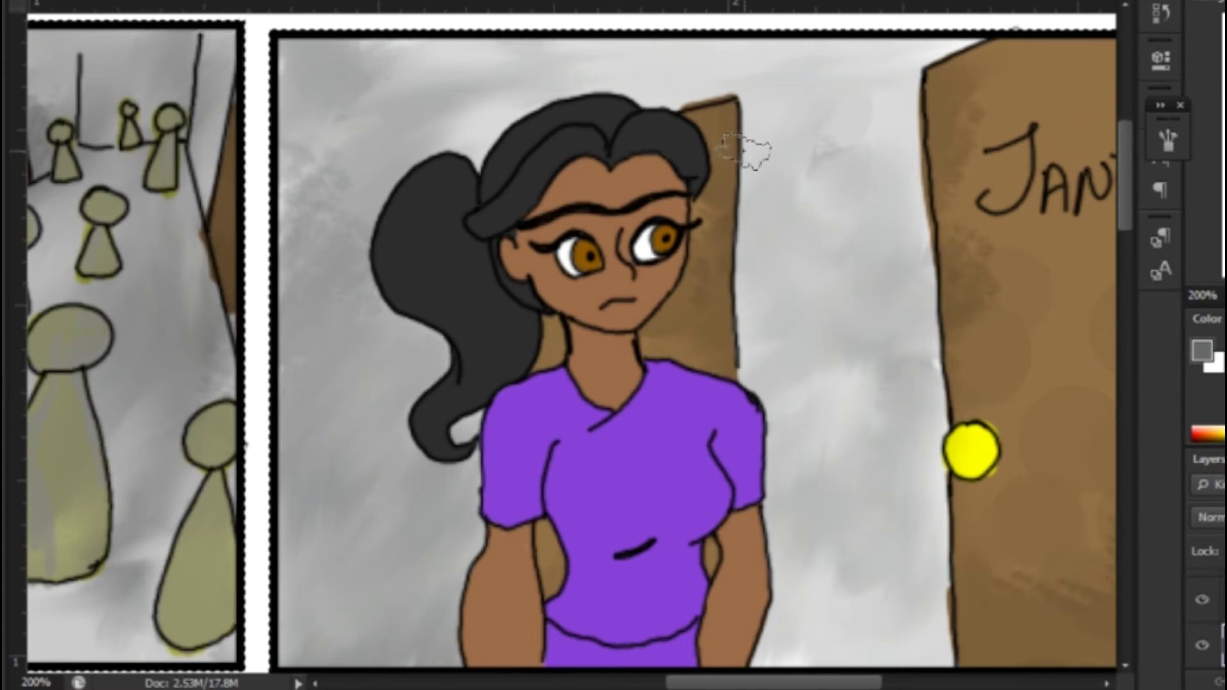
Step: Smooth the brown texture of the Janitor door and add shading to its yellow doorknob
{"action": "scroll", "coordinate": [984, 256], "scroll_direction": "down", "scroll_amount": 5}
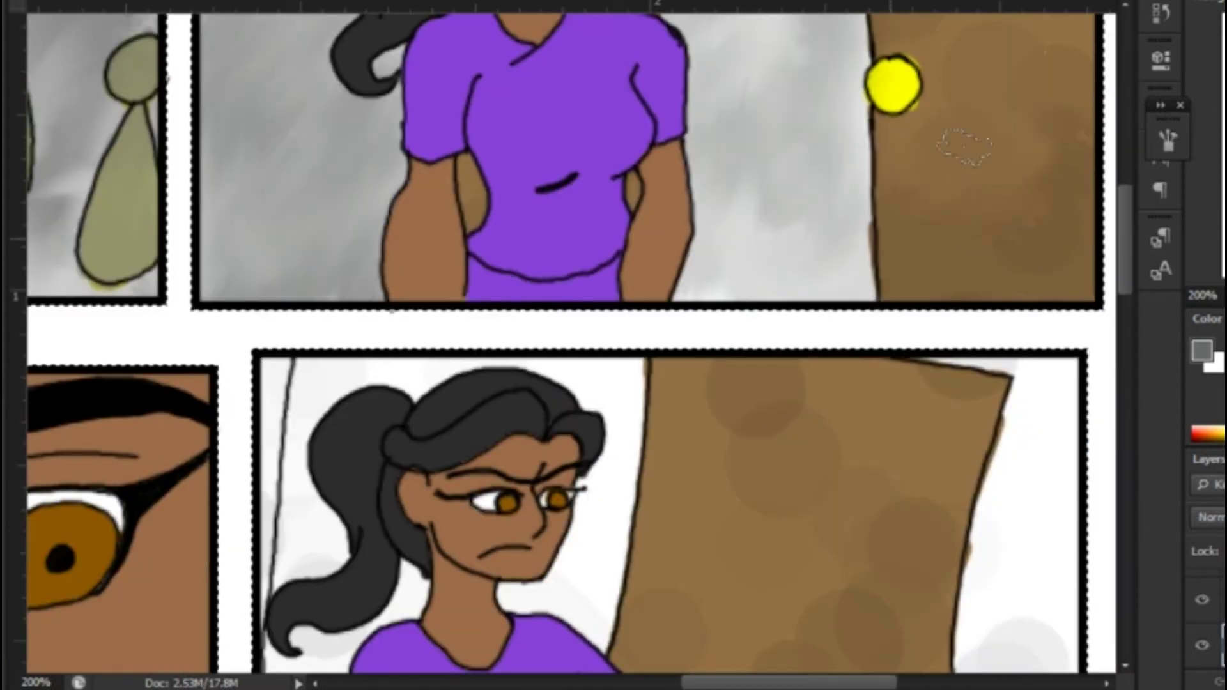
{"action": "left_click_drag", "start_coordinate": [978, 91], "coordinate": [578, 476]}
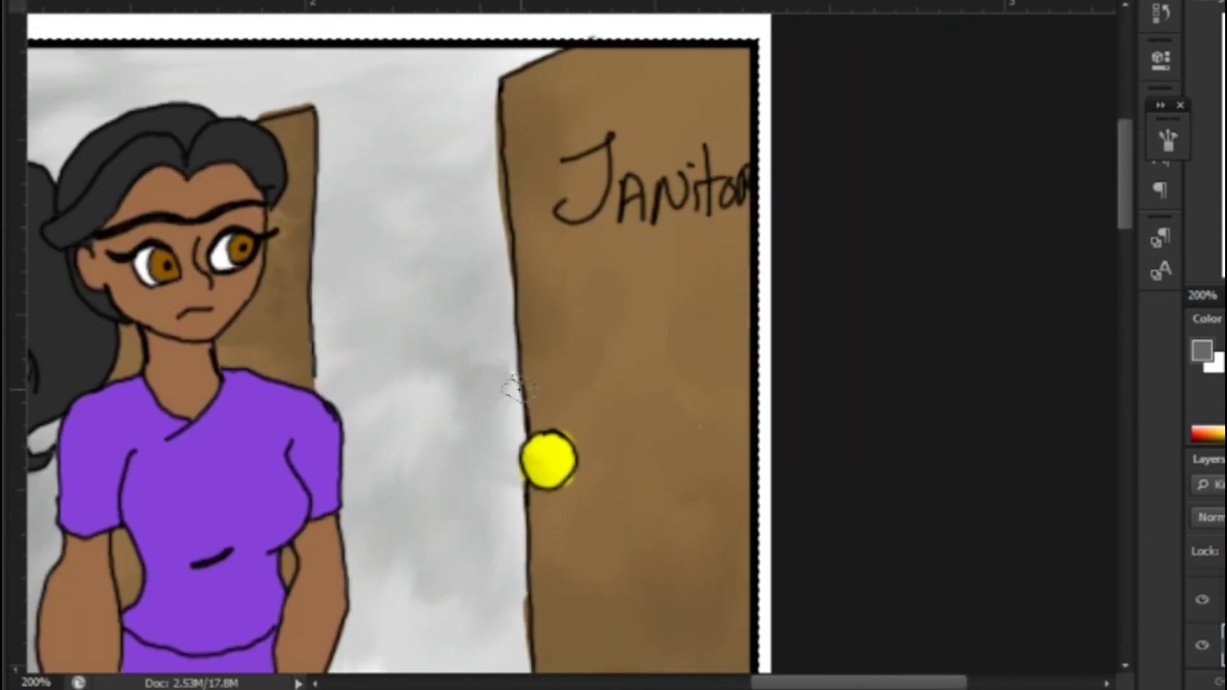
{"action": "left_click_drag", "start_coordinate": [717, 236], "coordinate": [737, 162]}
{"action": "left_click_drag", "start_coordinate": [674, 578], "coordinate": [751, 533]}
{"action": "left_click_drag", "start_coordinate": [735, 591], "coordinate": [604, 537]}
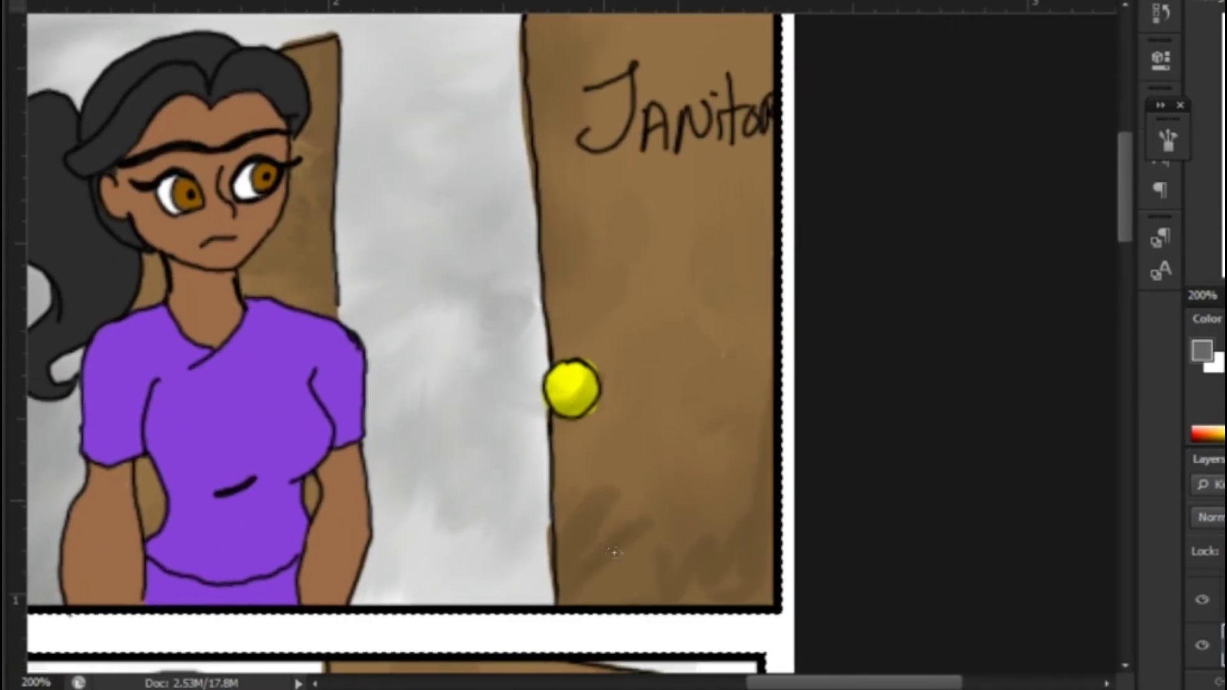
Step: Blend darker shading into the edges and lower part of the Janitor door and smooth the door behind the character
{"action": "left_click_drag", "start_coordinate": [729, 211], "coordinate": [667, 440]}
{"action": "left_click_drag", "start_coordinate": [671, 221], "coordinate": [692, 211]}
{"action": "left_click_drag", "start_coordinate": [466, 290], "coordinate": [419, 167]}
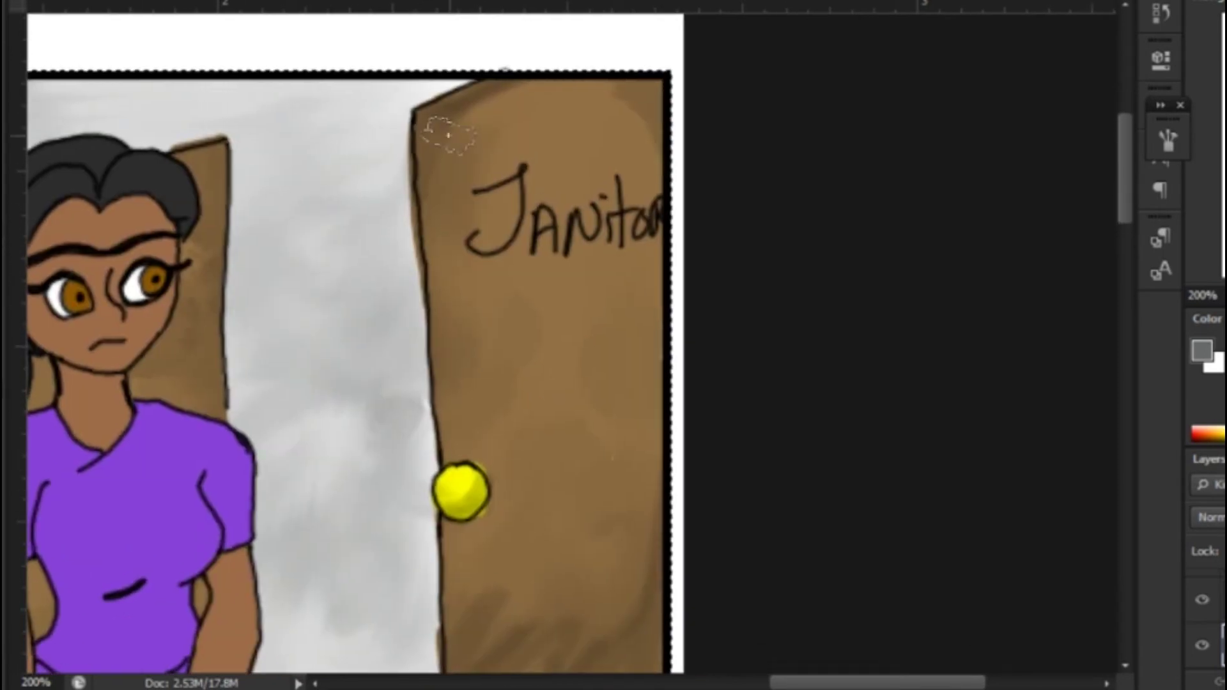
{"action": "left_click_drag", "start_coordinate": [476, 574], "coordinate": [441, 329]}
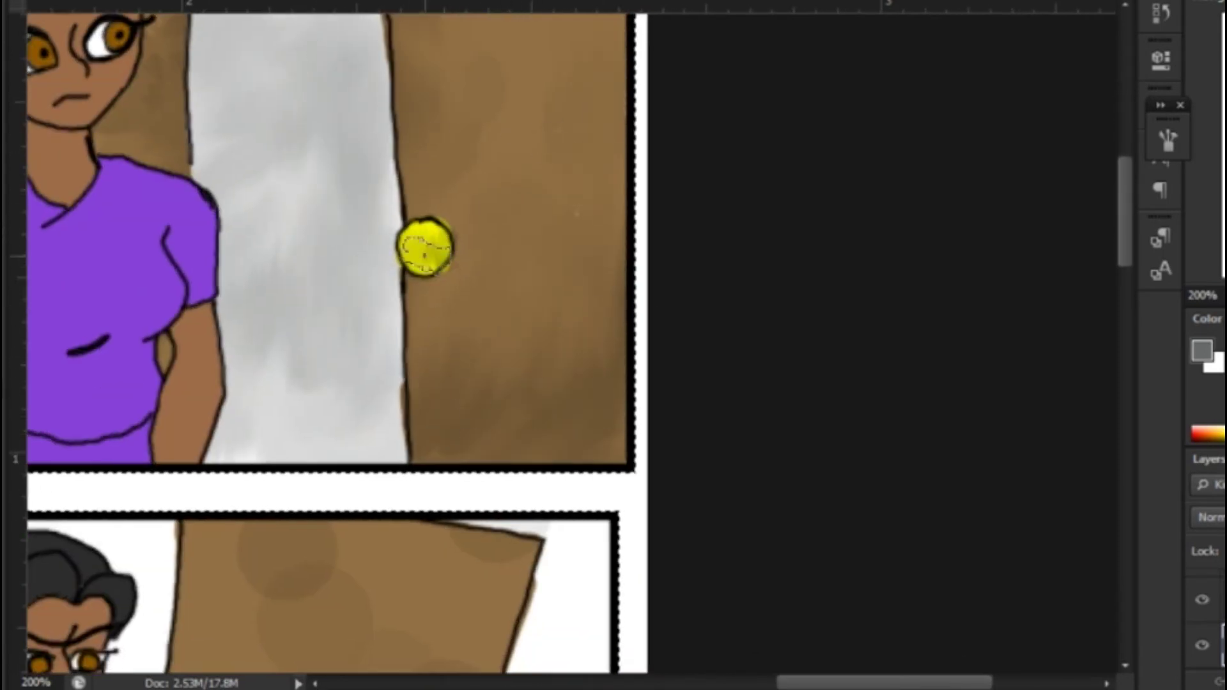
{"action": "left_click_drag", "start_coordinate": [162, 179], "coordinate": [169, 67]}
Step: Cover the white wall of the frowning-character panel with light grey and add darker textured shading to its brown door
{"action": "mouse_move", "coordinate": [512, 406]}
{"action": "left_mouse_down"}
{"action": "mouse_move", "coordinate": [641, 154]}
{"action": "mouse_move", "coordinate": [643, 172]}
{"action": "left_mouse_up"}
{"action": "mouse_move", "coordinate": [648, 479]}
{"action": "left_mouse_down"}
{"action": "mouse_move", "coordinate": [688, 512]}
{"action": "mouse_move", "coordinate": [687, 489]}
{"action": "left_mouse_up"}
{"action": "mouse_move", "coordinate": [679, 422]}
{"action": "left_mouse_down"}
{"action": "mouse_move", "coordinate": [639, 475]}
{"action": "mouse_move", "coordinate": [734, 185]}
{"action": "mouse_move", "coordinate": [492, 383]}
{"action": "mouse_move", "coordinate": [594, 557]}
{"action": "mouse_move", "coordinate": [349, 456]}
{"action": "mouse_move", "coordinate": [270, 369]}
{"action": "left_mouse_up"}
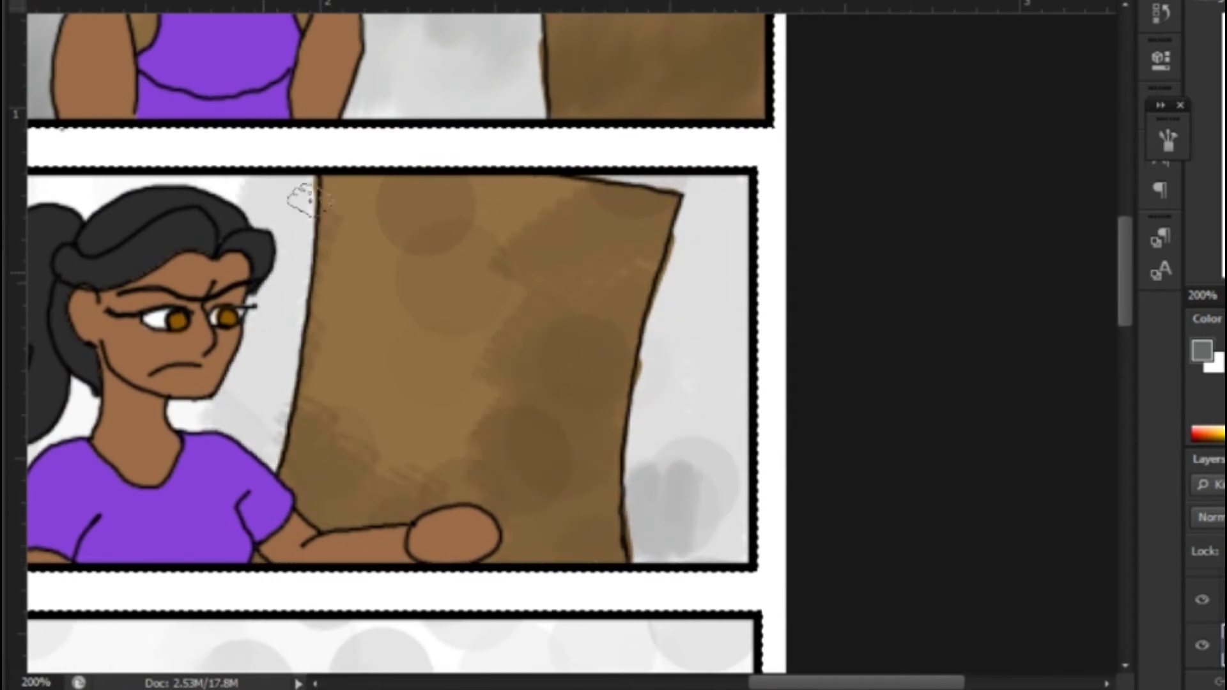
{"action": "mouse_move", "coordinate": [385, 296]}
{"action": "left_mouse_down"}
{"action": "mouse_move", "coordinate": [679, 194]}
{"action": "mouse_move", "coordinate": [668, 195]}
{"action": "left_mouse_up"}
{"action": "mouse_move", "coordinate": [271, 121]}
{"action": "left_mouse_down"}
{"action": "mouse_move", "coordinate": [294, 383]}
{"action": "mouse_move", "coordinate": [259, 137]}
{"action": "left_mouse_up"}
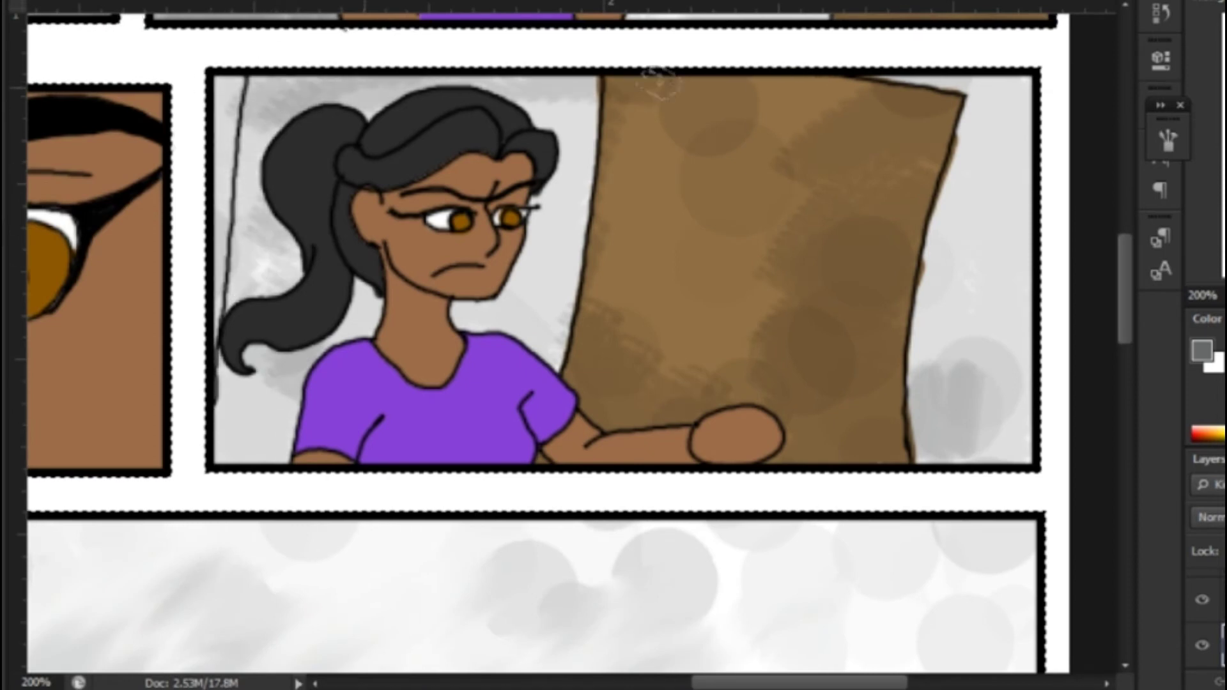
Step: Set the foreground colour to brown (R 146, G 112, B 68) and fill the narrow door strip beside the frowning character's ponytail
{"action": "left_click", "coordinate": [1201, 351]}
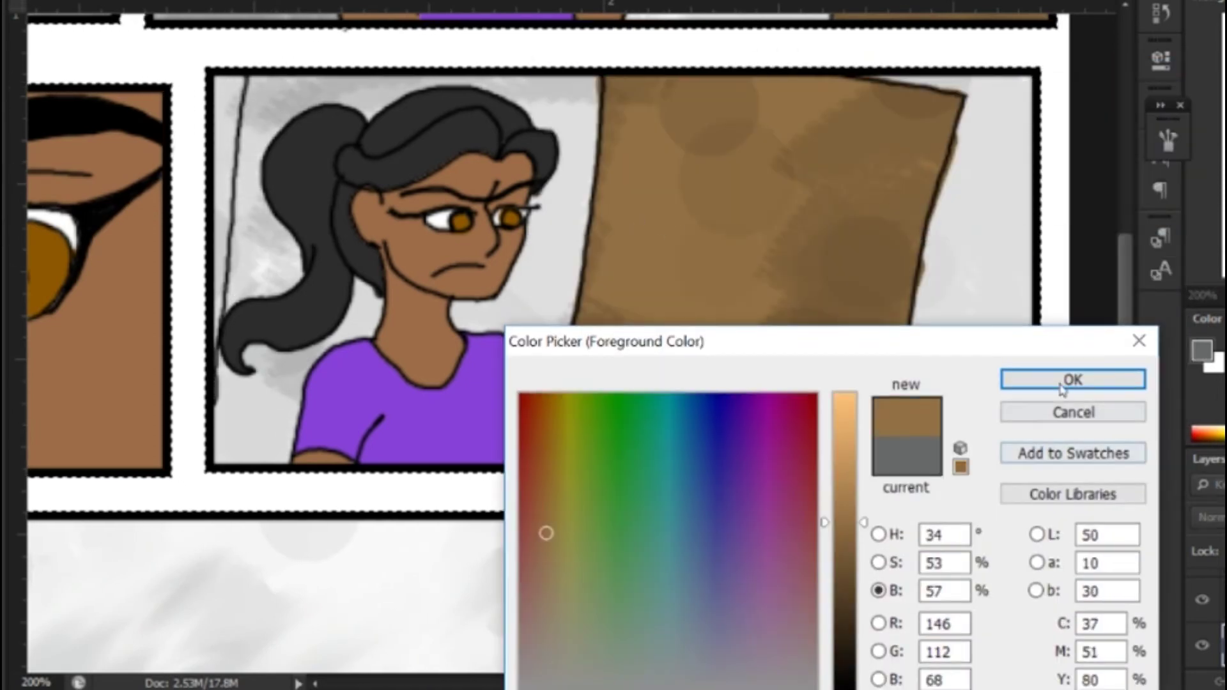
{"action": "key", "text": "Return"}
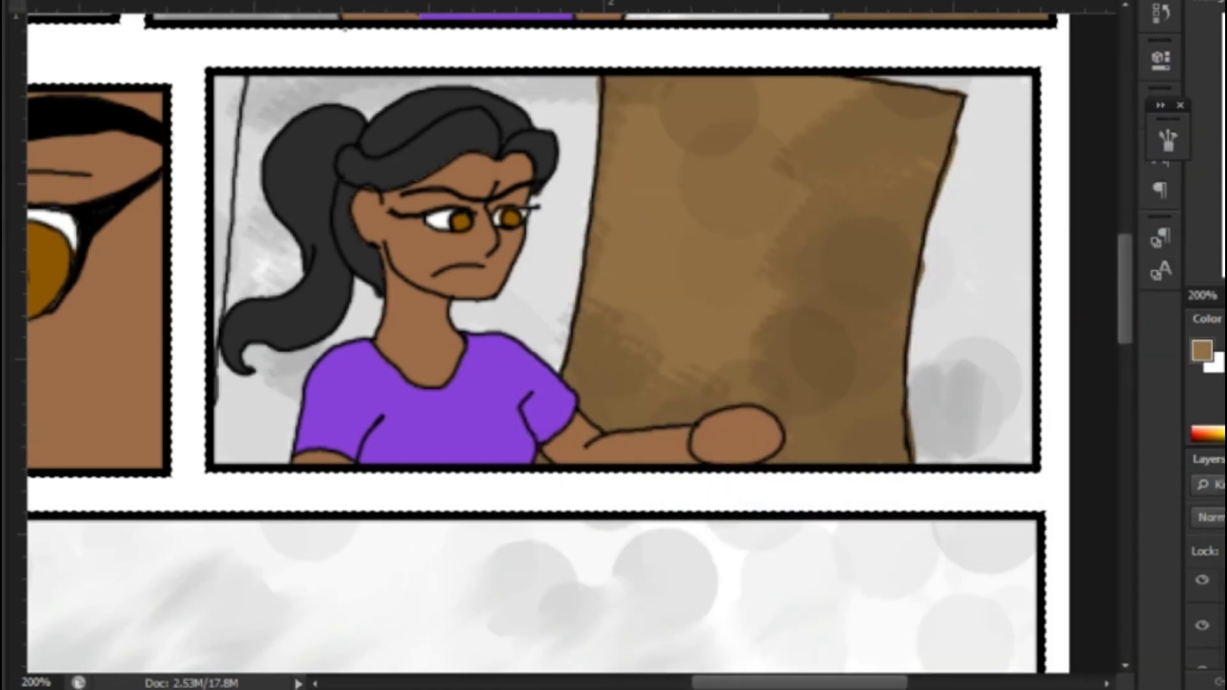
{"action": "left_click", "coordinate": [1223, 599]}
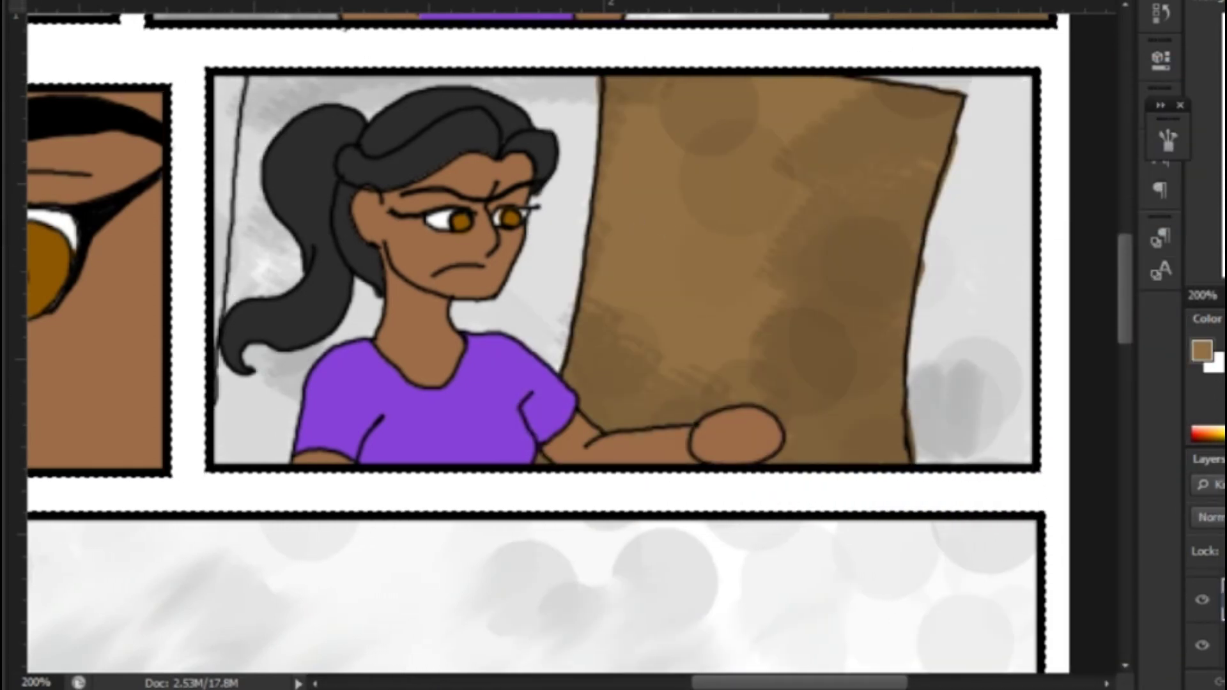
{"action": "mouse_move", "coordinate": [1168, 138]}
{"action": "left_mouse_down"}
{"action": "mouse_move", "coordinate": [1163, 109]}
{"action": "mouse_move", "coordinate": [1160, 142]}
{"action": "left_mouse_up"}
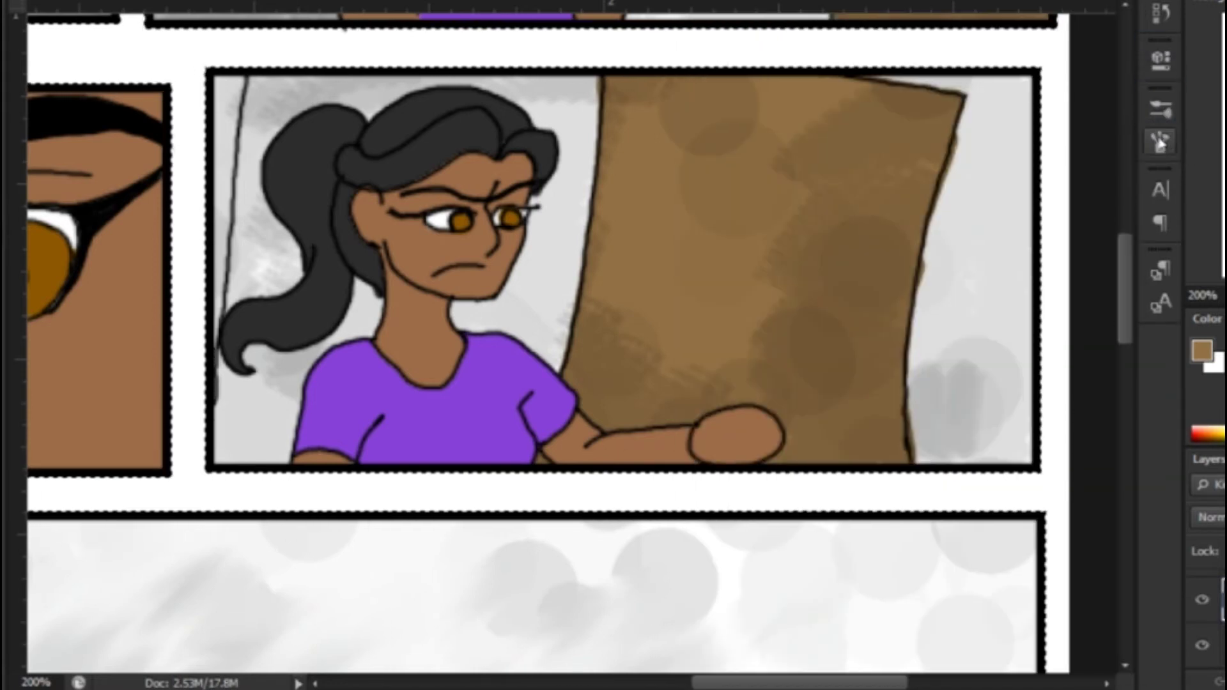
{"action": "left_click", "coordinate": [1160, 142]}
{"action": "left_click", "coordinate": [904, 54]}
{"action": "left_click", "coordinate": [639, 473]}
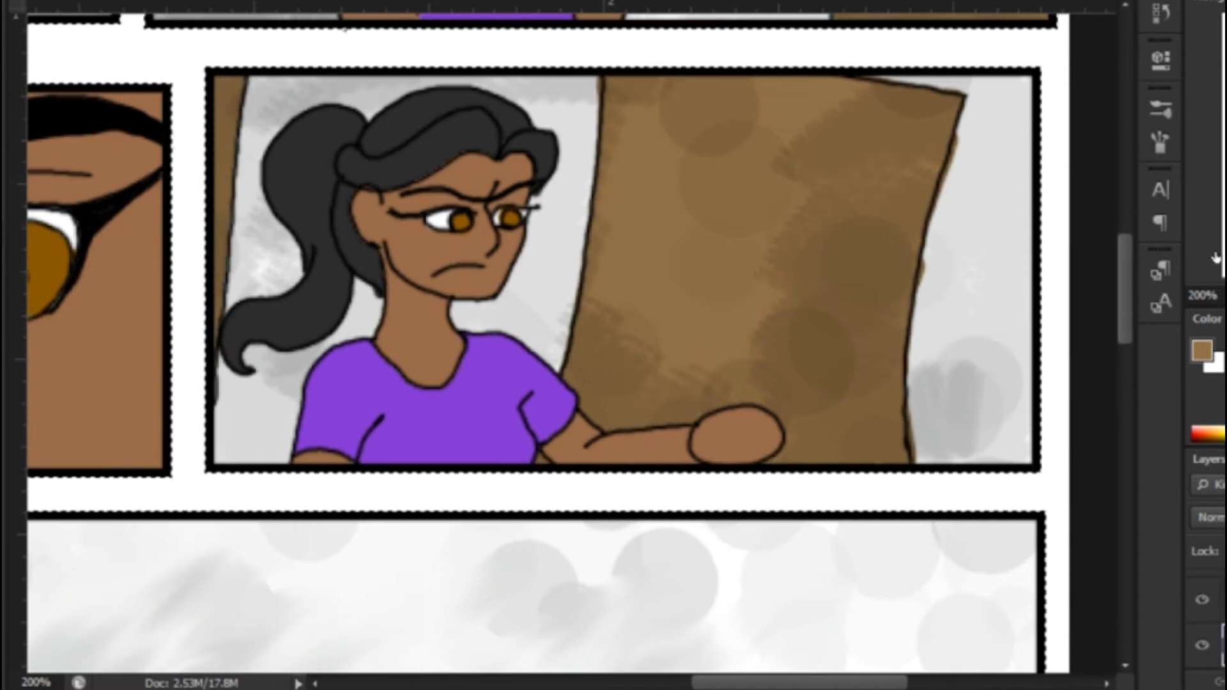
Step: Choose the 44 px textured brush tip with 41% spacing and make the Multiply layer active
{"action": "left_click", "coordinate": [1160, 142]}
{"action": "left_click", "coordinate": [1161, 108]}
{"action": "left_click", "coordinate": [785, 23]}
{"action": "left_click", "coordinate": [858, 452]}
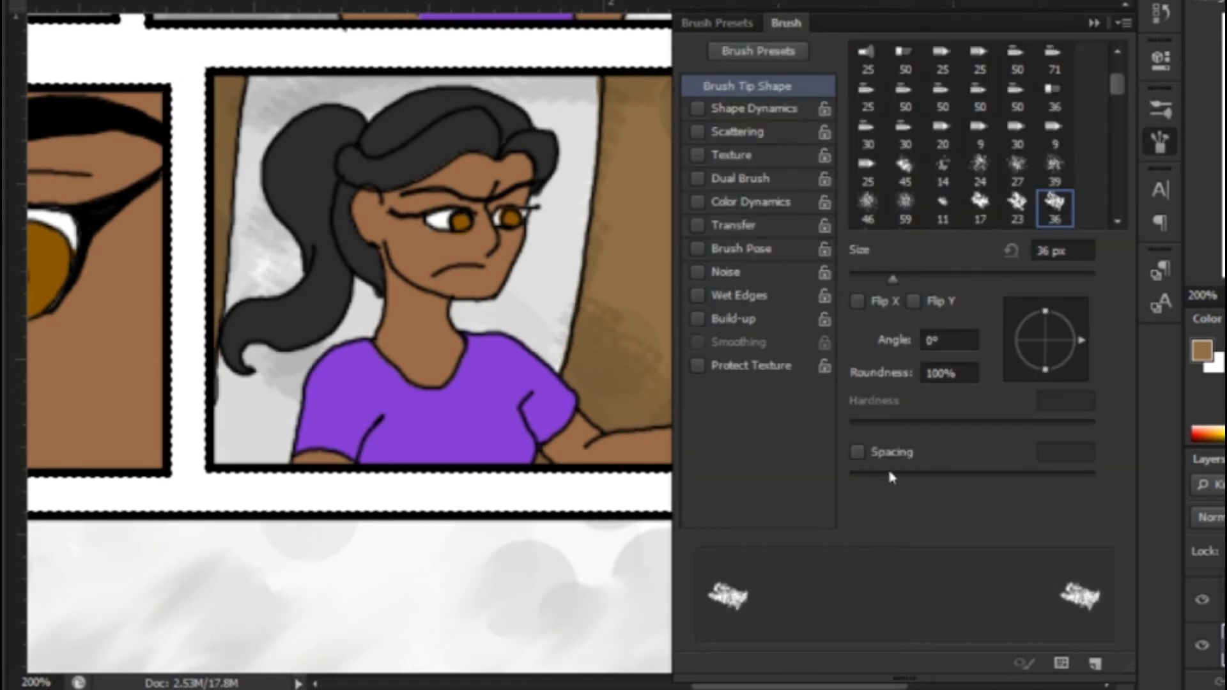
{"action": "left_click", "coordinate": [893, 451]}
{"action": "mouse_move", "coordinate": [857, 479]}
{"action": "left_mouse_down"}
{"action": "mouse_move", "coordinate": [914, 479]}
{"action": "mouse_move", "coordinate": [884, 481]}
{"action": "mouse_move", "coordinate": [898, 481]}
{"action": "left_mouse_up"}
{"action": "left_click", "coordinate": [1017, 207]}
{"action": "scroll", "coordinate": [984, 192], "scroll_direction": "down", "scroll_amount": 1}
{"action": "left_click", "coordinate": [905, 207]}
{"action": "left_click", "coordinate": [867, 207]}
{"action": "left_click_drag", "start_coordinate": [857, 479], "coordinate": [898, 479]}
{"action": "left_click", "coordinate": [1224, 599]}
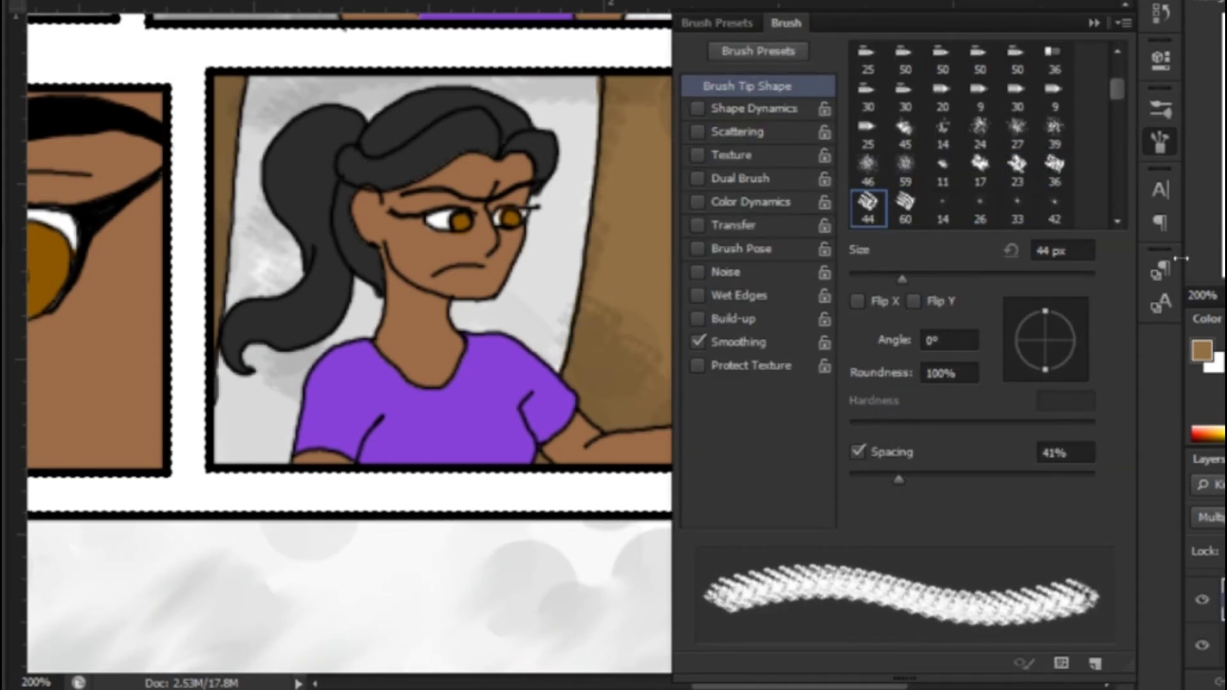
{"action": "left_click", "coordinate": [1160, 142]}
Step: Set the foreground colour to dark grey and shade the wall beyond the door and below the ponytail with textured strokes
{"action": "left_click", "coordinate": [1200, 358]}
{"action": "left_click", "coordinate": [714, 685]}
{"action": "left_click_drag", "start_coordinate": [813, 342], "coordinate": [787, 61]}
{"action": "left_click", "coordinate": [819, 310]}
{"action": "left_click", "coordinate": [993, 90]}
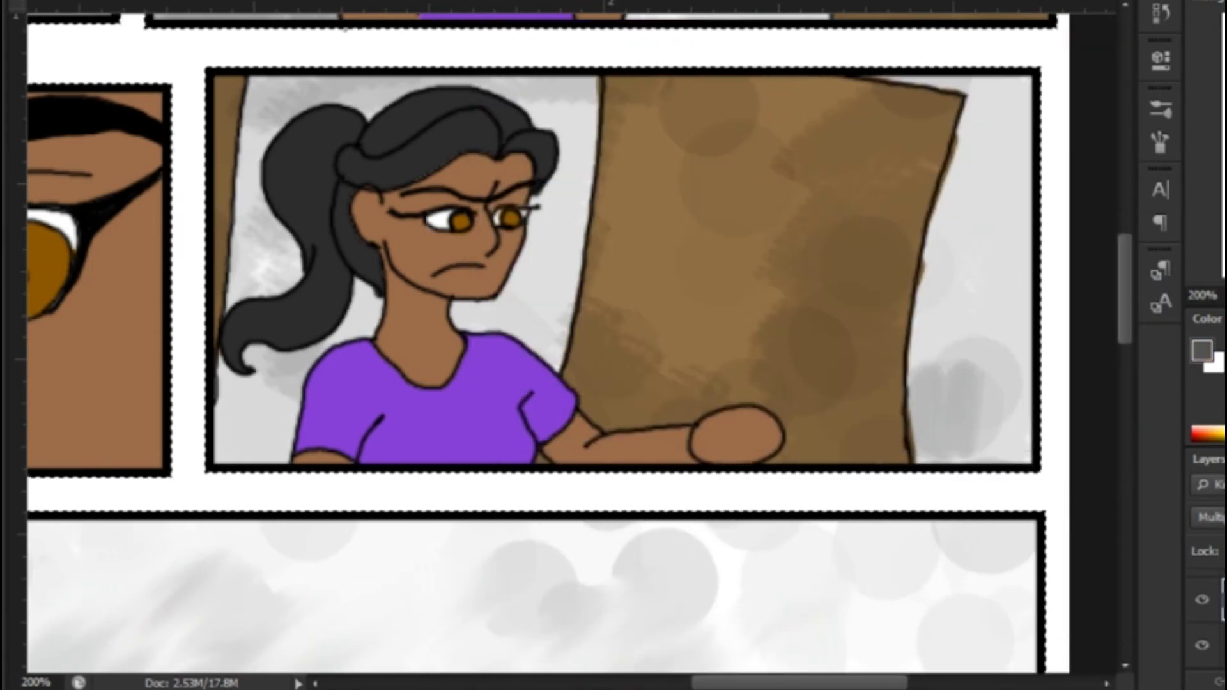
{"action": "left_click_drag", "start_coordinate": [968, 427], "coordinate": [991, 211]}
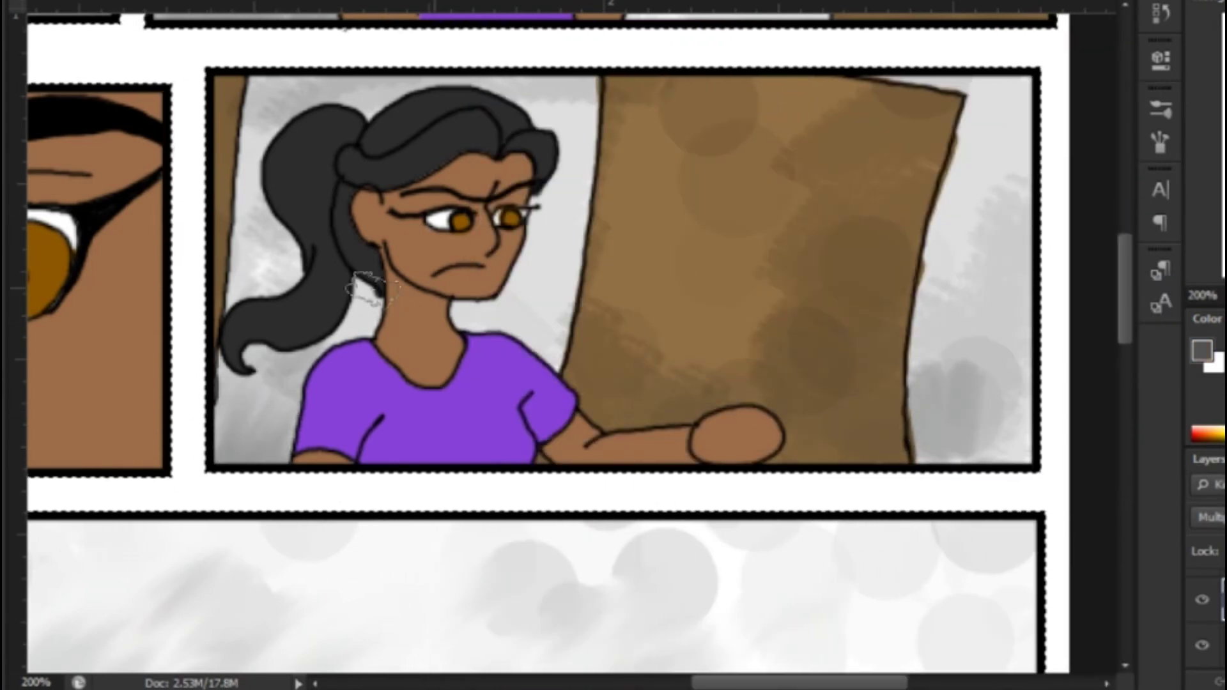
{"action": "mouse_move", "coordinate": [256, 435]}
{"action": "left_mouse_down"}
{"action": "mouse_move", "coordinate": [248, 91]}
{"action": "mouse_move", "coordinate": [225, 438]}
{"action": "left_mouse_up"}
Step: Smudge the shaded wall and large brown door of the frowning-character panel into smooth, soft strokes
{"action": "left_click_drag", "start_coordinate": [952, 435], "coordinate": [1008, 153]}
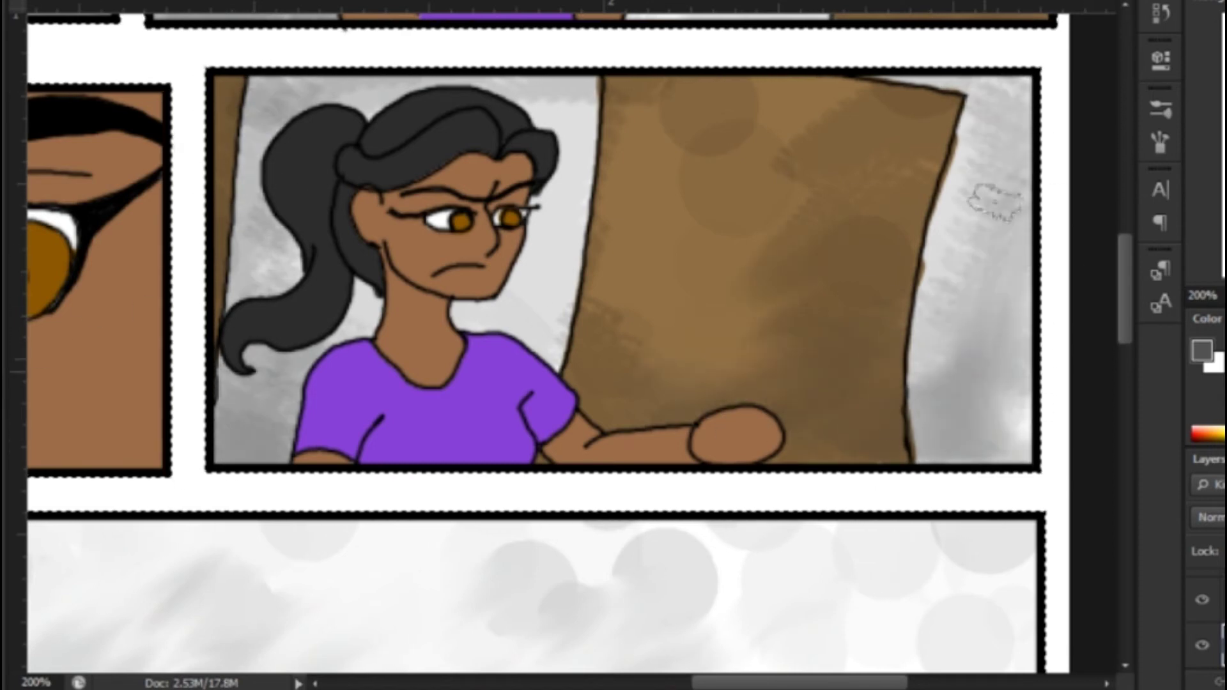
{"action": "left_click_drag", "start_coordinate": [754, 148], "coordinate": [894, 339]}
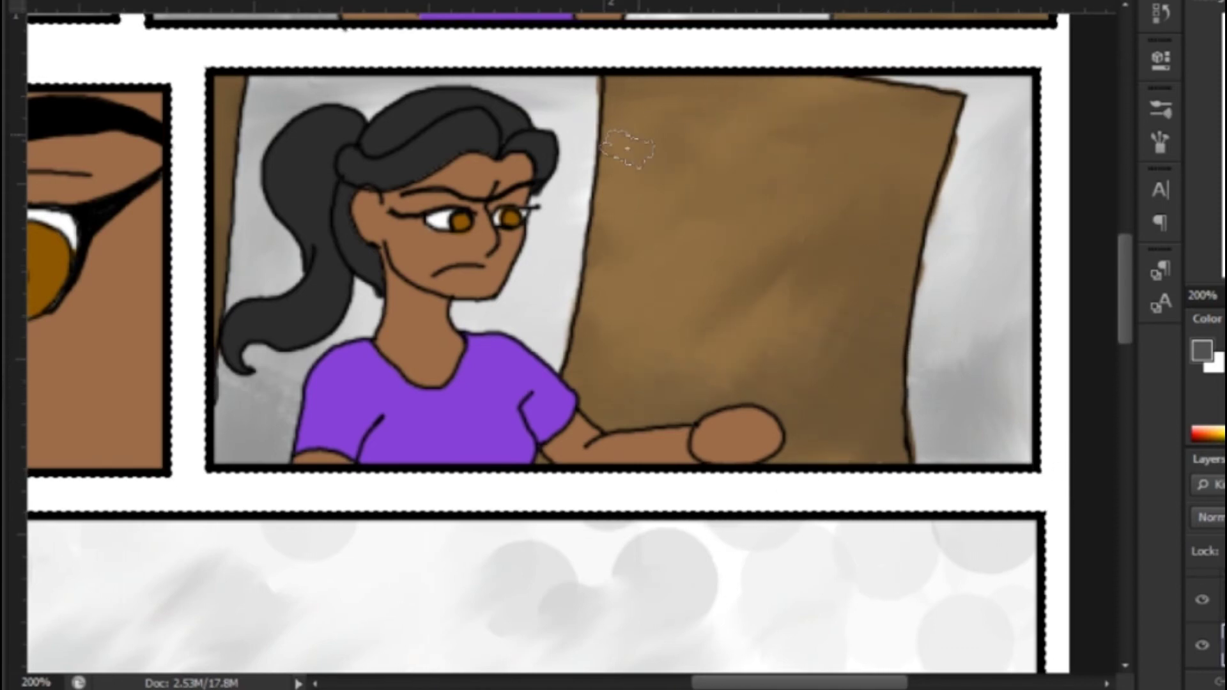
Step: Blend the spotted grey wall and the brown door of the large panel with the broom handles into soft strokes
{"action": "left_click_drag", "start_coordinate": [1125, 281], "coordinate": [1126, 381]}
{"action": "left_click_drag", "start_coordinate": [799, 682], "coordinate": [710, 682]}
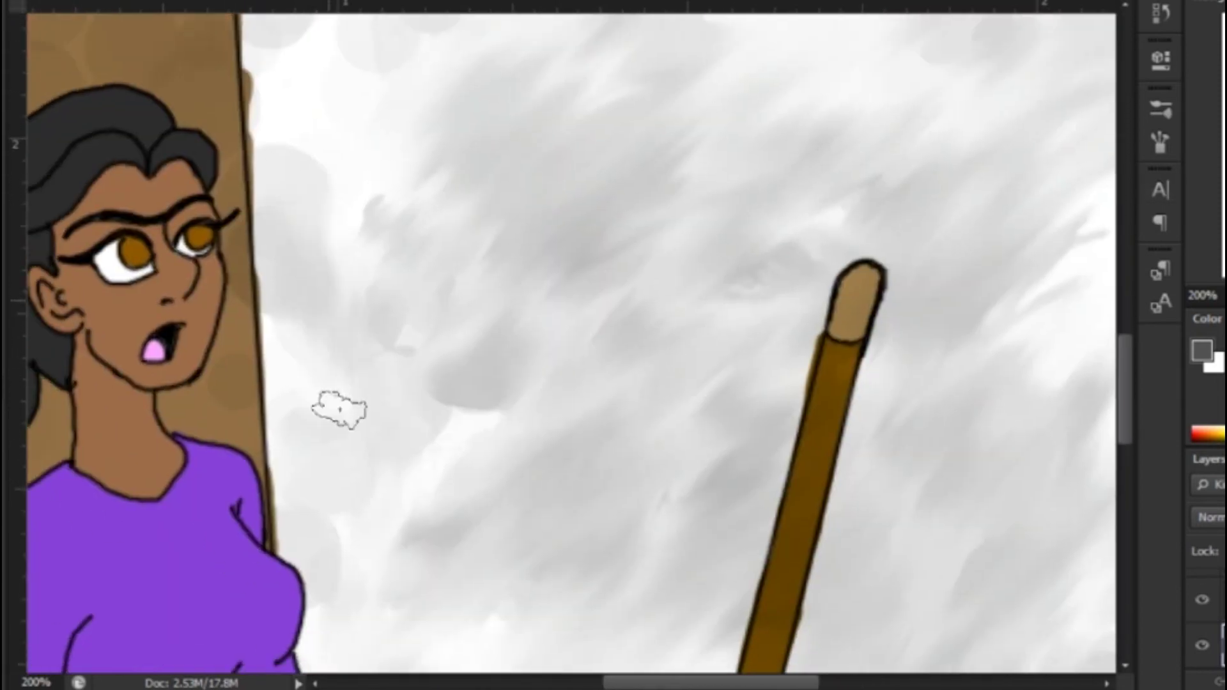
{"action": "key", "text": "ctrl+minus"}
{"action": "key", "text": "ctrl+minus"}
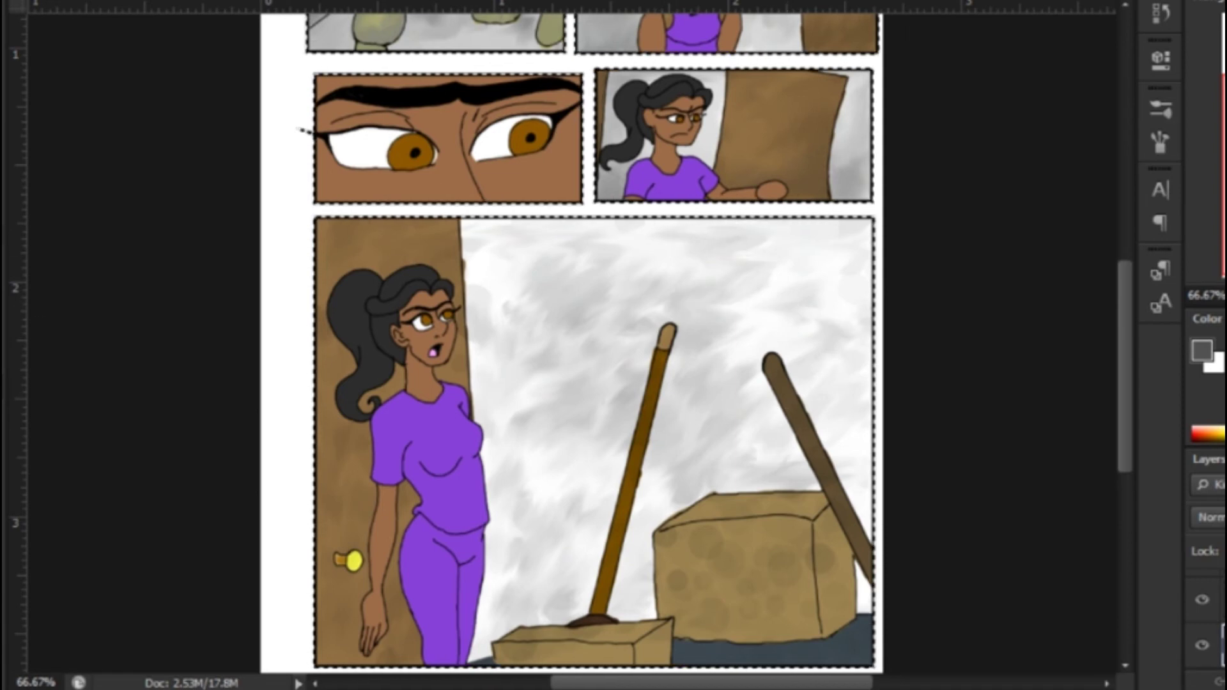
Step: Smudge the grey wall and spotted cardboard boxes of the large broom-handle panel into smooth, soft strokes
{"action": "mouse_move", "coordinate": [760, 441]}
{"action": "left_mouse_down"}
{"action": "mouse_move", "coordinate": [863, 439]}
{"action": "mouse_move", "coordinate": [832, 618]}
{"action": "left_mouse_up"}
{"action": "mouse_move", "coordinate": [853, 230]}
{"action": "left_mouse_down"}
{"action": "mouse_move", "coordinate": [841, 403]}
{"action": "mouse_move", "coordinate": [649, 591]}
{"action": "mouse_move", "coordinate": [655, 650]}
{"action": "mouse_move", "coordinate": [597, 653]}
{"action": "mouse_move", "coordinate": [635, 597]}
{"action": "mouse_move", "coordinate": [496, 266]}
{"action": "mouse_move", "coordinate": [688, 243]}
{"action": "mouse_move", "coordinate": [583, 563]}
{"action": "mouse_move", "coordinate": [486, 652]}
{"action": "mouse_move", "coordinate": [326, 659]}
{"action": "left_mouse_up"}
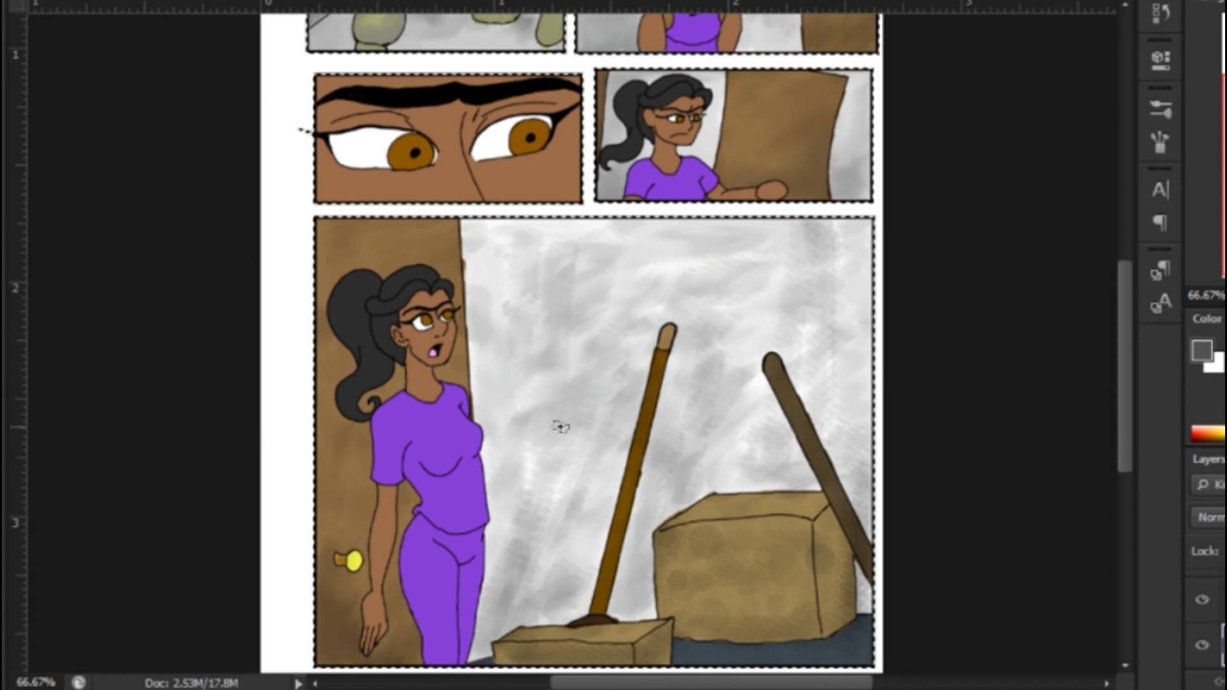
{"action": "key", "text": "ctrl+plus"}
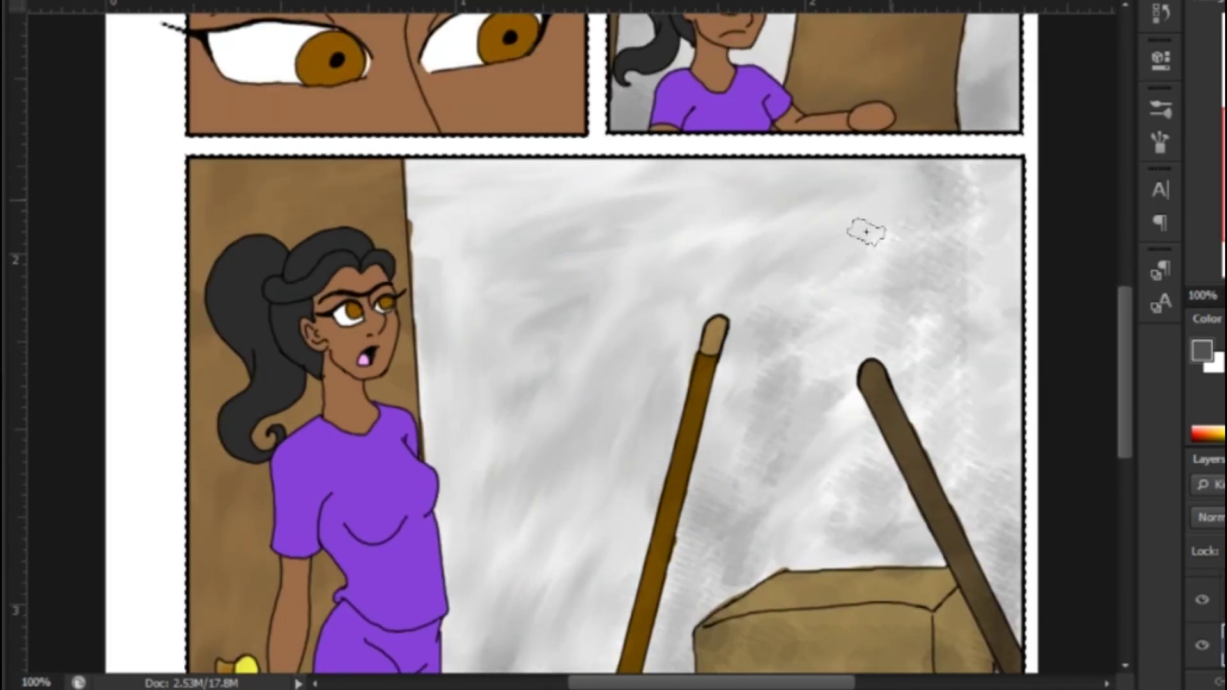
{"action": "left_click_drag", "start_coordinate": [955, 308], "coordinate": [902, 223]}
{"action": "mouse_move", "coordinate": [965, 247]}
{"action": "left_mouse_down"}
{"action": "mouse_move", "coordinate": [963, 169]}
{"action": "mouse_move", "coordinate": [956, 369]}
{"action": "mouse_move", "coordinate": [907, 82]}
{"action": "left_mouse_up"}
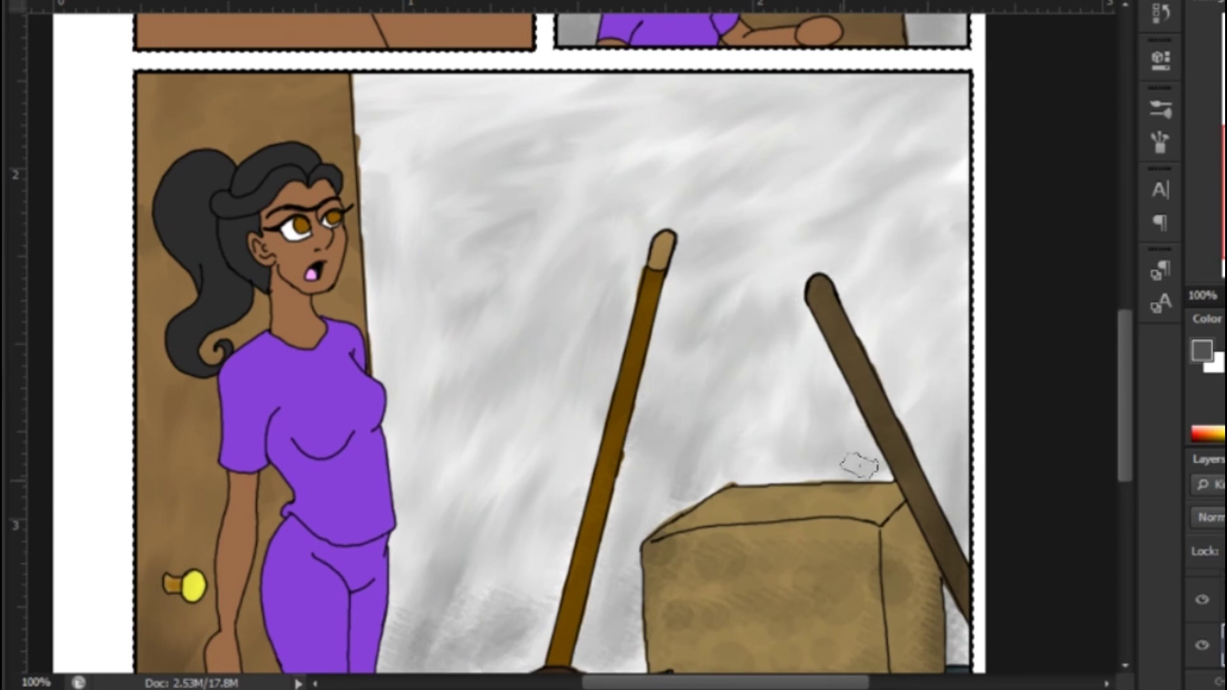
{"action": "left_click_drag", "start_coordinate": [543, 448], "coordinate": [653, 223]}
Step: Blend the blue-grey floor beside the large box and the lower wall between the purple trousers and the broom handle
{"action": "left_click_drag", "start_coordinate": [597, 427], "coordinate": [548, 322]}
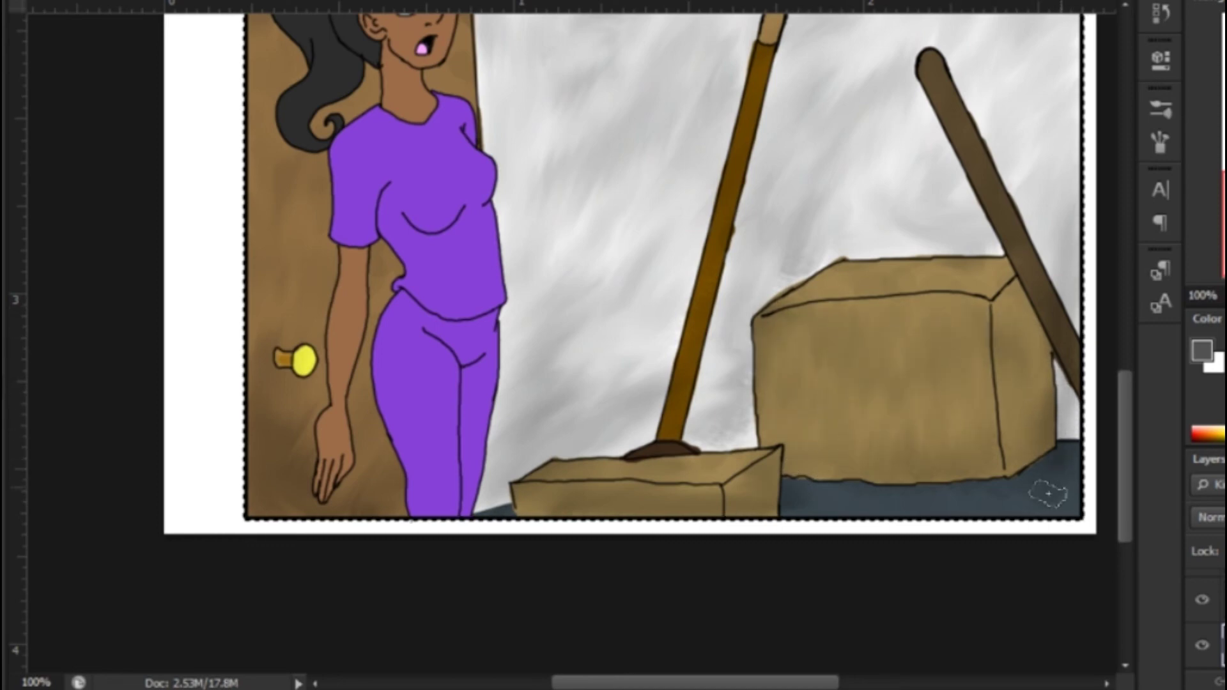
{"action": "left_click_drag", "start_coordinate": [834, 467], "coordinate": [1012, 461]}
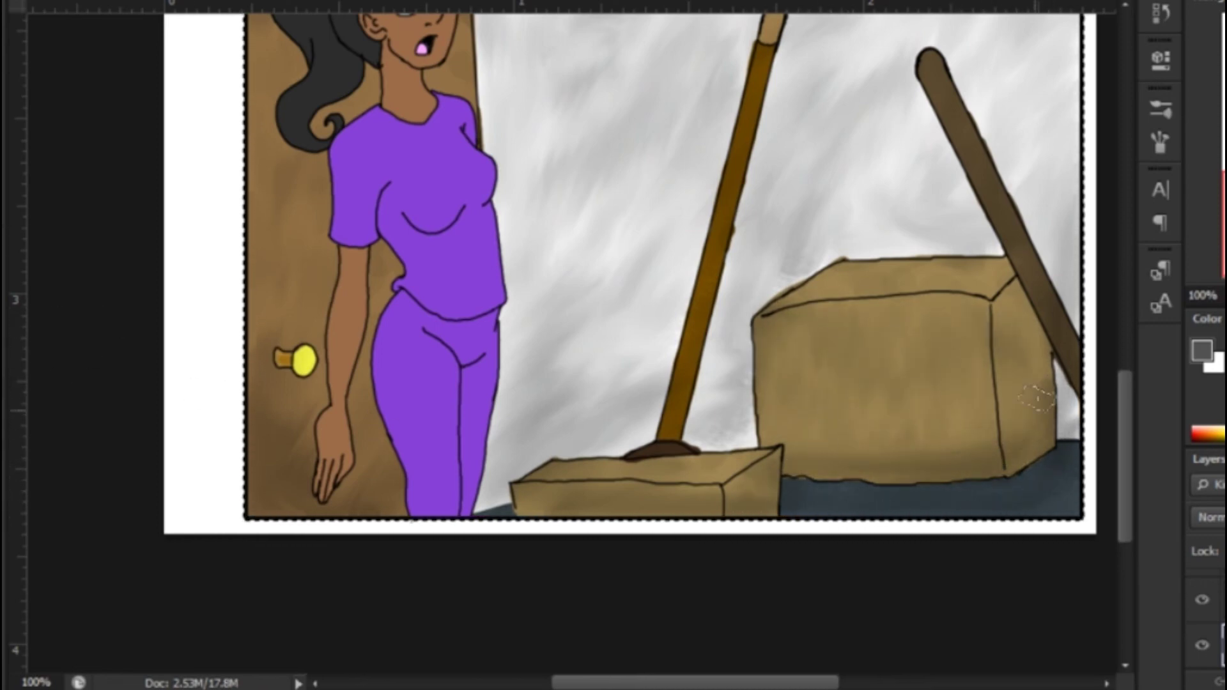
{"action": "left_click_drag", "start_coordinate": [510, 367], "coordinate": [511, 452]}
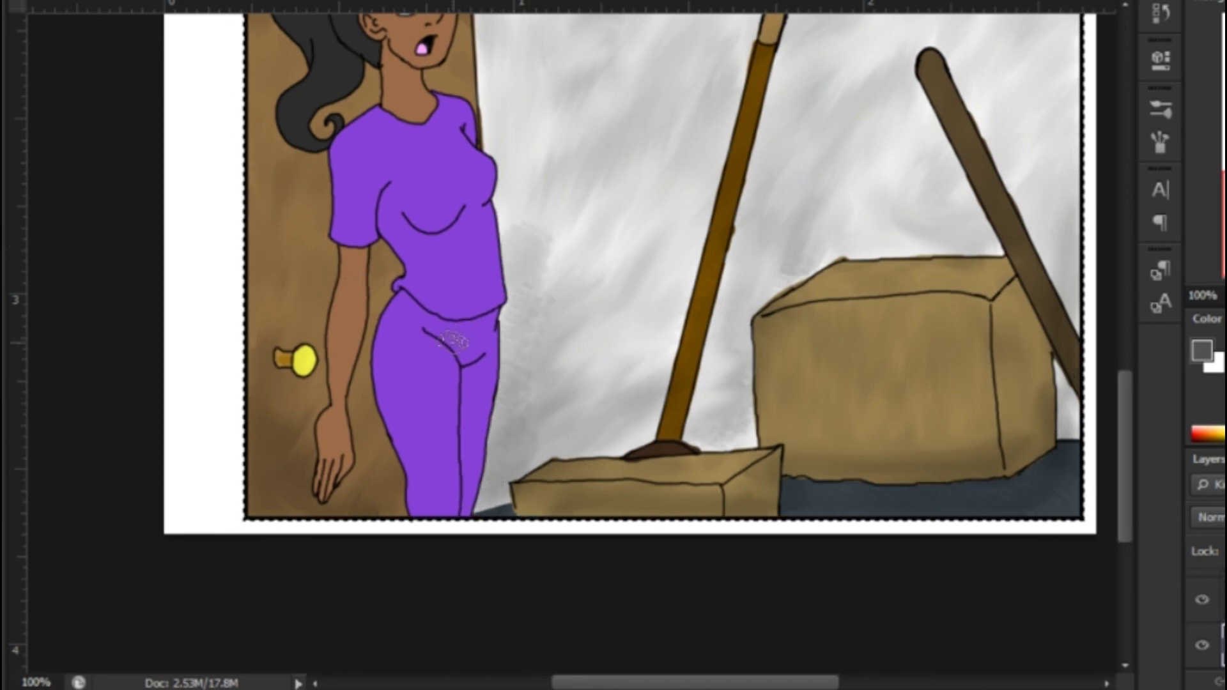
{"action": "left_click_drag", "start_coordinate": [710, 411], "coordinate": [735, 334]}
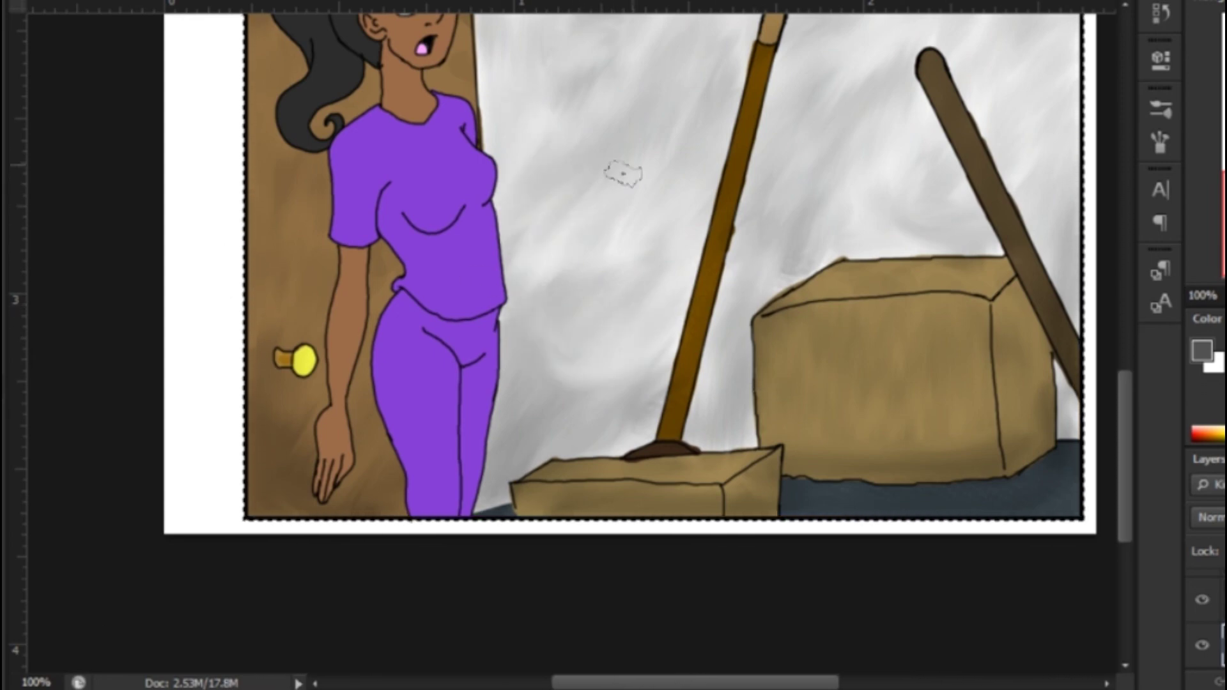
{"action": "left_click_drag", "start_coordinate": [753, 38], "coordinate": [567, 353]}
Step: Switch to a different layer, set the foreground colour to white and choose a small round brush for eye highlights
{"action": "left_click", "coordinate": [1222, 608]}
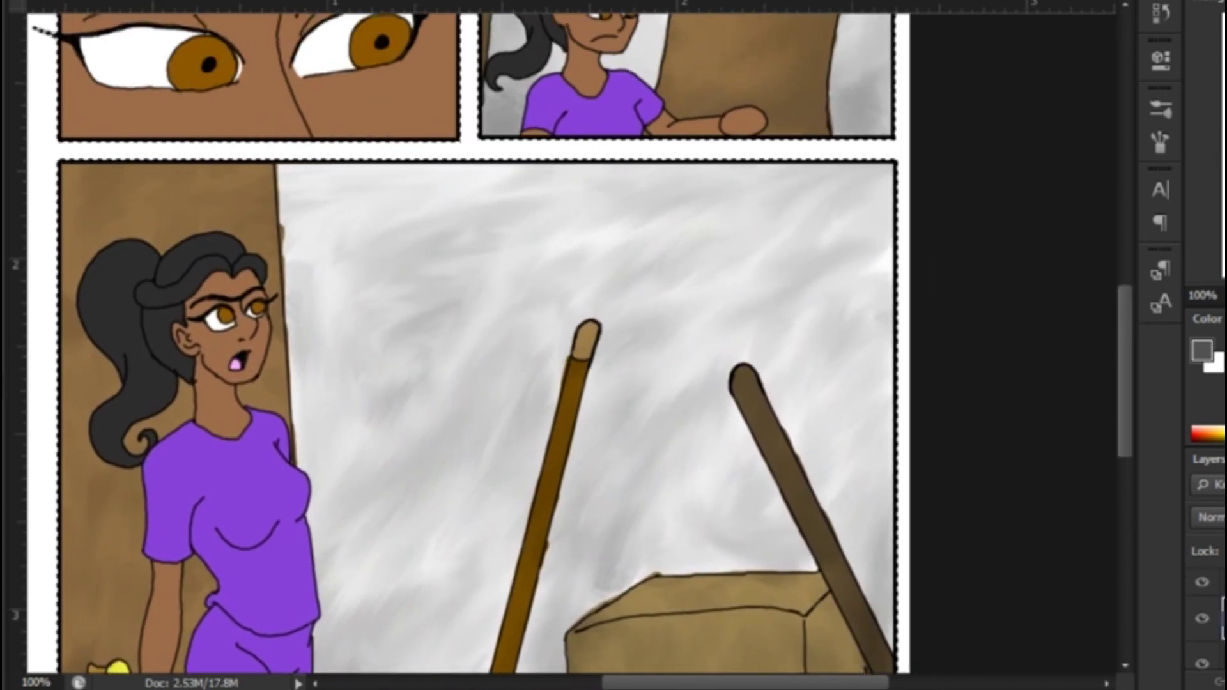
{"action": "key", "text": "ctrl+plus"}
{"action": "key", "text": "ctrl+plus"}
{"action": "left_click_drag", "start_coordinate": [543, 51], "coordinate": [652, 639]}
{"action": "left_click_drag", "start_coordinate": [757, 32], "coordinate": [409, 185]}
{"action": "left_click", "coordinate": [1196, 430]}
{"action": "left_click", "coordinate": [39, 1]}
{"action": "left_click", "coordinate": [52, 128]}
{"action": "left_click", "coordinate": [1160, 142]}
{"action": "left_click_drag", "start_coordinate": [864, 484], "coordinate": [859, 484]}
{"action": "left_click", "coordinate": [1160, 142]}
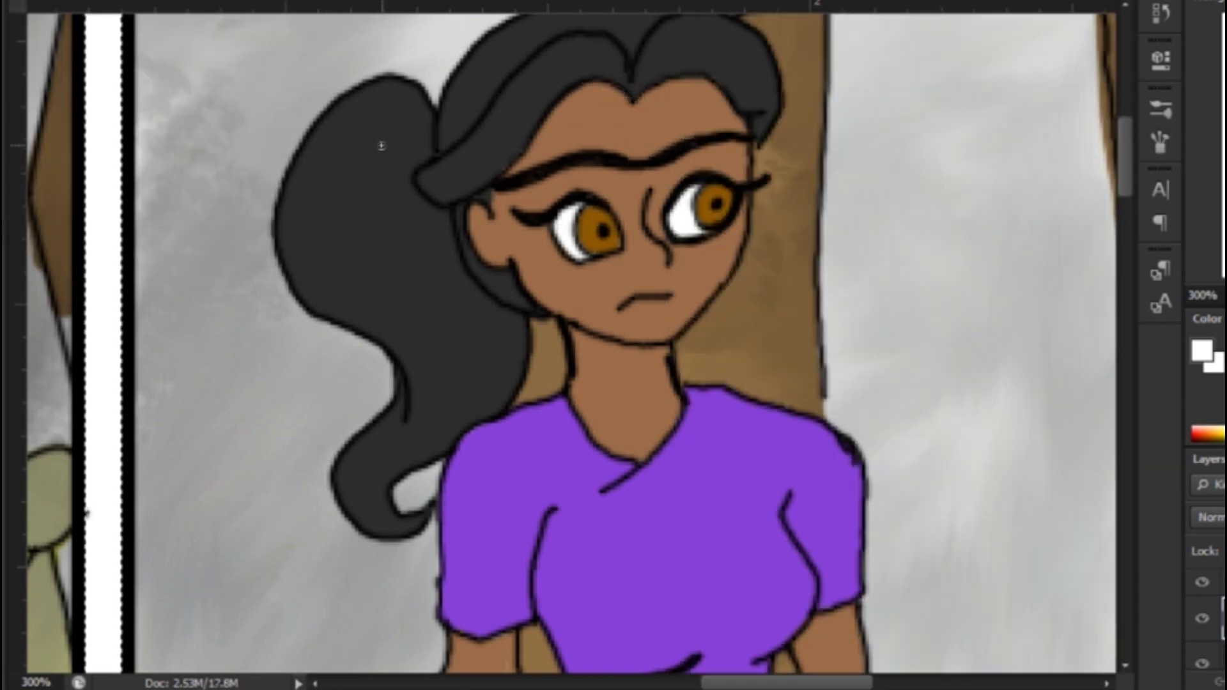
Step: Paint a filled white oval highlight above the pupil on each brown iris in the close-up eyes panel
{"action": "left_click_drag", "start_coordinate": [1125, 156], "coordinate": [1124, 289]}
{"action": "left_click_drag", "start_coordinate": [787, 682], "coordinate": [662, 682]}
{"action": "left_click_drag", "start_coordinate": [182, 225], "coordinate": [186, 220]}
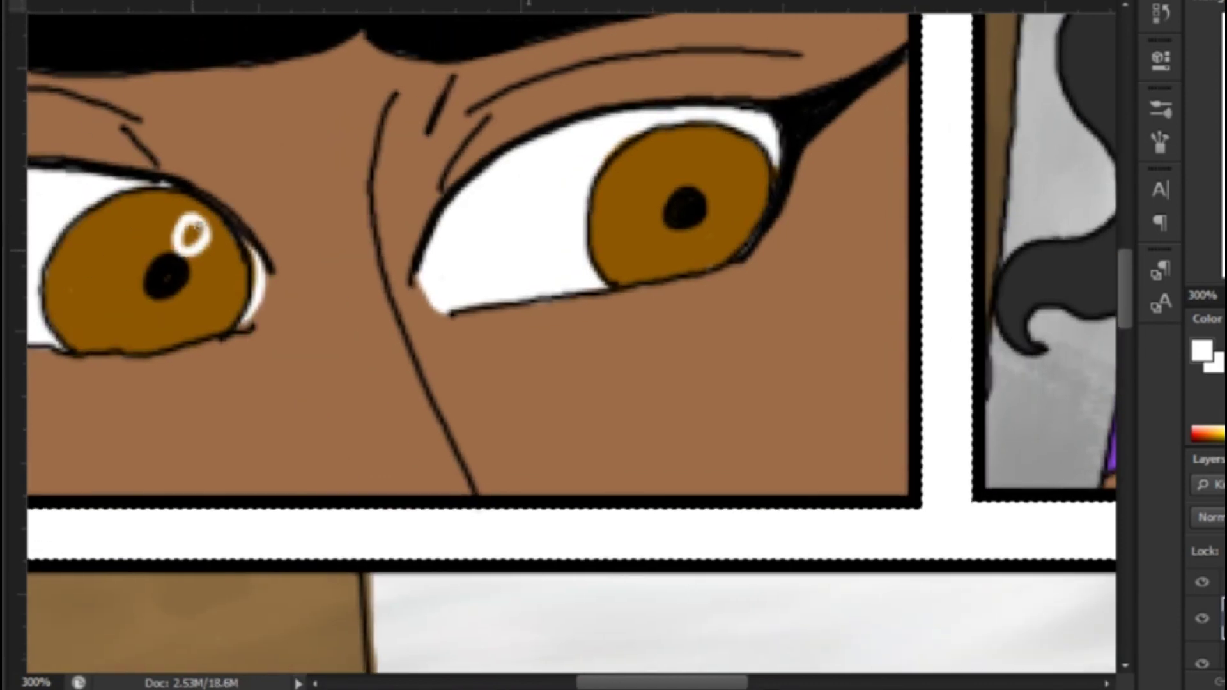
{"action": "mouse_move", "coordinate": [687, 163]}
{"action": "left_mouse_down"}
{"action": "mouse_move", "coordinate": [694, 149]}
{"action": "mouse_move", "coordinate": [730, 167]}
{"action": "left_mouse_up"}
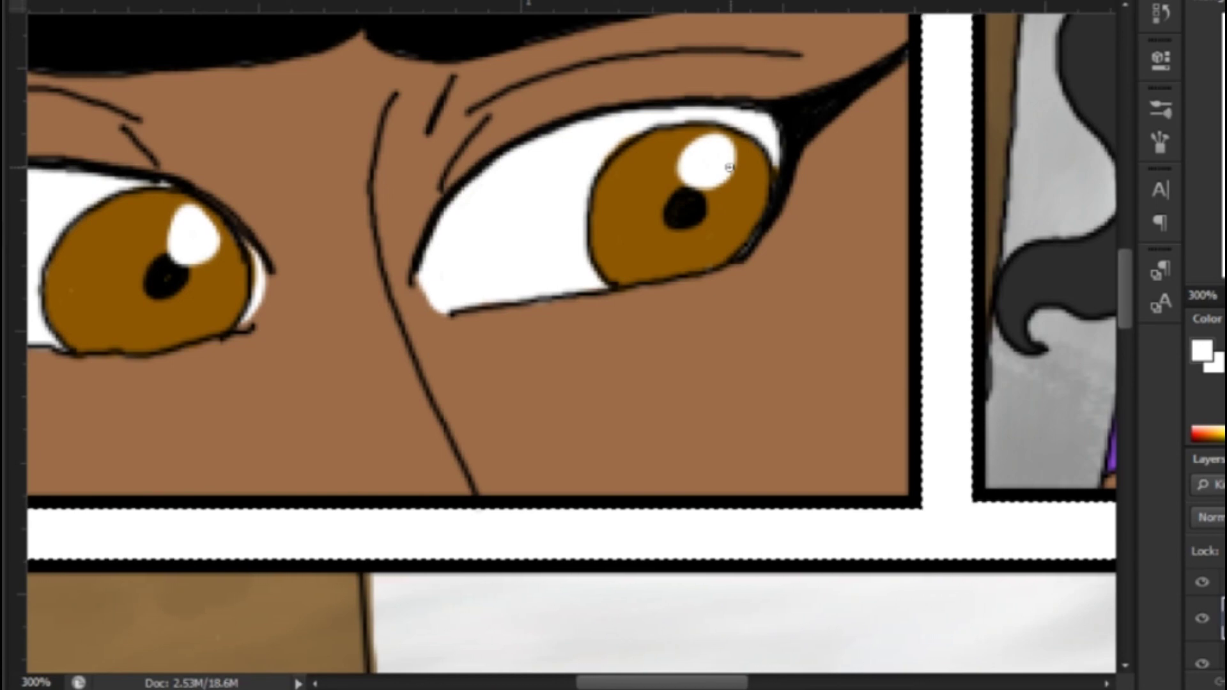
{"action": "left_click_drag", "start_coordinate": [696, 185], "coordinate": [723, 183]}
Step: Add small white highlights to the eyes of the frowning character and the open-mouthed character in the large panel
{"action": "left_click", "coordinate": [1224, 108]}
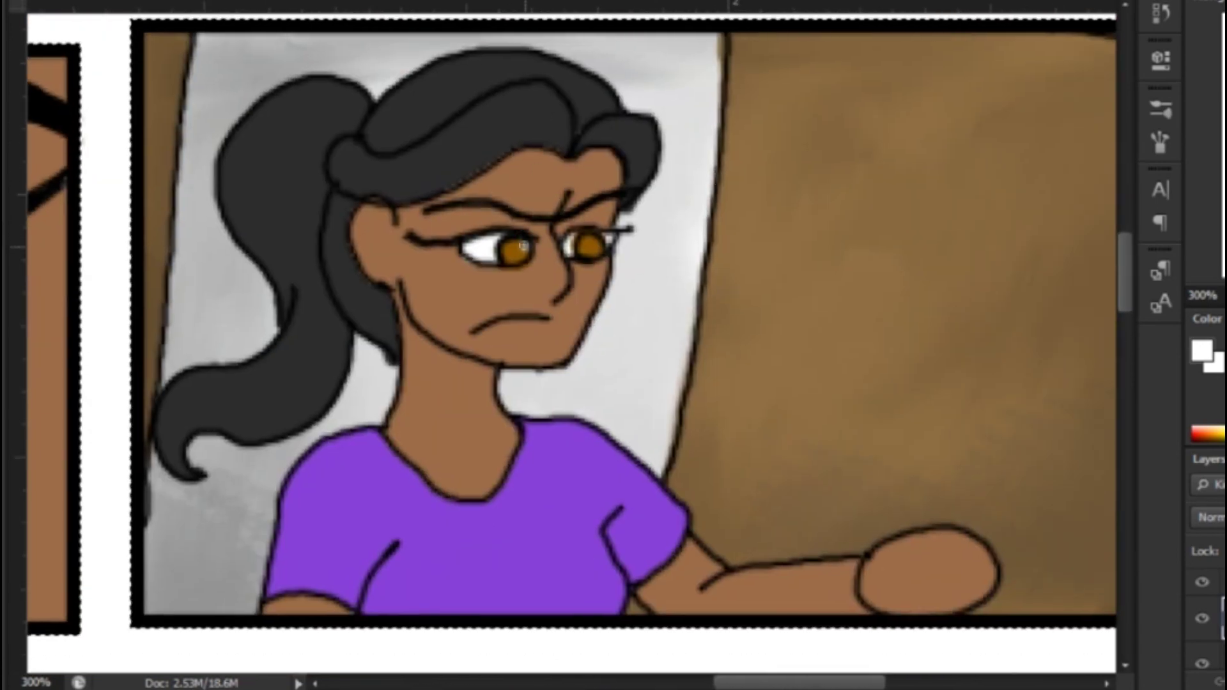
{"action": "left_click_drag", "start_coordinate": [1224, 105], "coordinate": [1224, 166]}
{"action": "left_click_drag", "start_coordinate": [408, 276], "coordinate": [414, 278]}
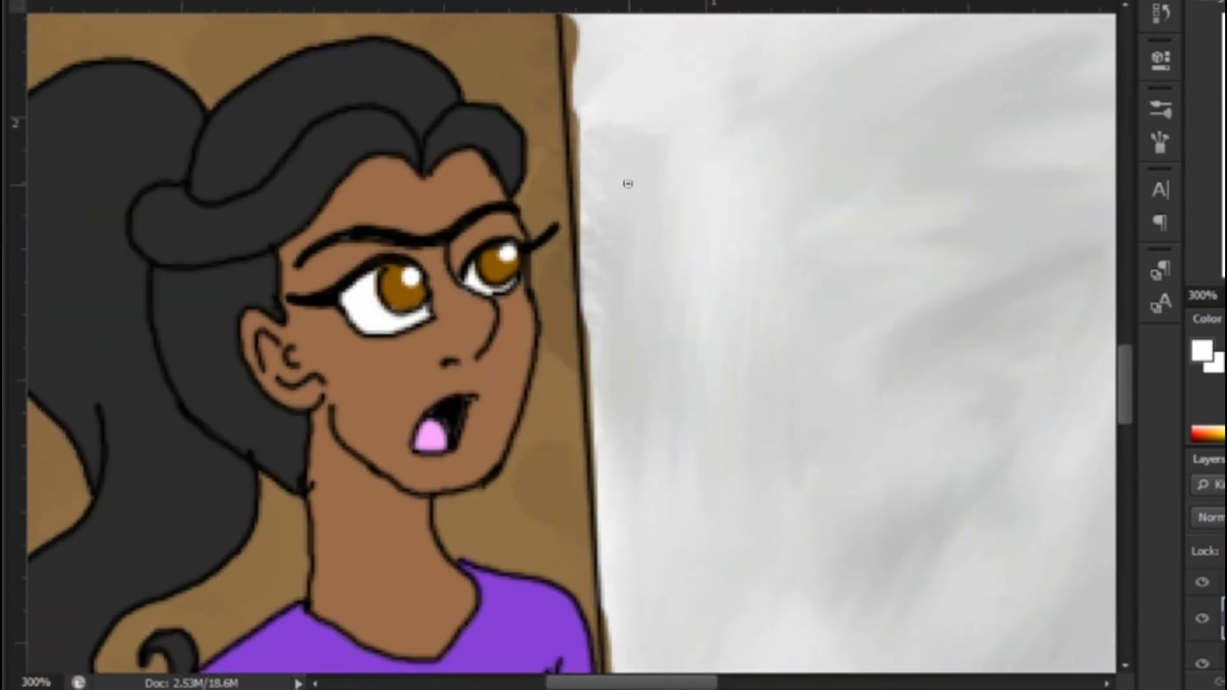